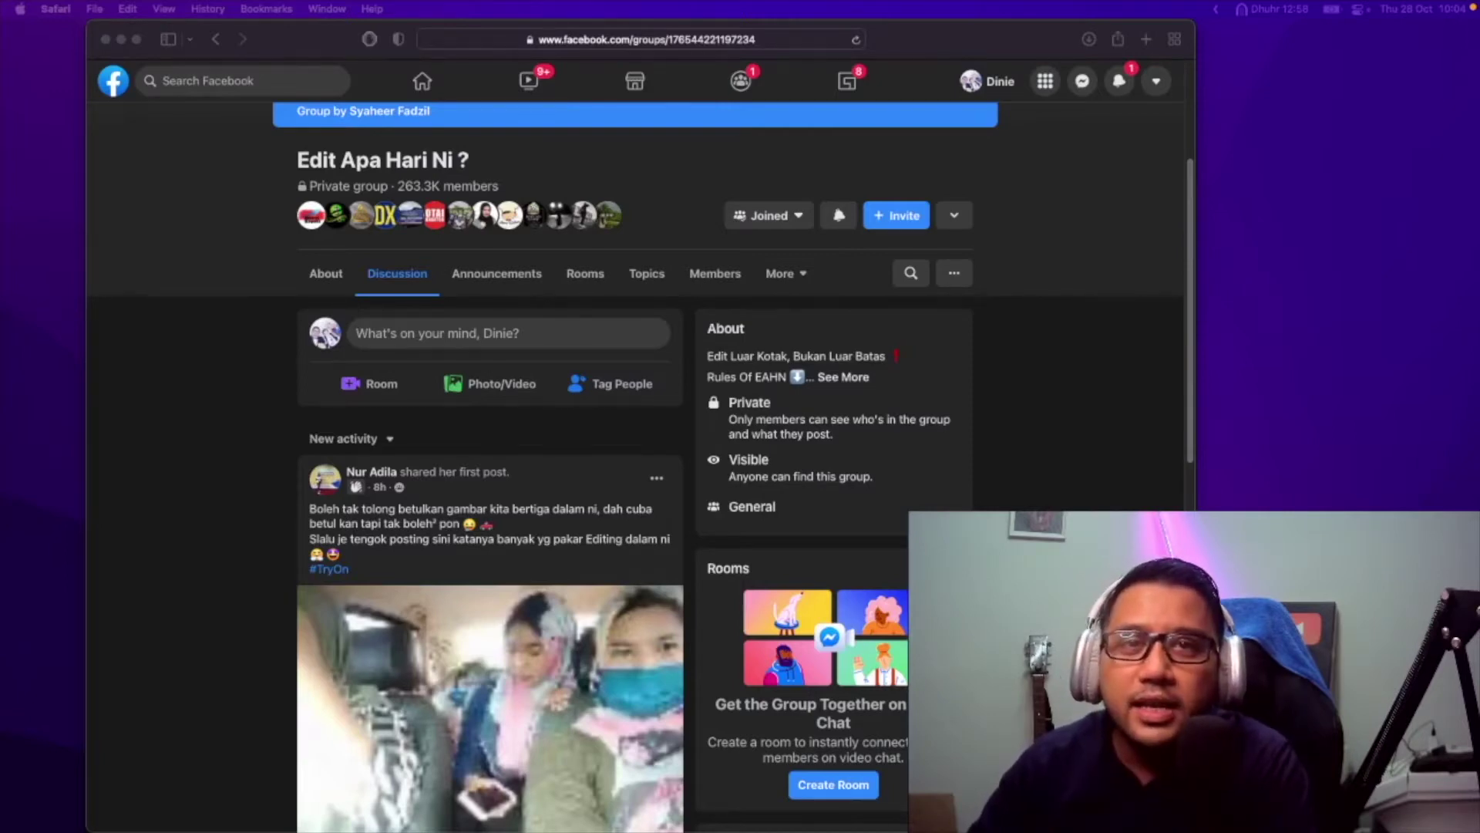
# - Browse the Edit Apa Hari Ni ? group to the post requesting an olden-days background and copy its photo of the woman in batik
pyautogui.scroll(-3, 545, 460)
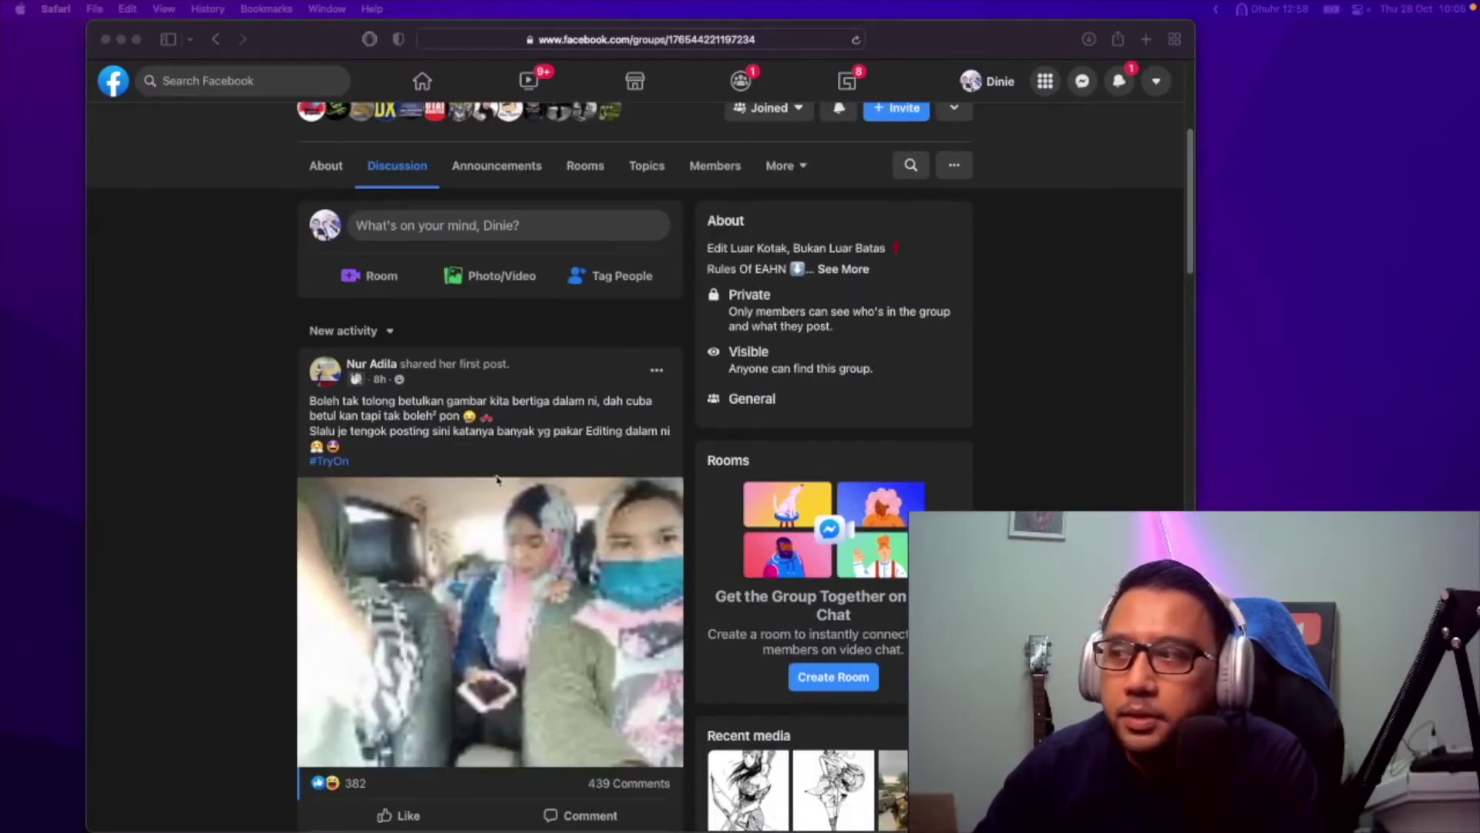
pyautogui.scroll(-2, 497, 480)
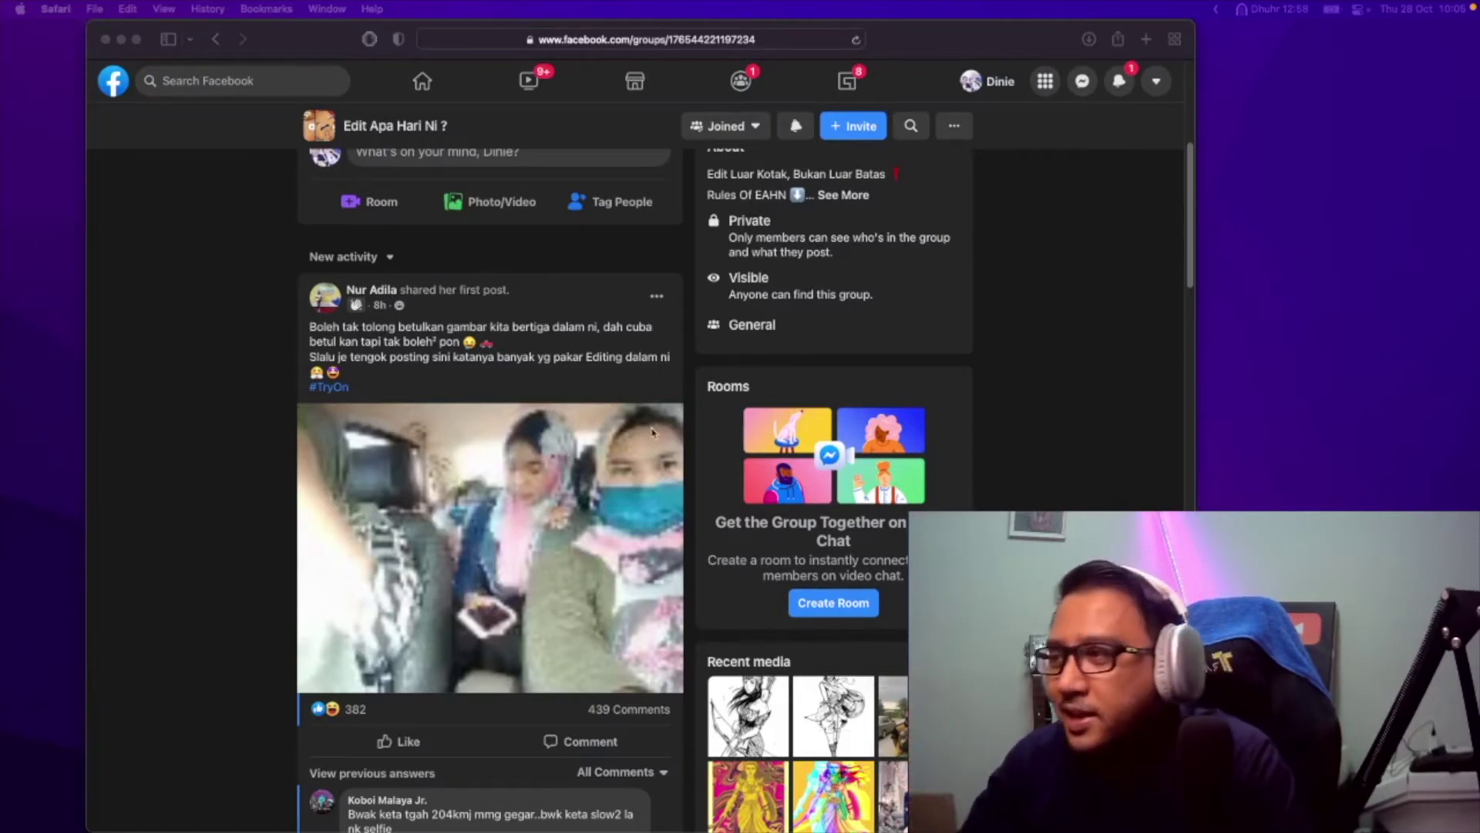
pyautogui.scroll(-10, 639, 463)
pyautogui.scroll(-15, 638, 466)
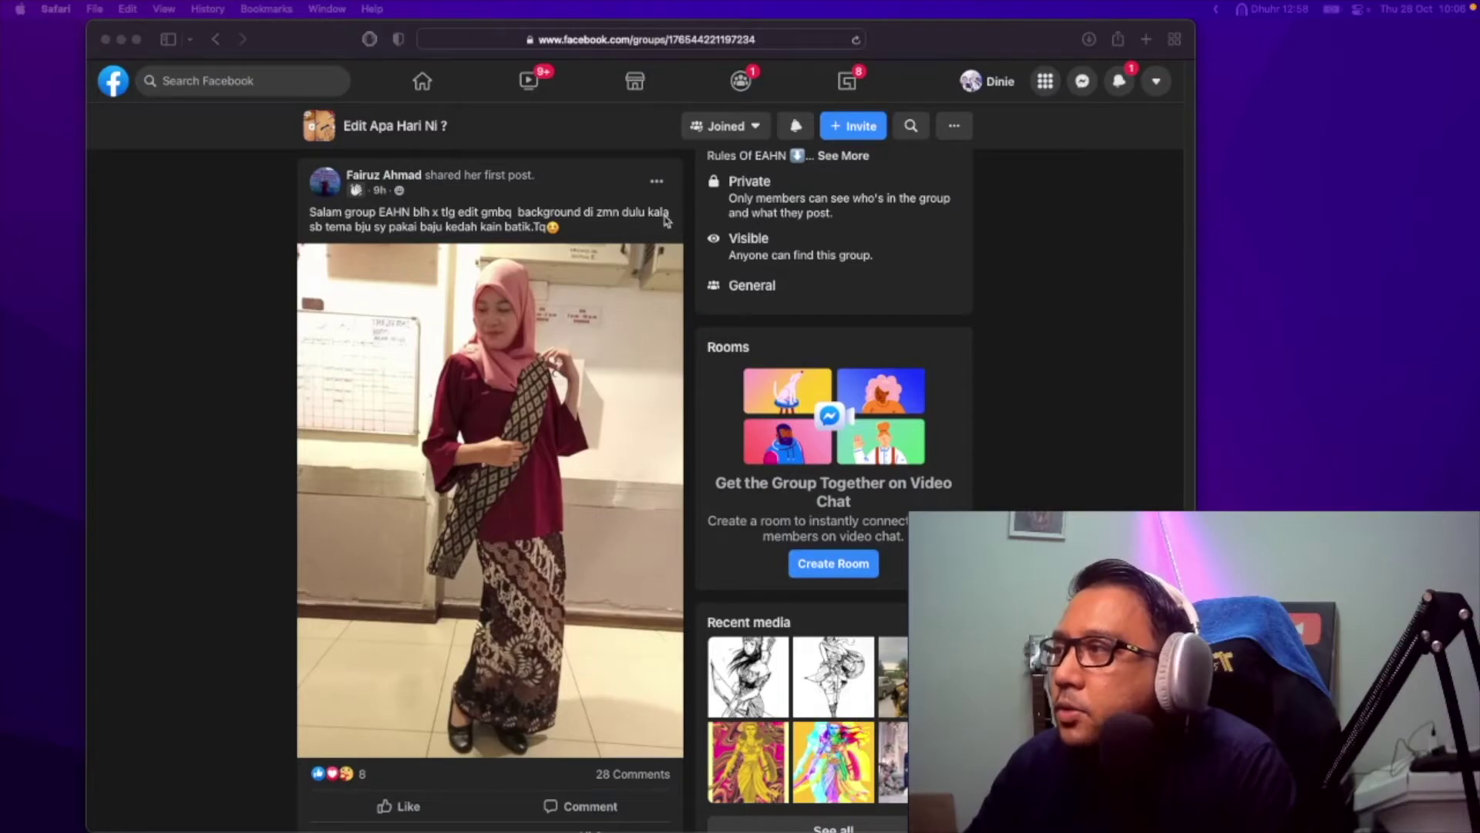
pyautogui.rightClick(509, 399)
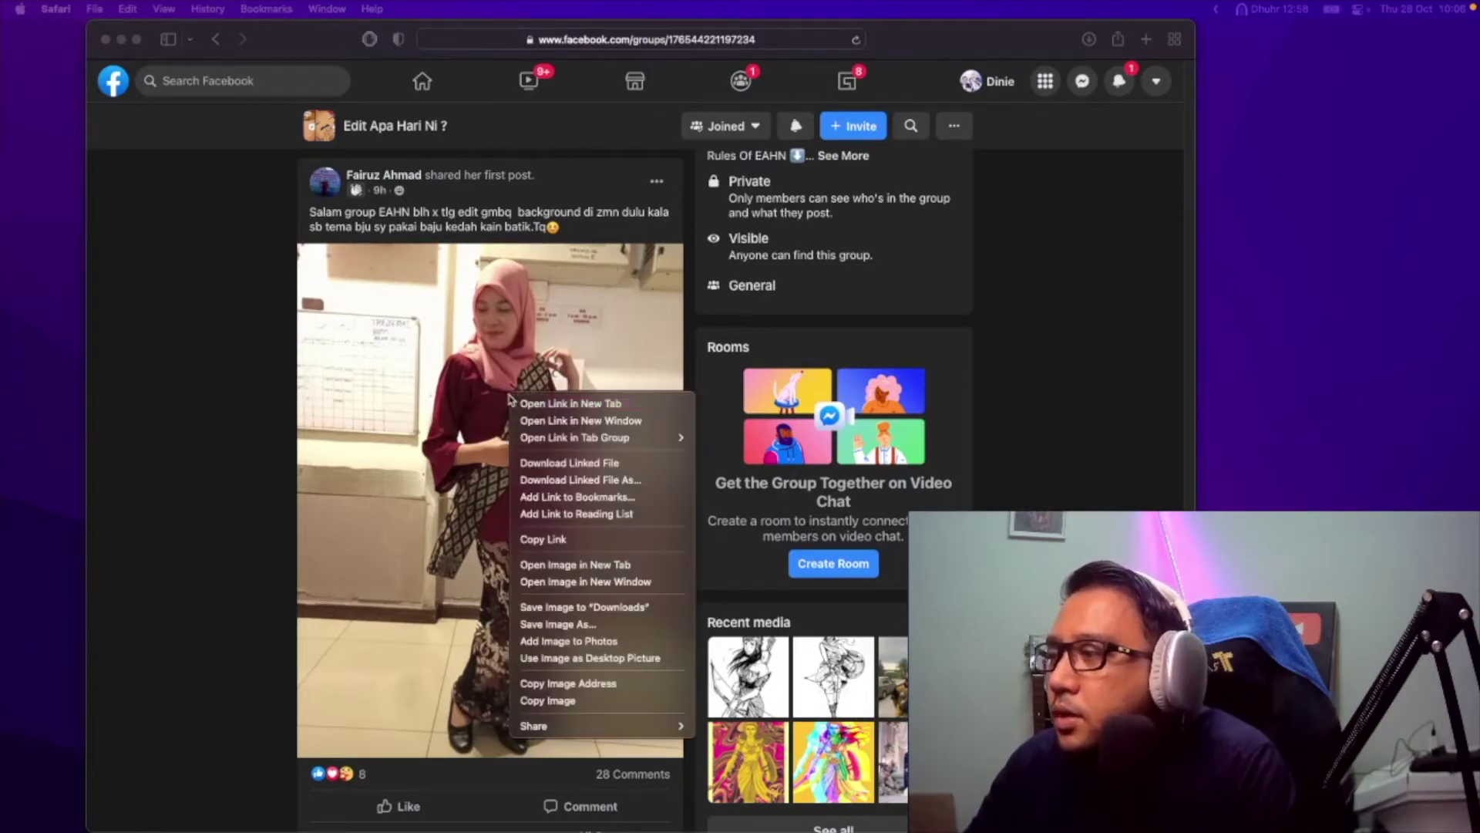
pyautogui.click(575, 701)
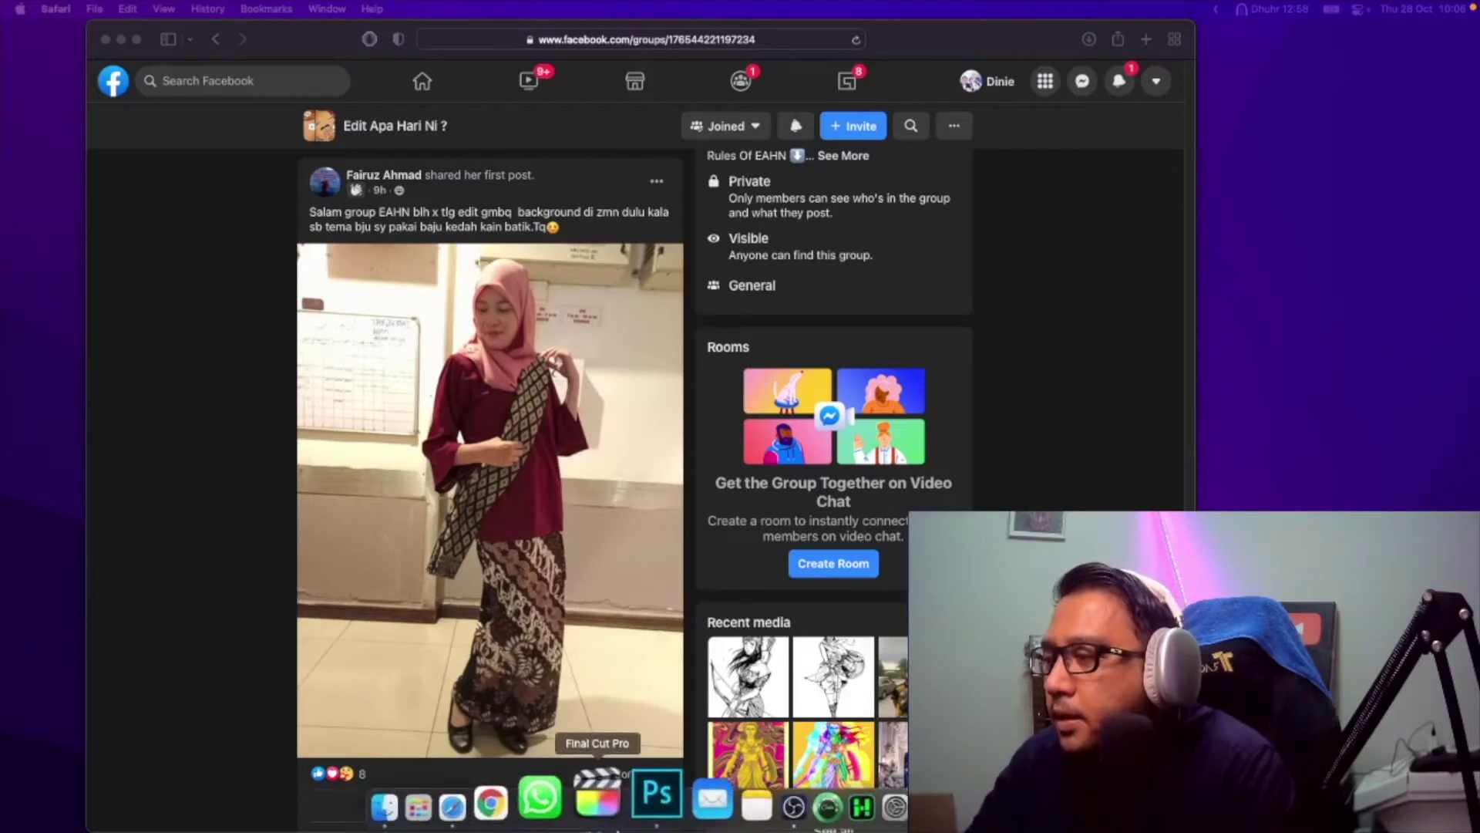
# - Switch to Photoshop, create a document from the Clipboard preset at 526 x 701 px and paste the copied photo
pyautogui.click(661, 798)
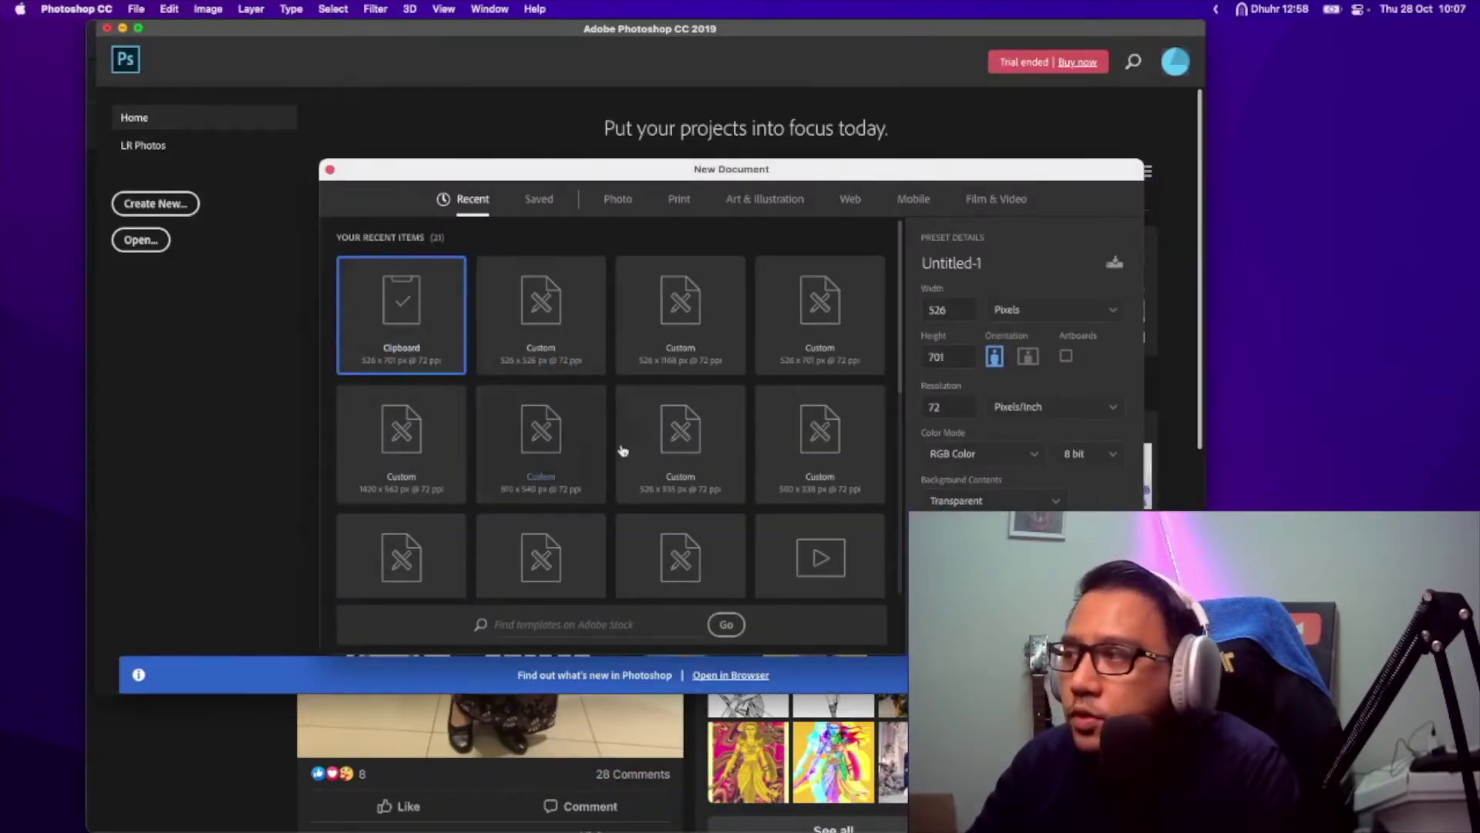
pyautogui.press('Return')
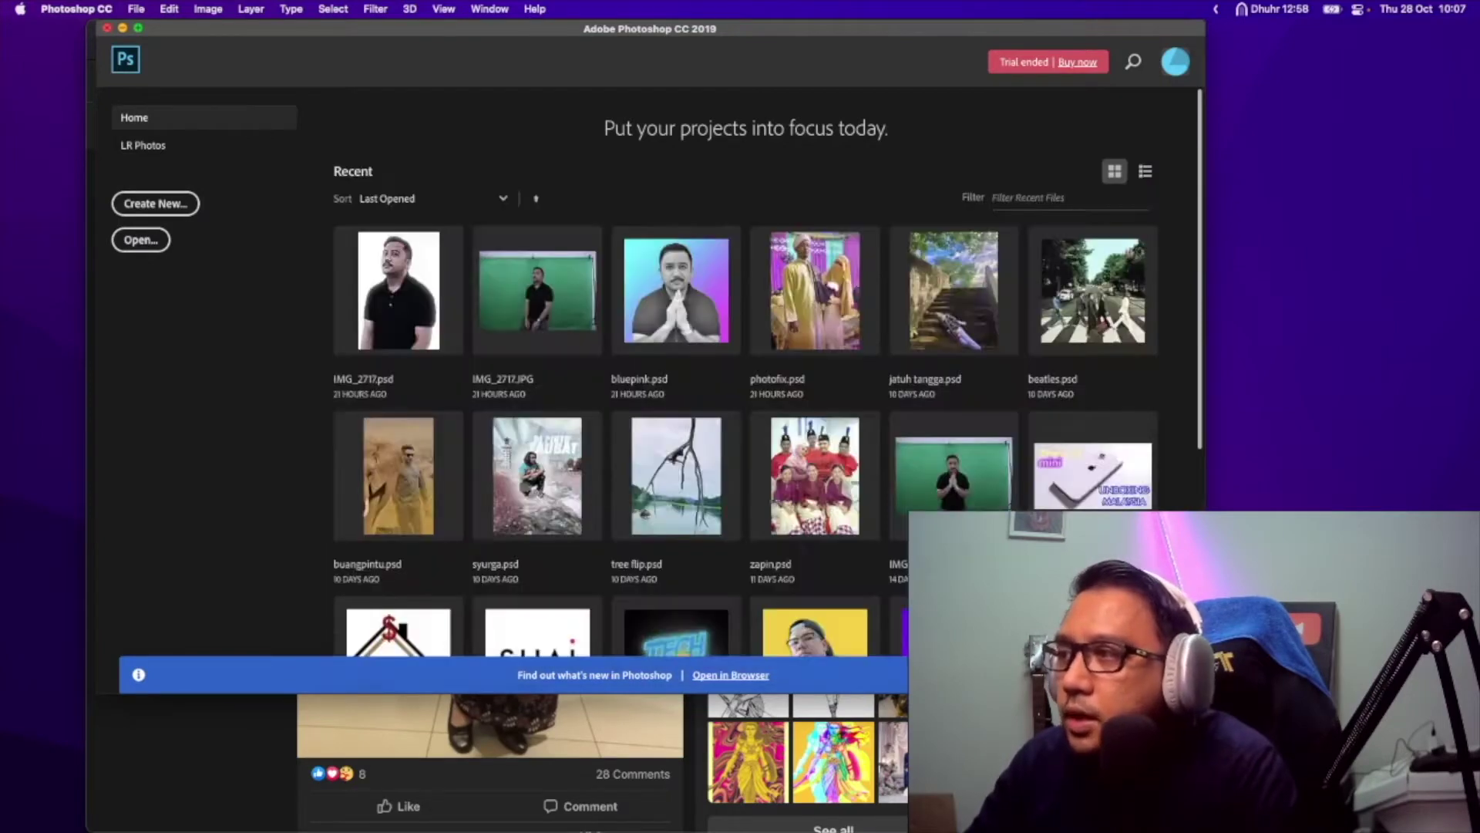
pyautogui.press('super+v')
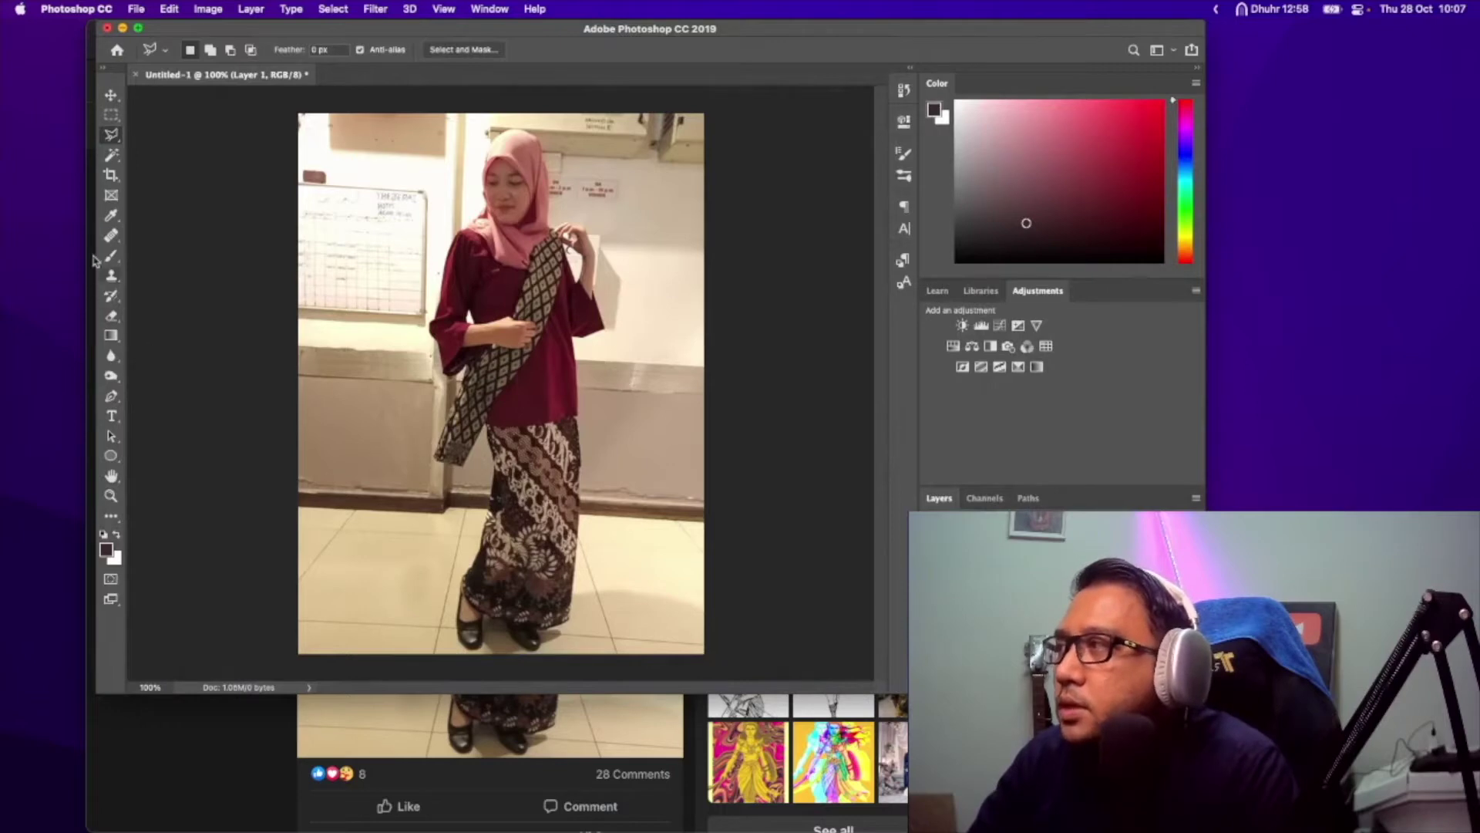
# - Select the woman, subtracting the wall beside her raised arm and the floor between her shoes with Polygonal Lasso, and copy her onto a new layer
pyautogui.click(116, 157)
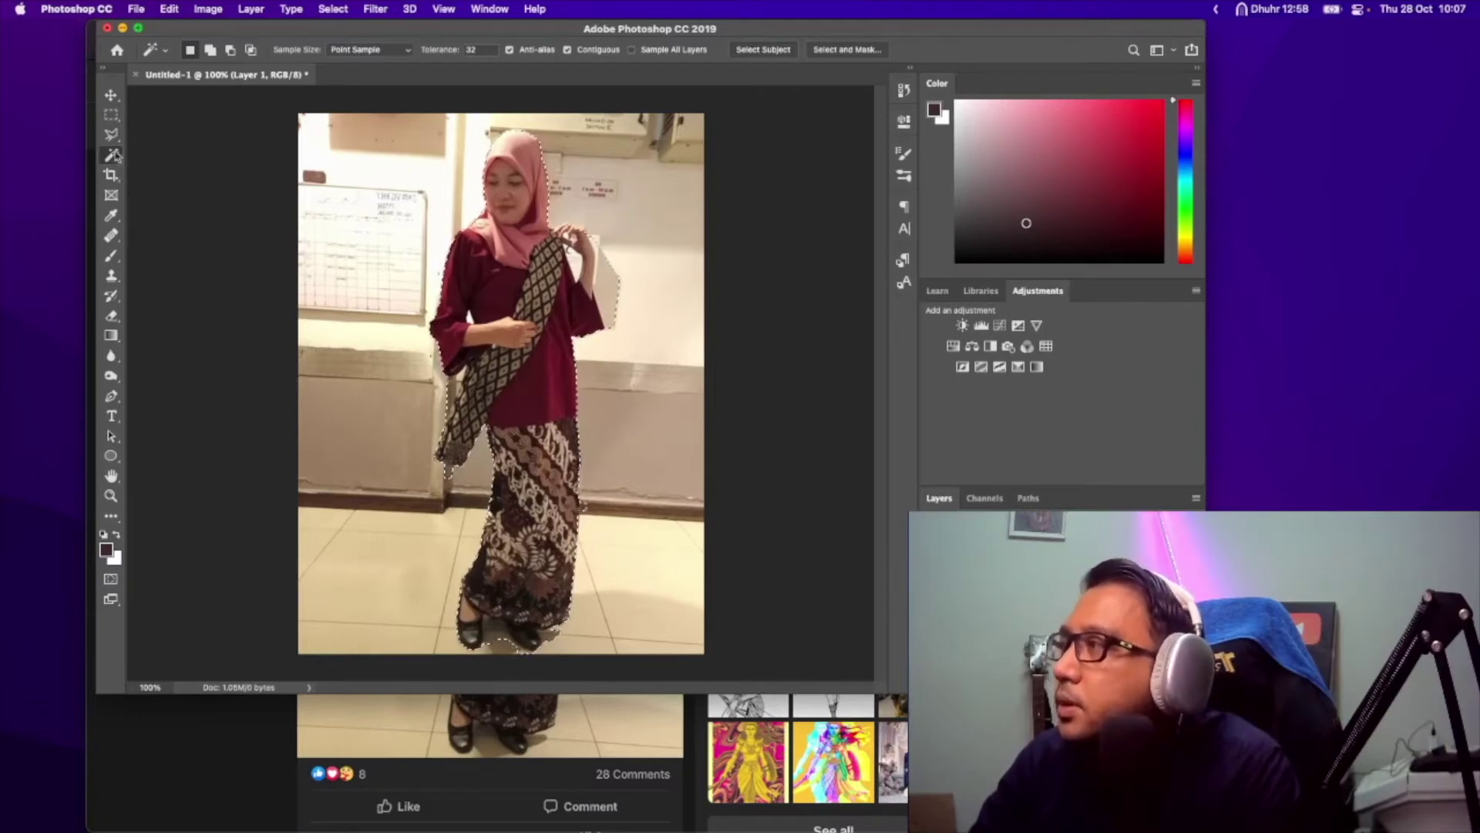
pyautogui.click(112, 137)
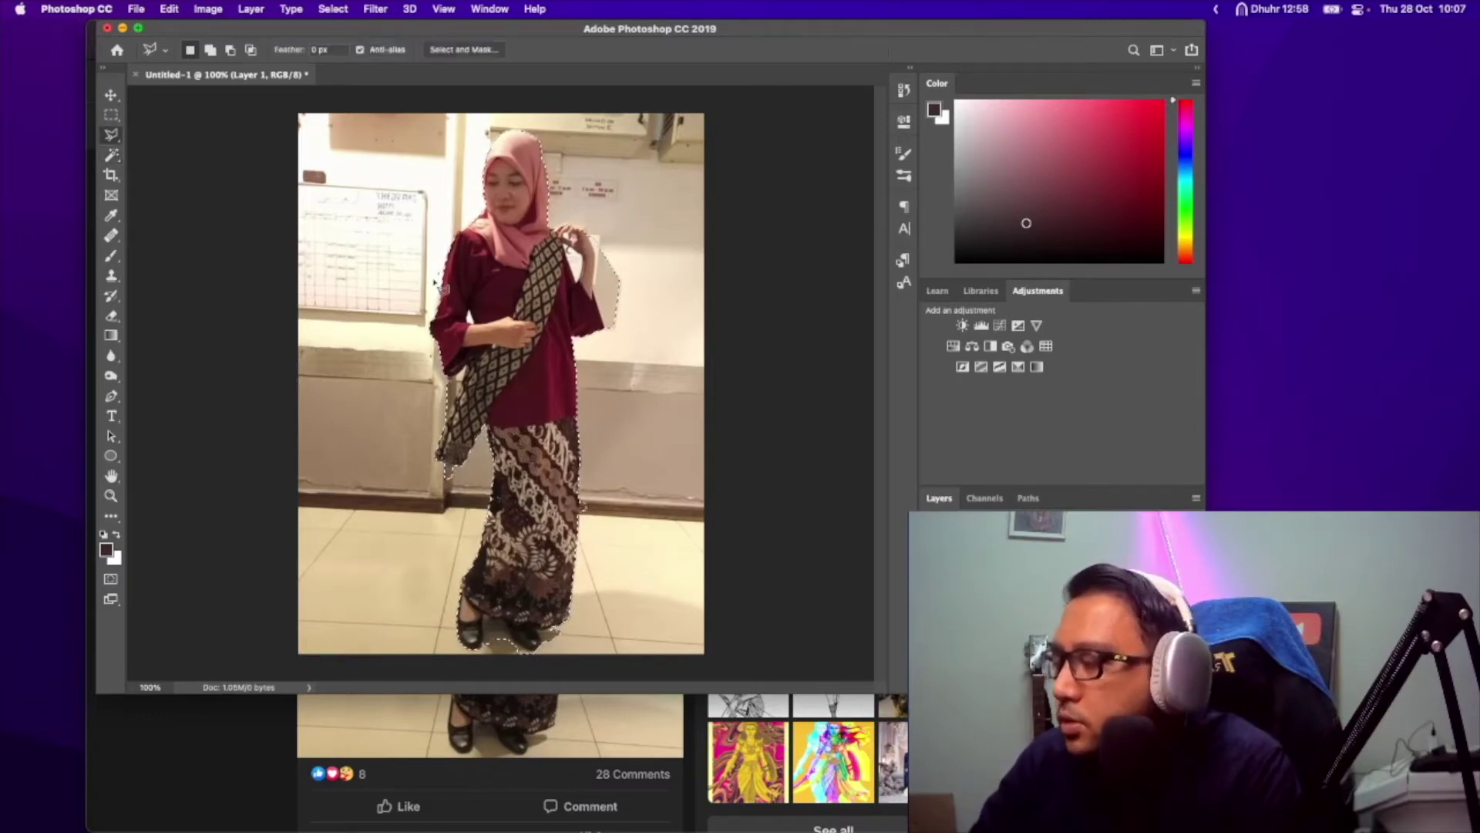
pyautogui.press('alt')
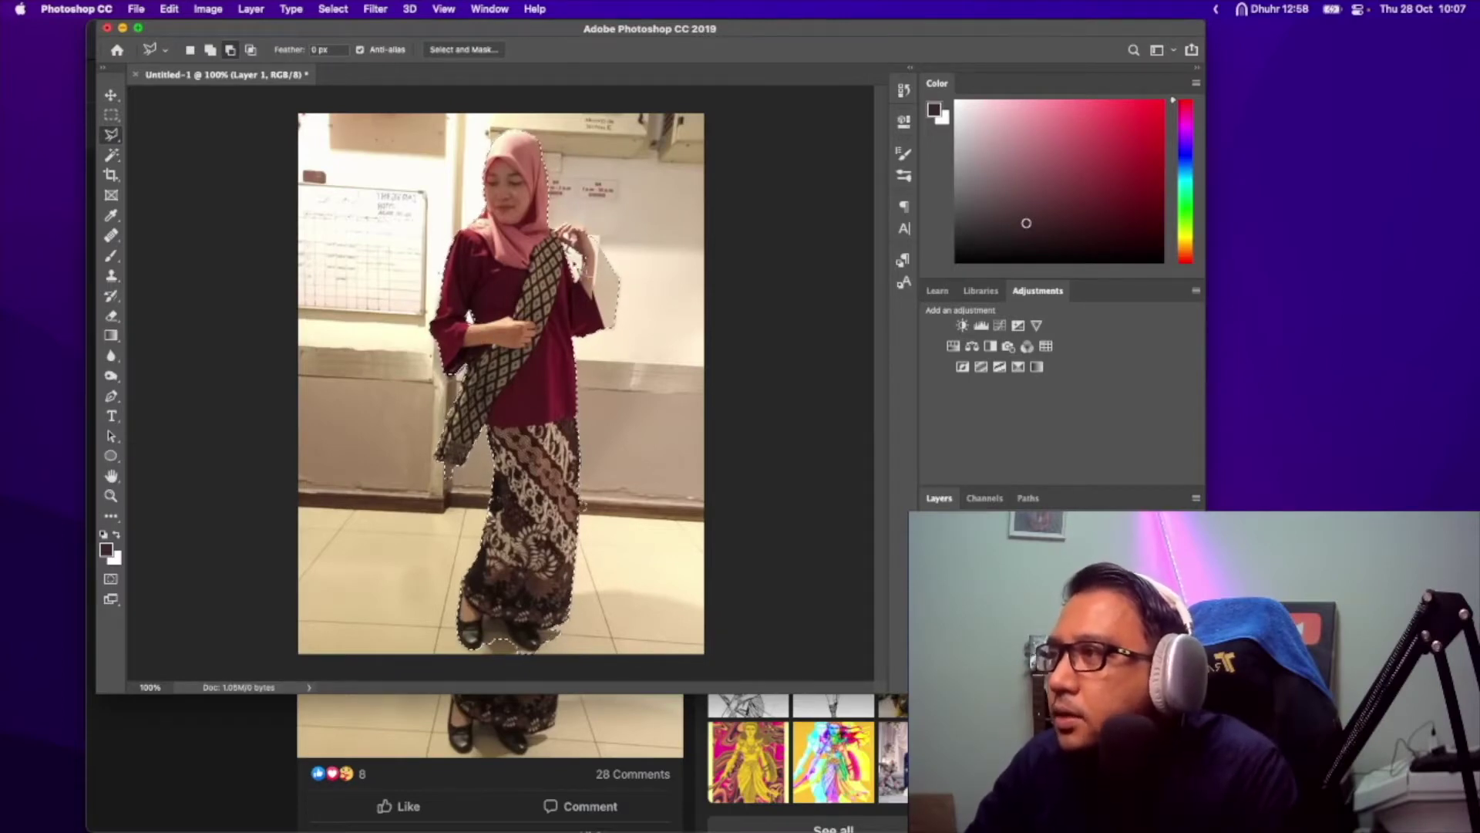
pyautogui.press('alt')
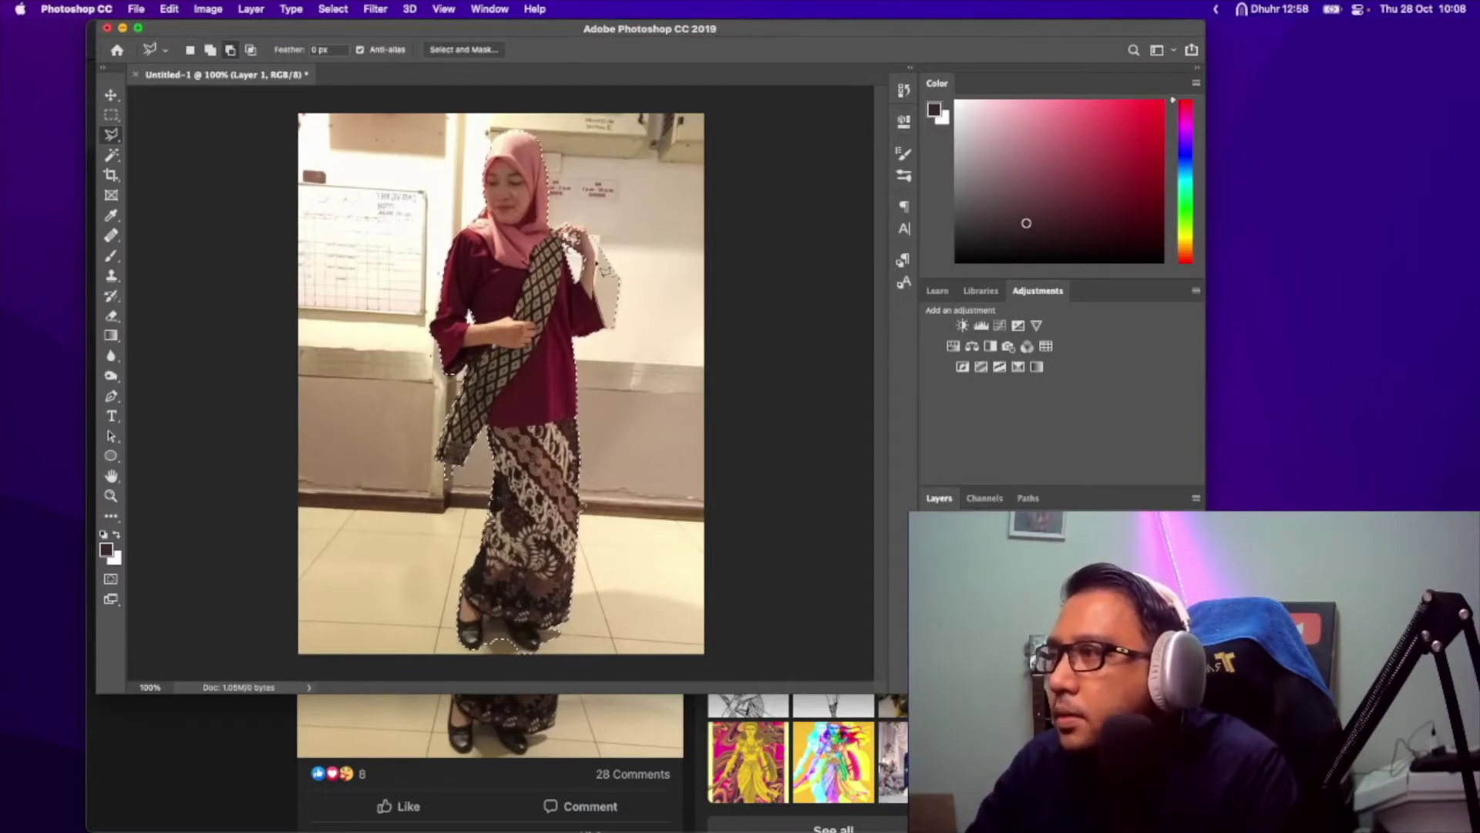
pyautogui.doubleClick(613, 337)
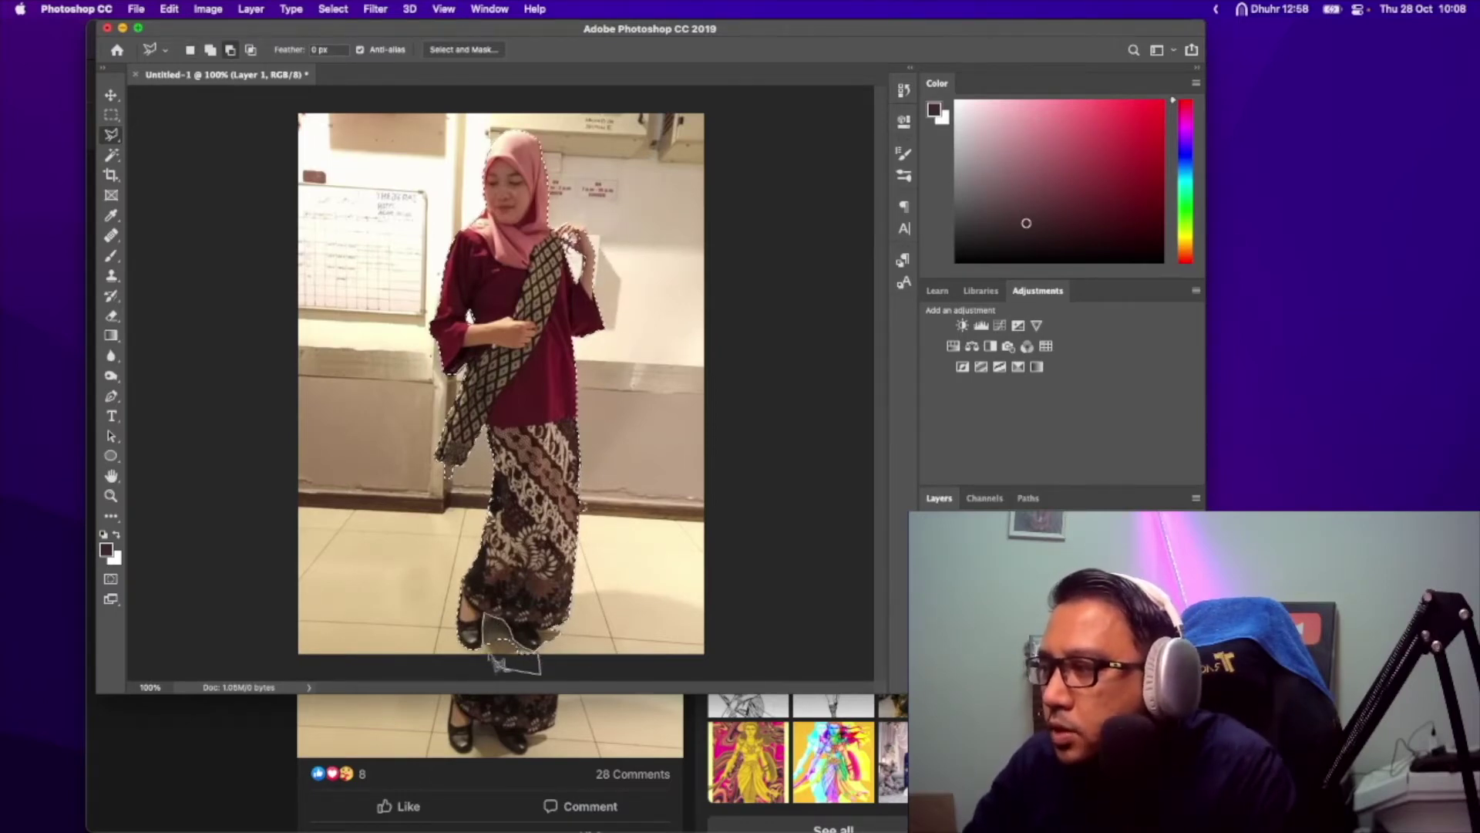
pyautogui.doubleClick(552, 654)
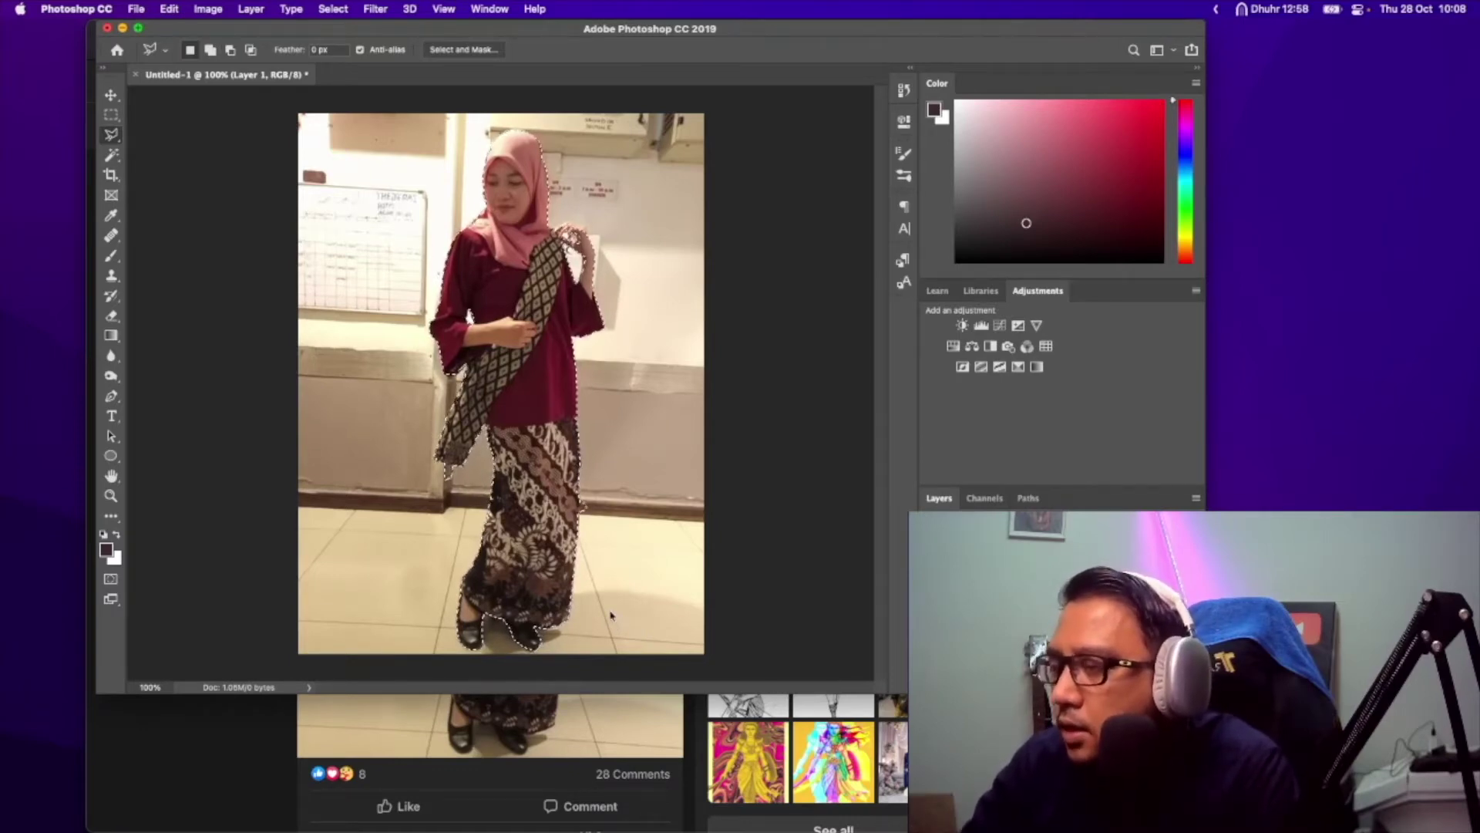
pyautogui.hotkey('ctrl', 'j')
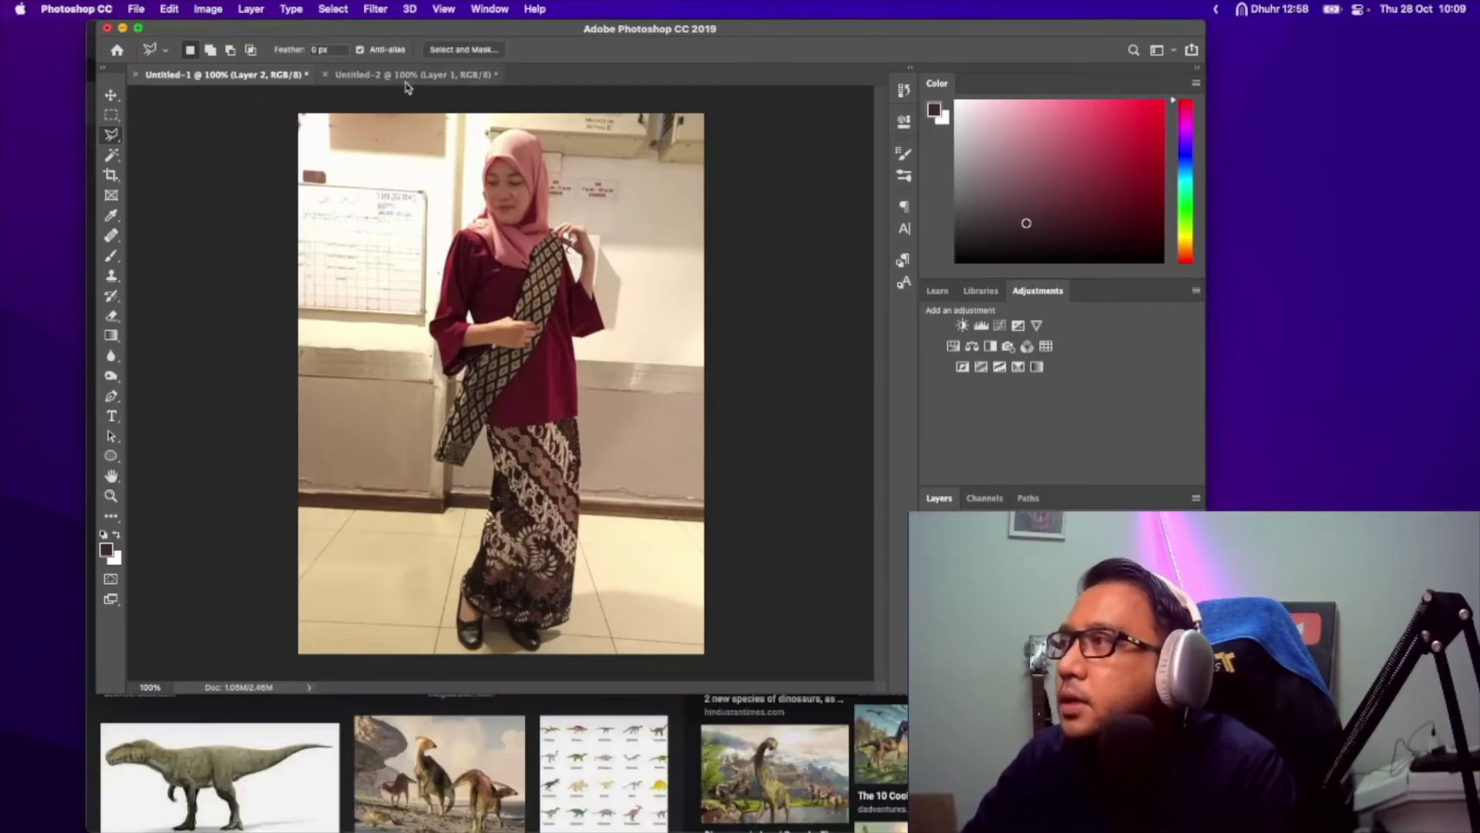
# - Paste the woman into the dinosaur scene, scale her to about 39% and place her on the ground between the two feathered dinosaurs
pyautogui.click(409, 75)
pyautogui.press('super+v')
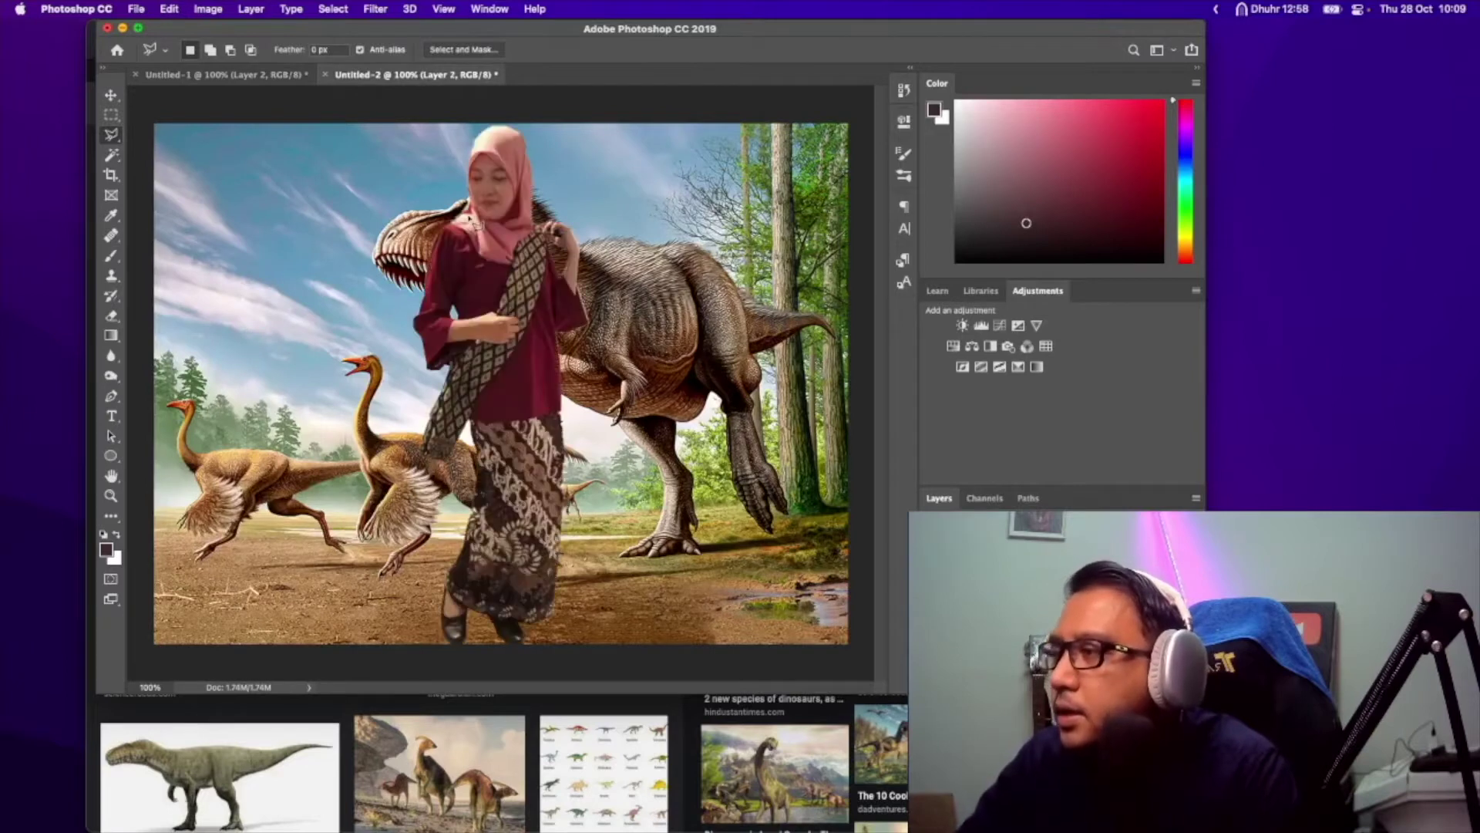
pyautogui.press('super+t')
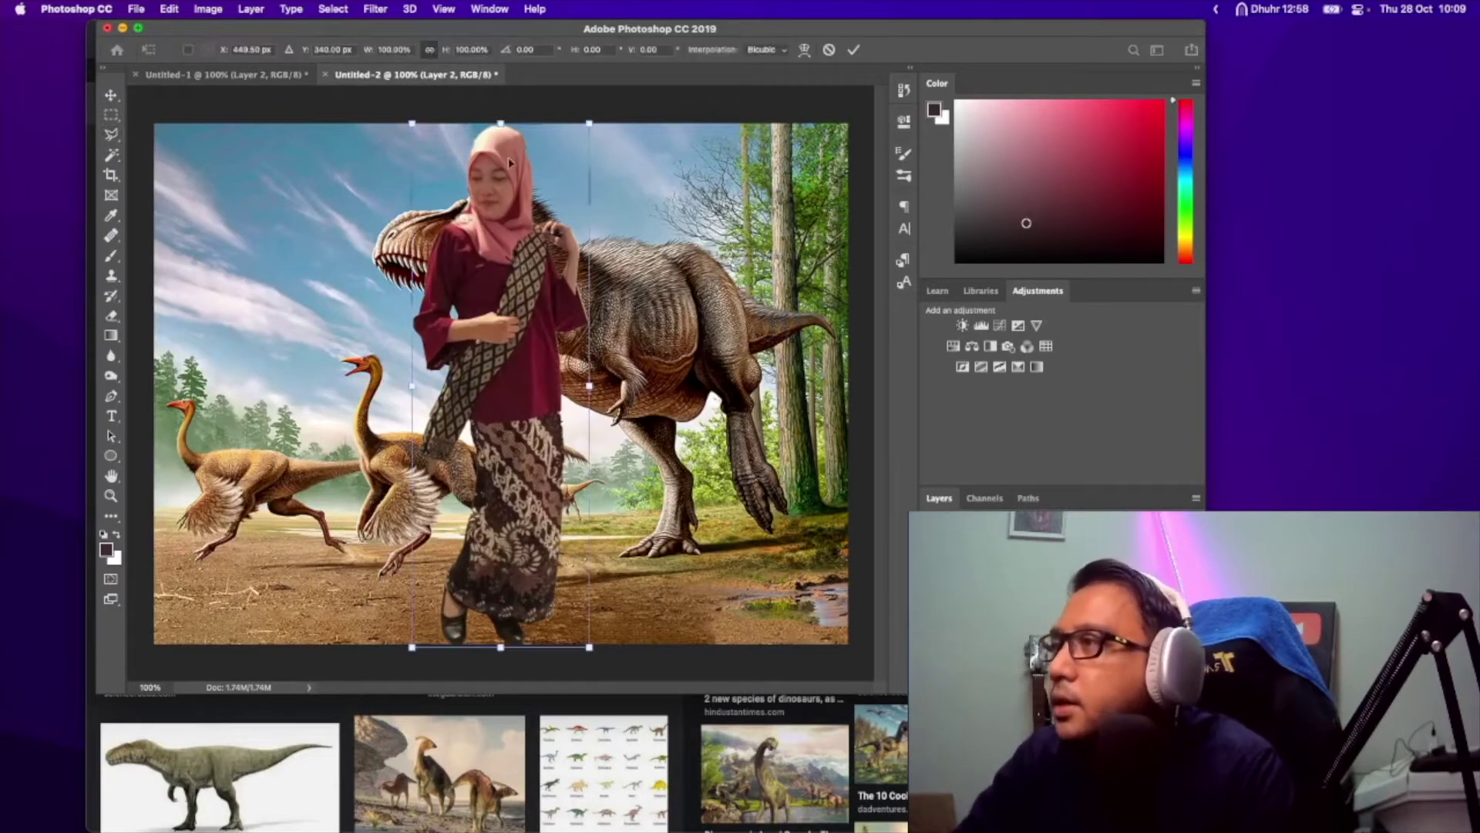
pyautogui.moveTo(586, 123); pyautogui.dragTo(502, 378)
pyautogui.moveTo(502, 648); pyautogui.dragTo(312, 428)
pyautogui.rightClick(303, 466)
pyautogui.press('Return')
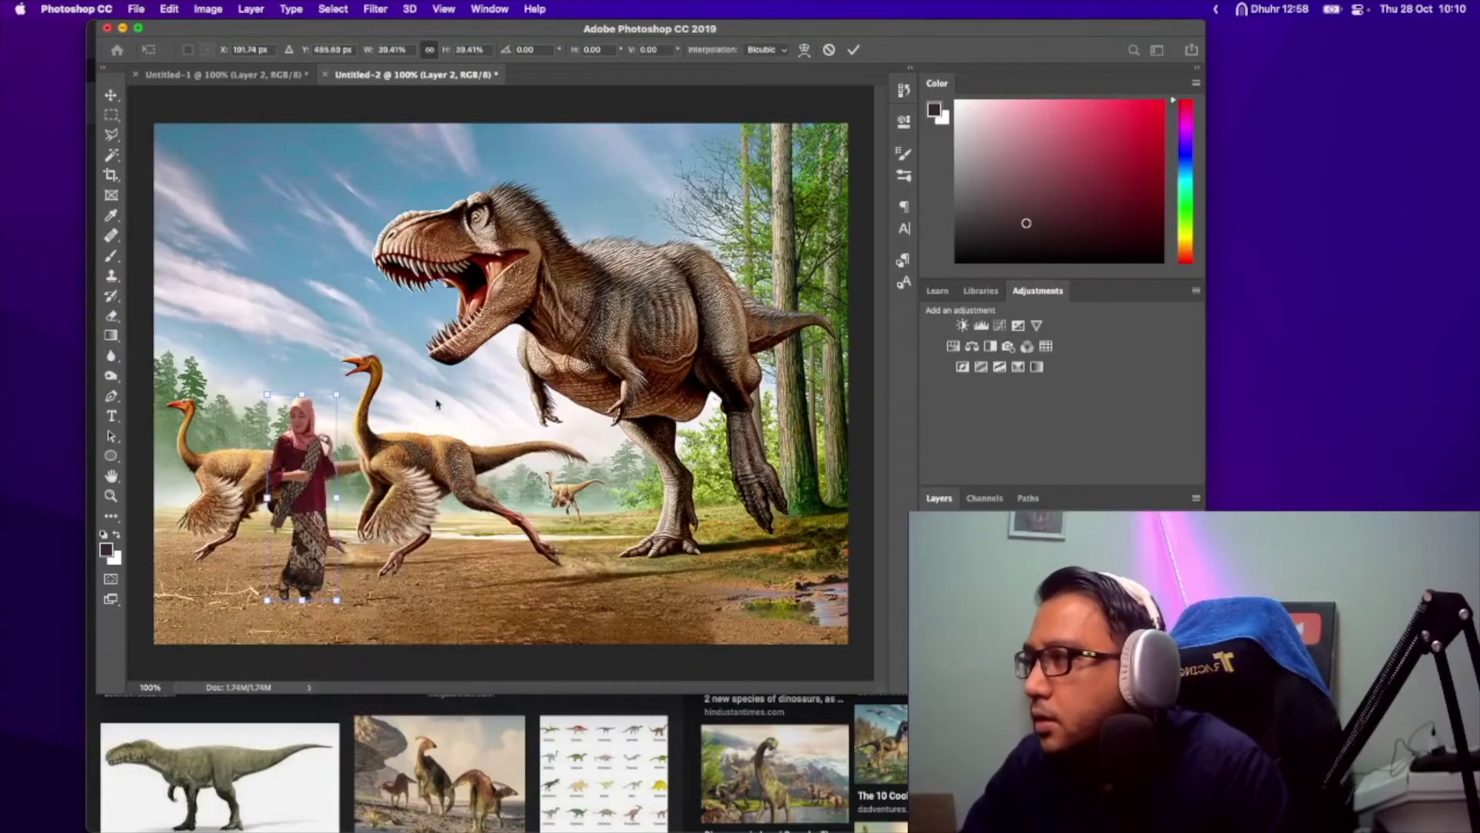
# - Apply Brightness/Contrast to the woman's layer with brightness 47 and slightly lower contrast
pyautogui.click(209, 8)
pyautogui.moveTo(230, 51)
pyautogui.click(397, 51)
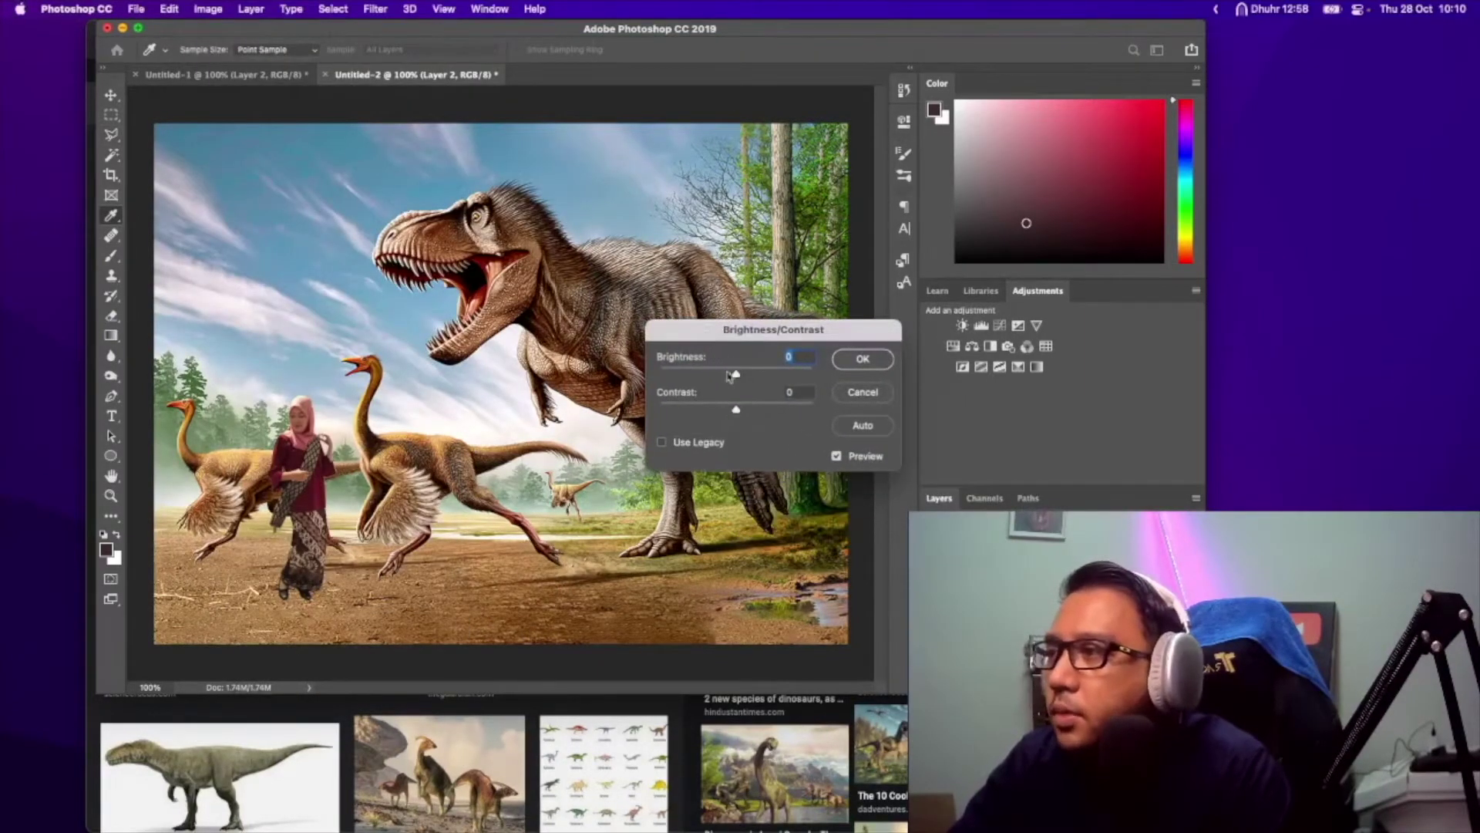
pyautogui.moveTo(742, 378); pyautogui.dragTo(748, 382)
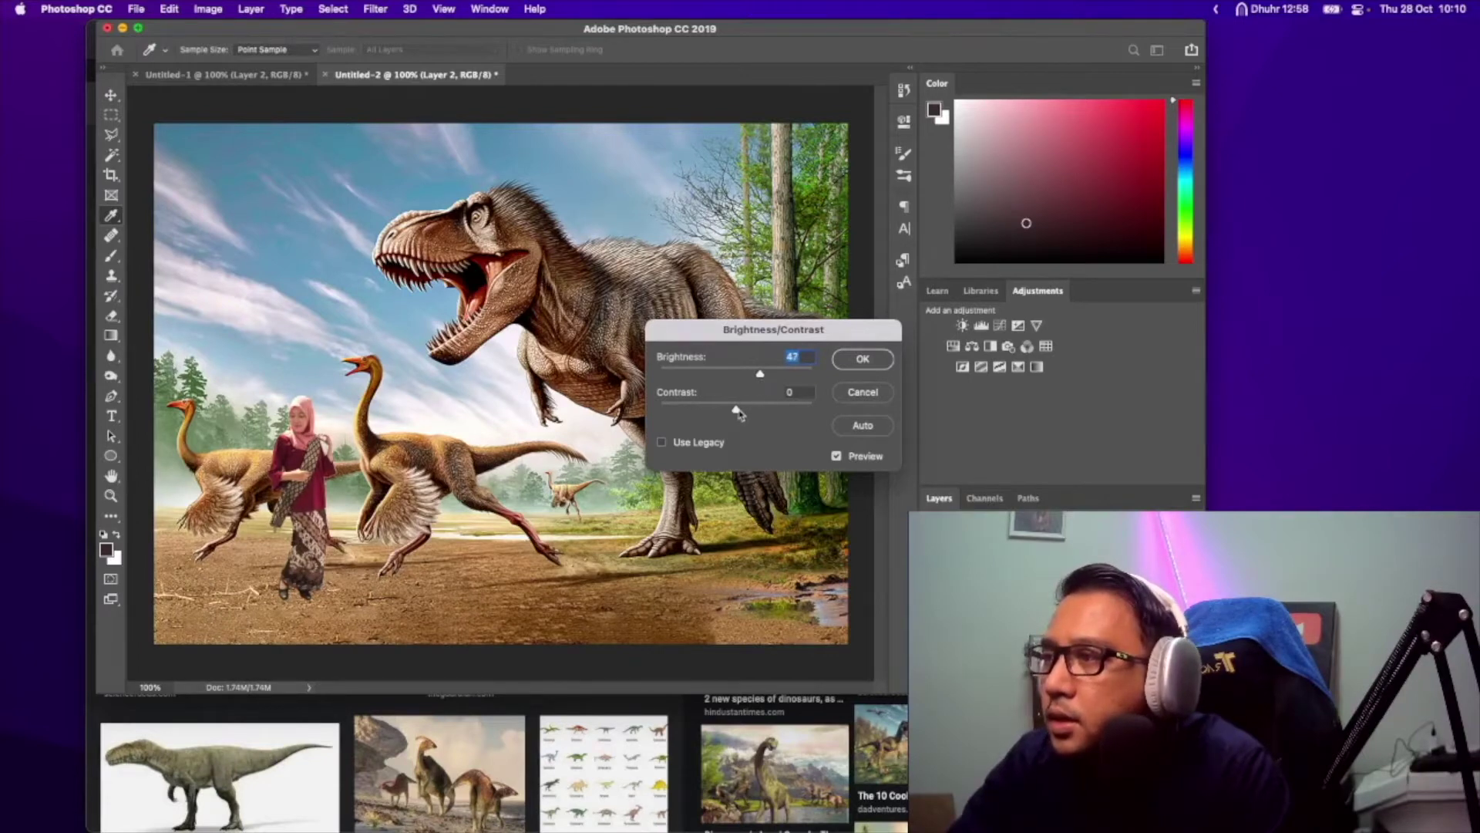
pyautogui.moveTo(737, 412)
pyautogui.mouseDown()
pyautogui.moveTo(759, 418)
pyautogui.moveTo(730, 417)
pyautogui.mouseUp()
pyautogui.click(863, 359)
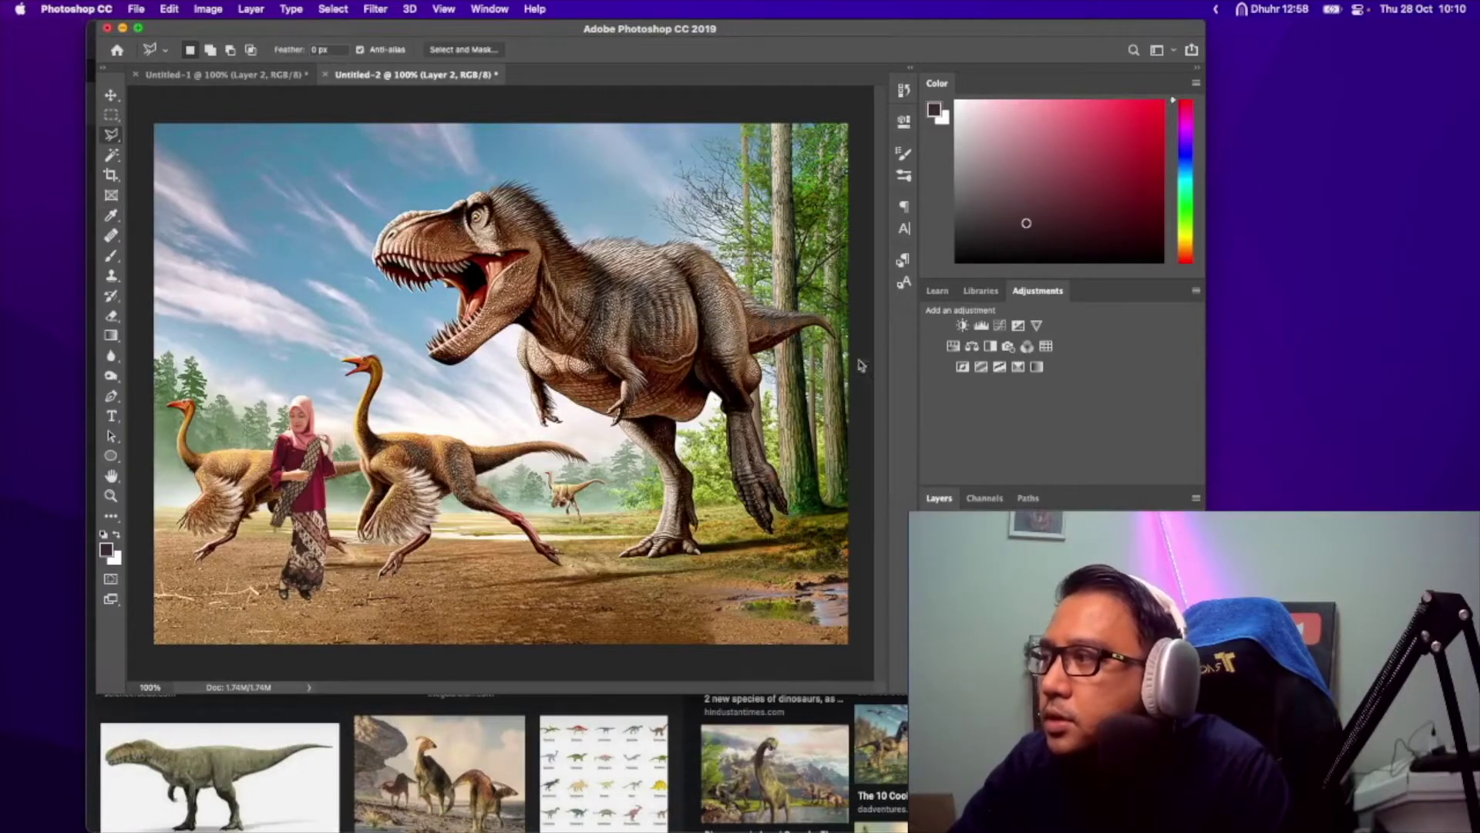
# - Apply Channel Mixer to the woman's layer, raising red slightly and lowering blue slightly in the Red output channel
pyautogui.click(209, 9)
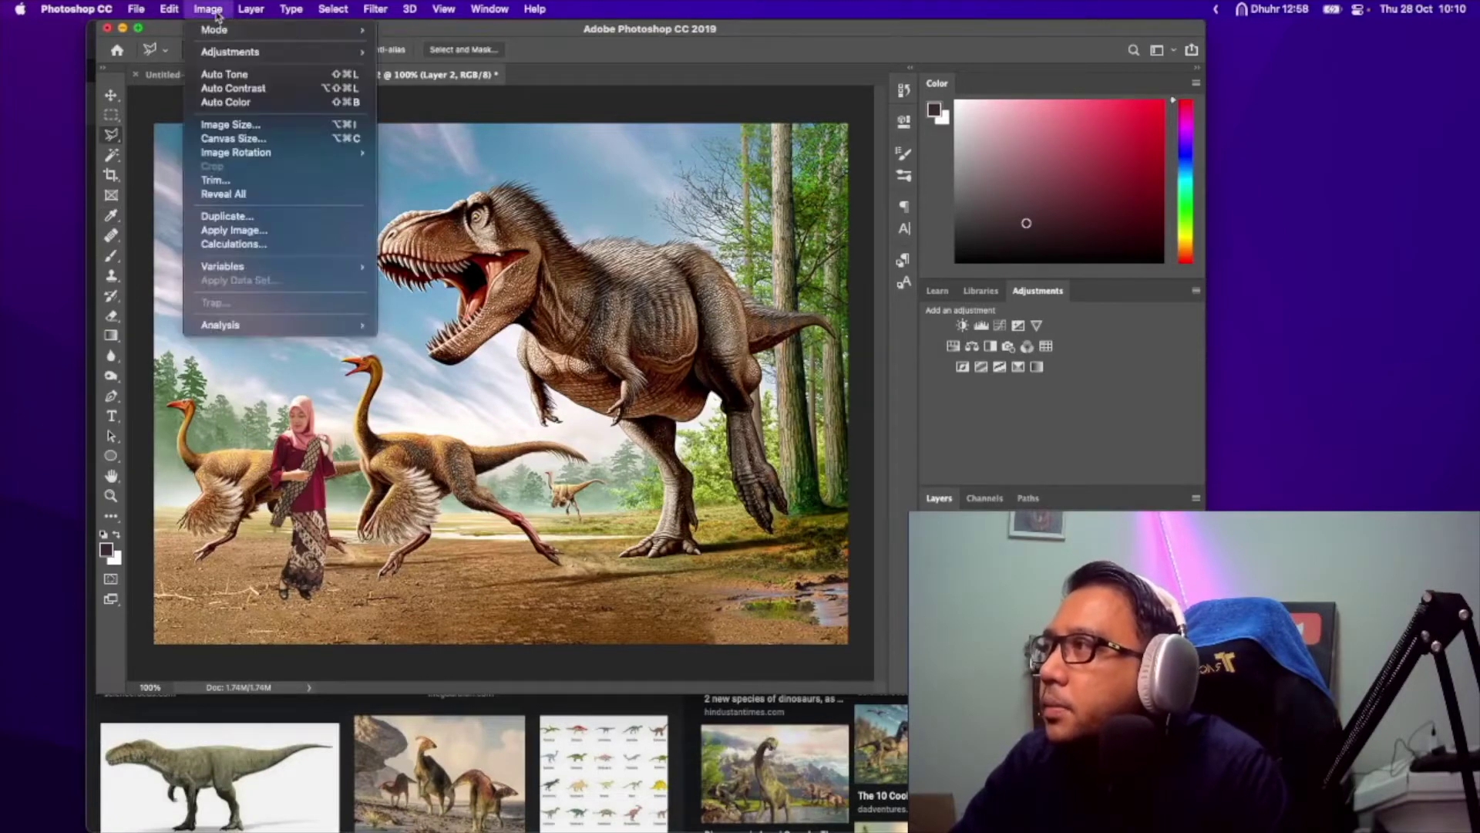
pyautogui.moveTo(256, 58)
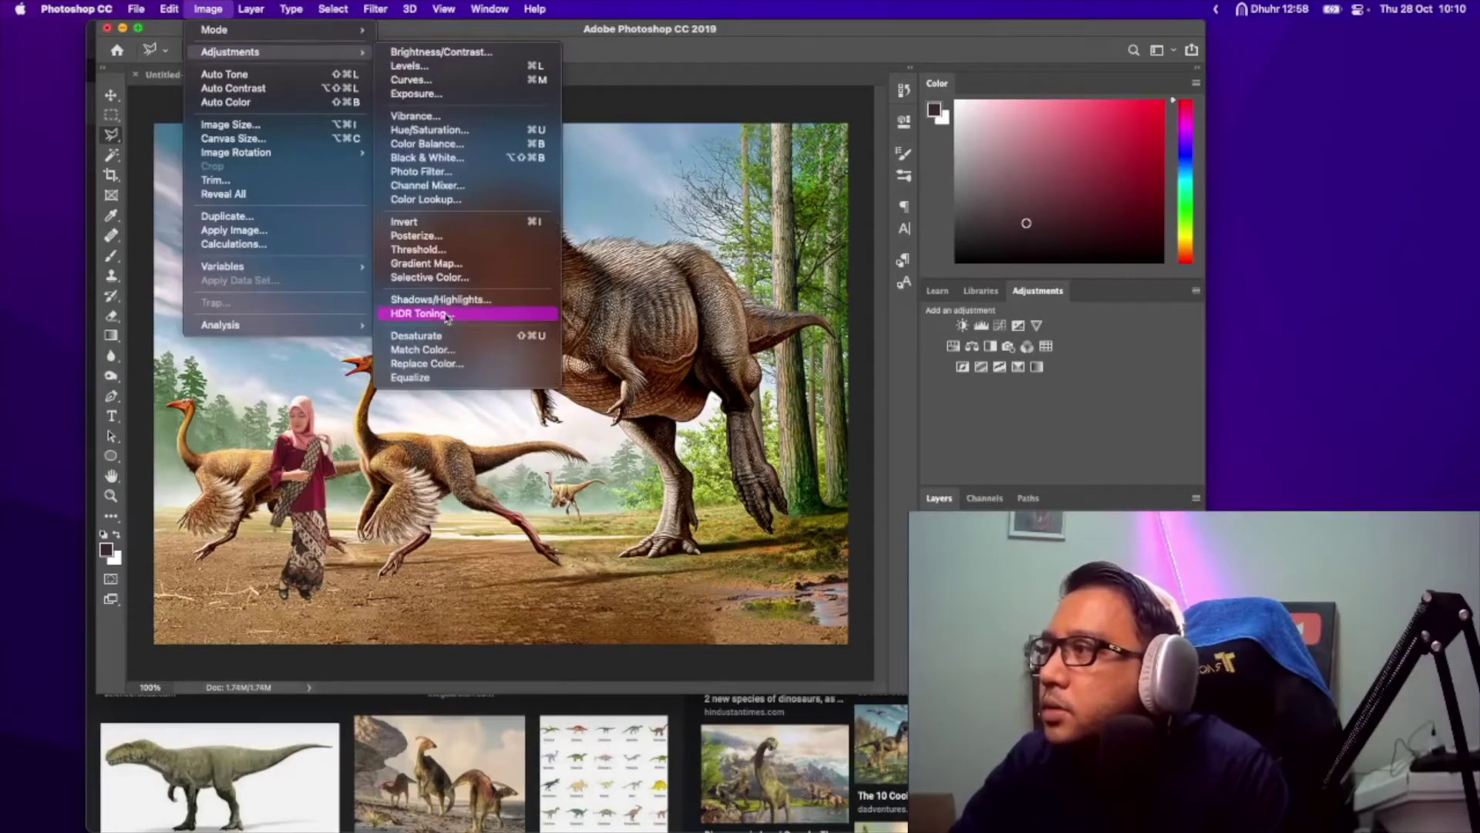
pyautogui.click(427, 185)
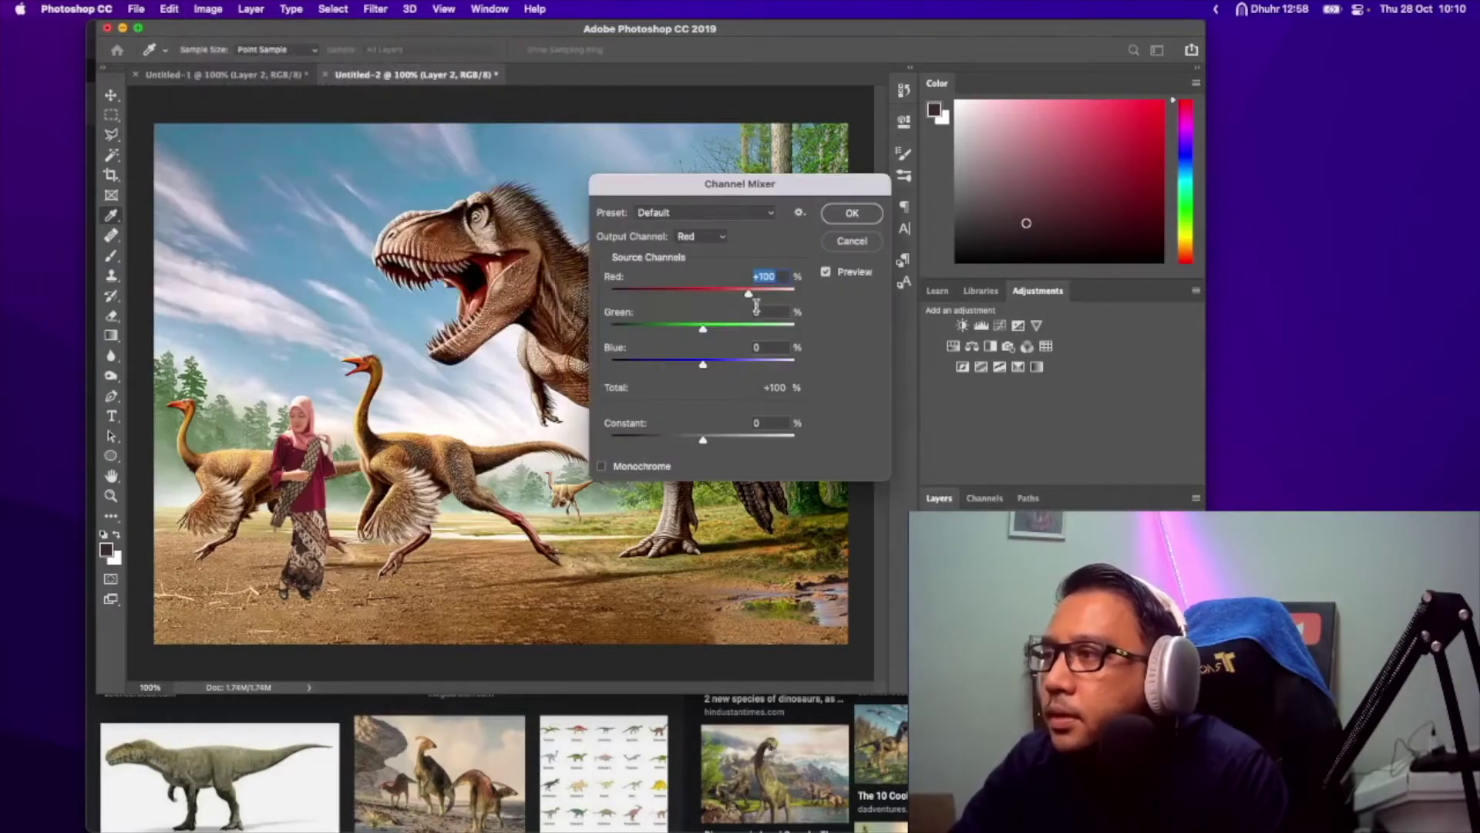
pyautogui.moveTo(748, 297); pyautogui.dragTo(752, 300)
pyautogui.moveTo(704, 364); pyautogui.dragTo(694, 365)
pyautogui.press('Return')
pyautogui.press('l')
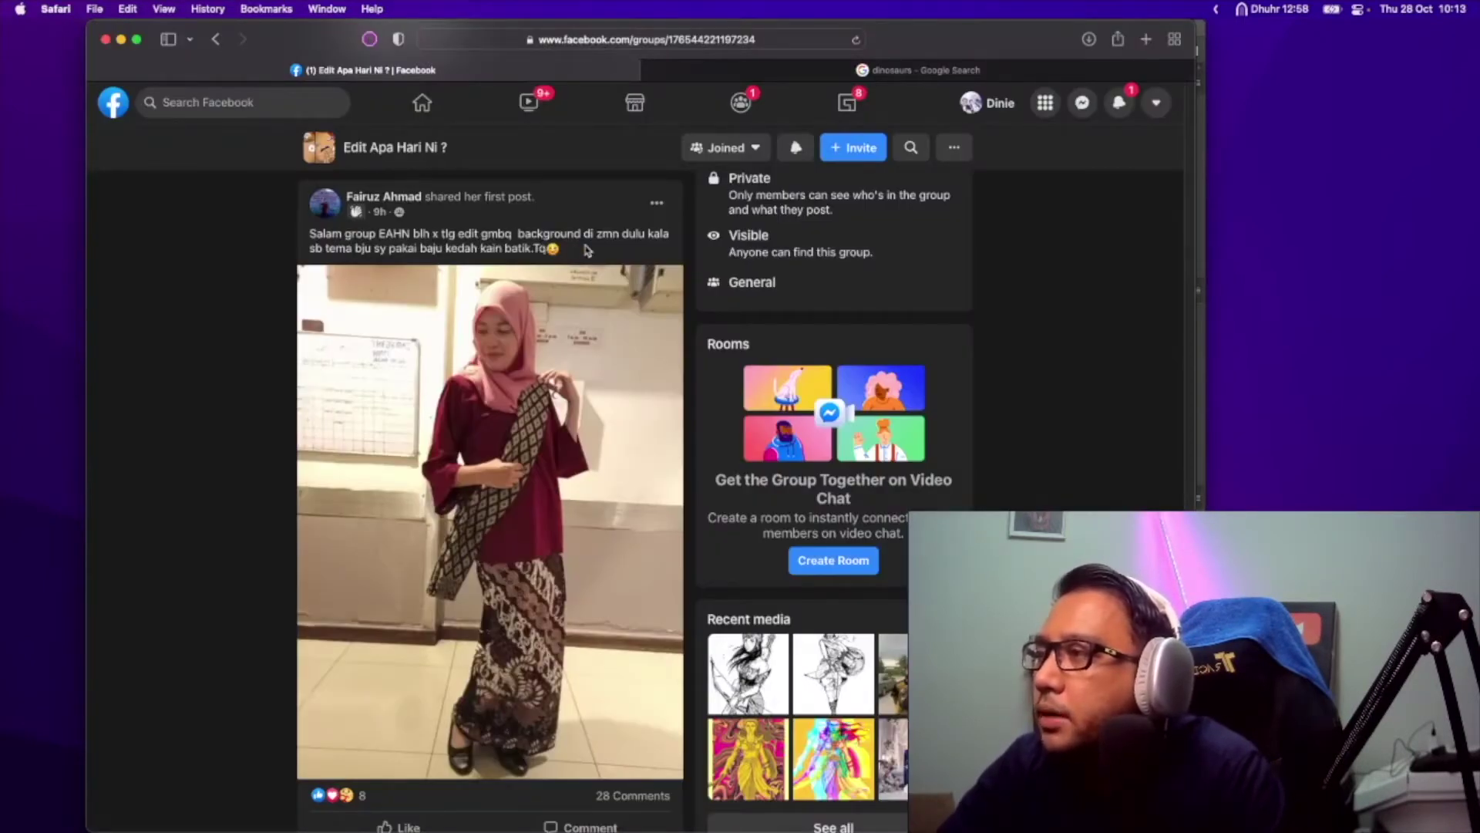
# - Find the group post asking to remove the banana plant and bring its photo into a new Photoshop document
pyautogui.scroll(-1, 653, 247)
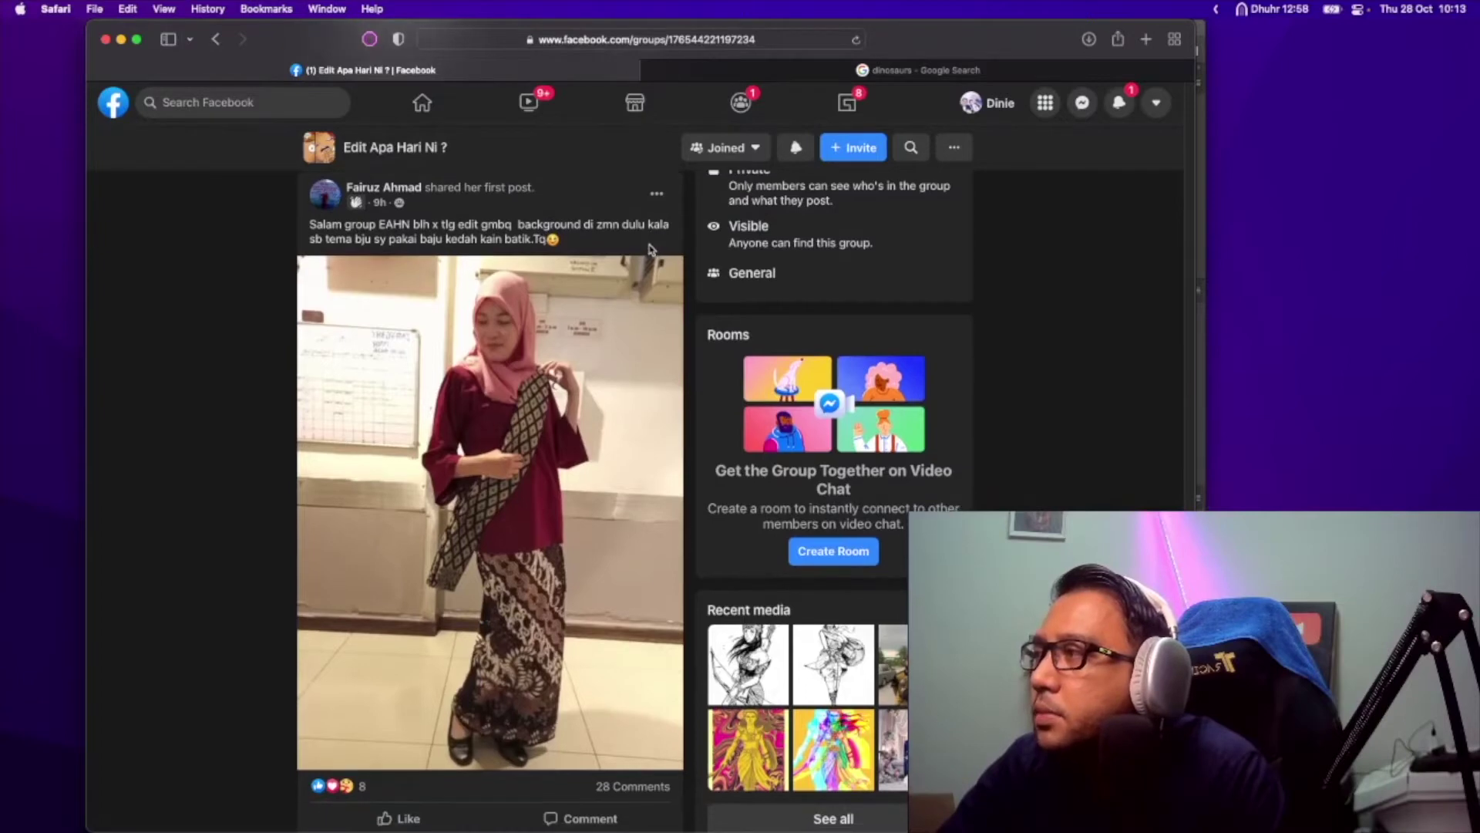
pyautogui.scroll(-3, 650, 249)
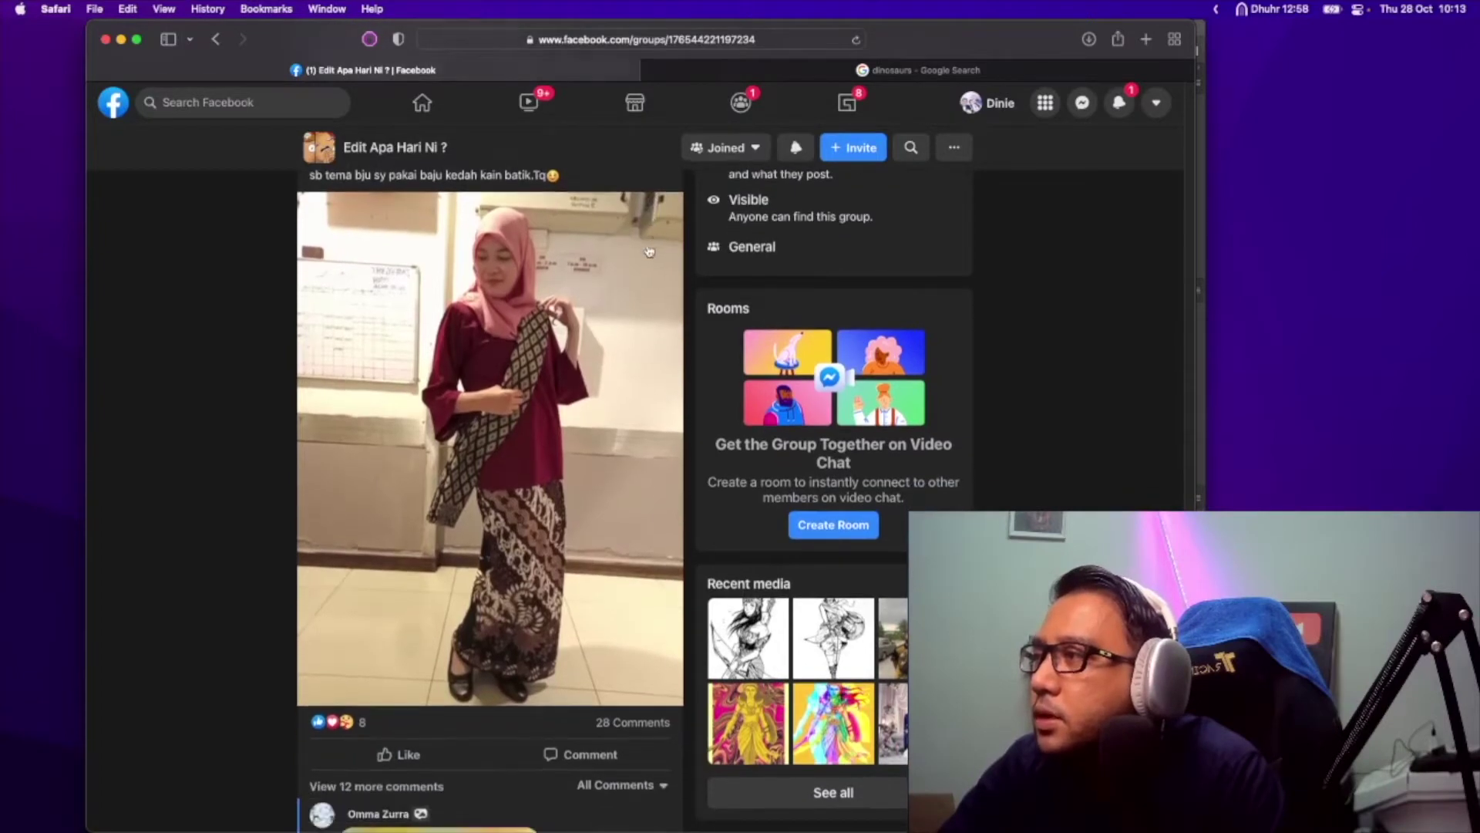
pyautogui.click(650, 250)
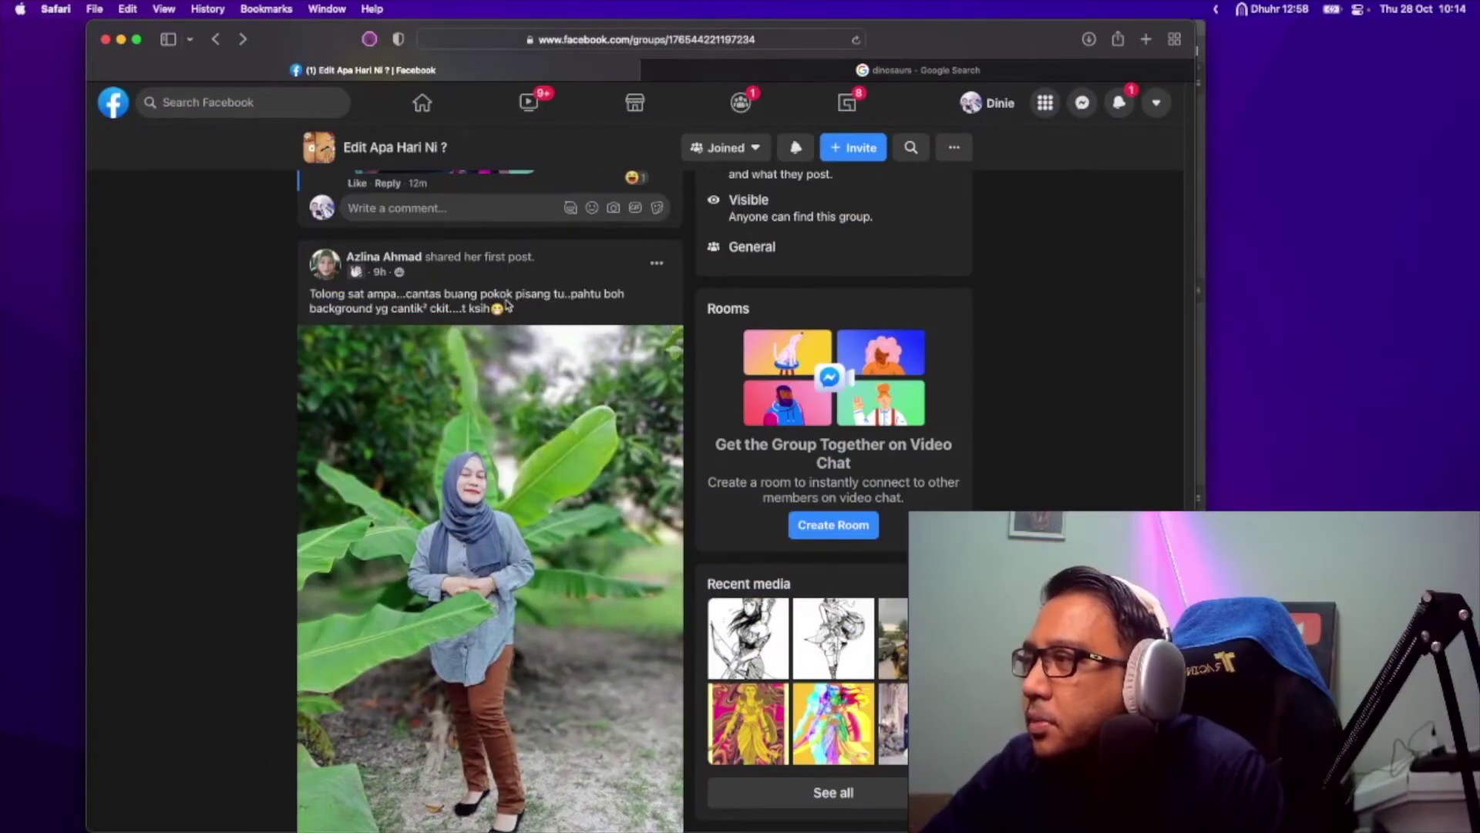
pyautogui.scroll(-1, 546, 309)
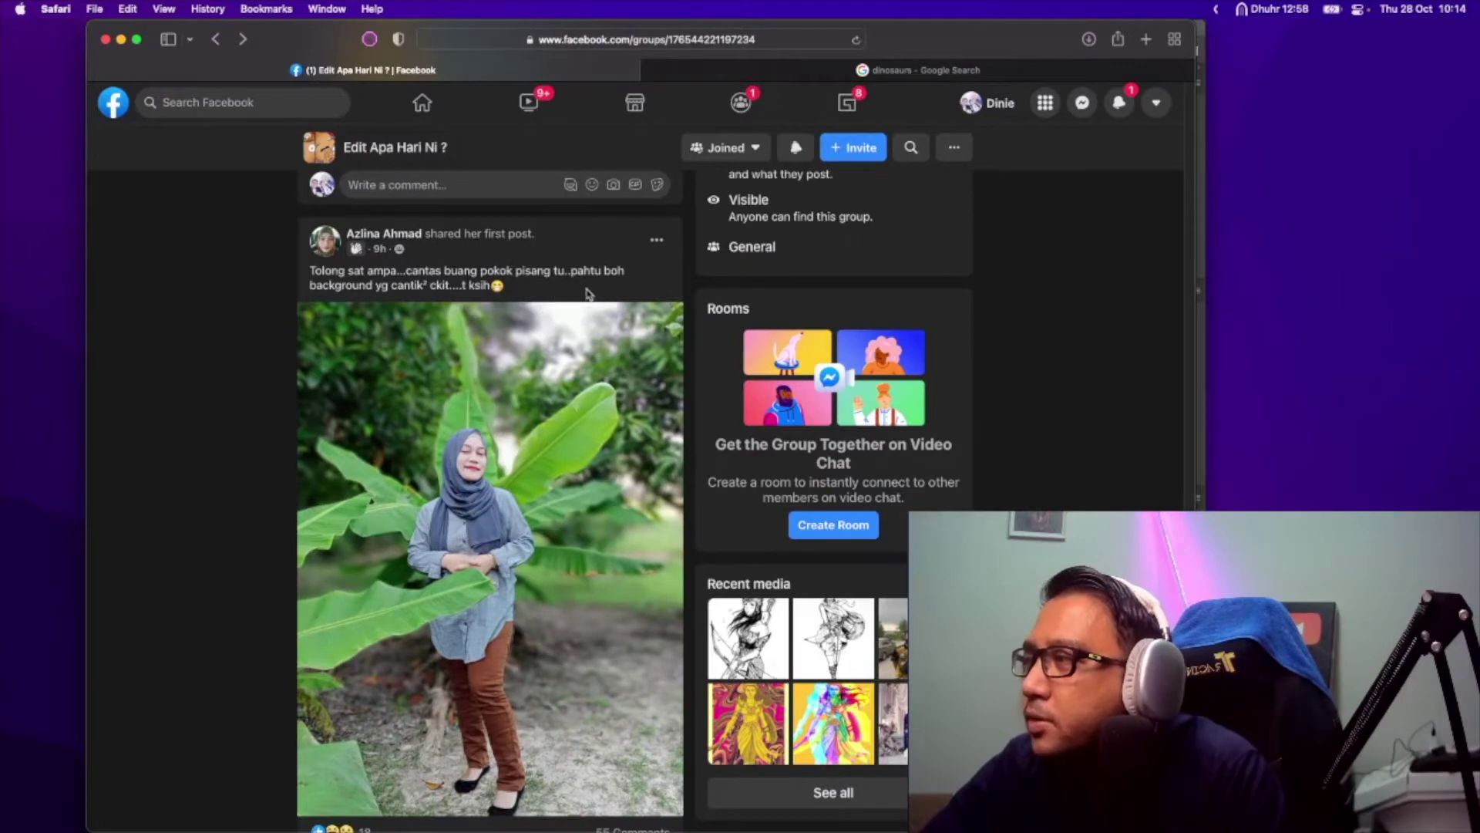
pyautogui.scroll(-1, 506, 314)
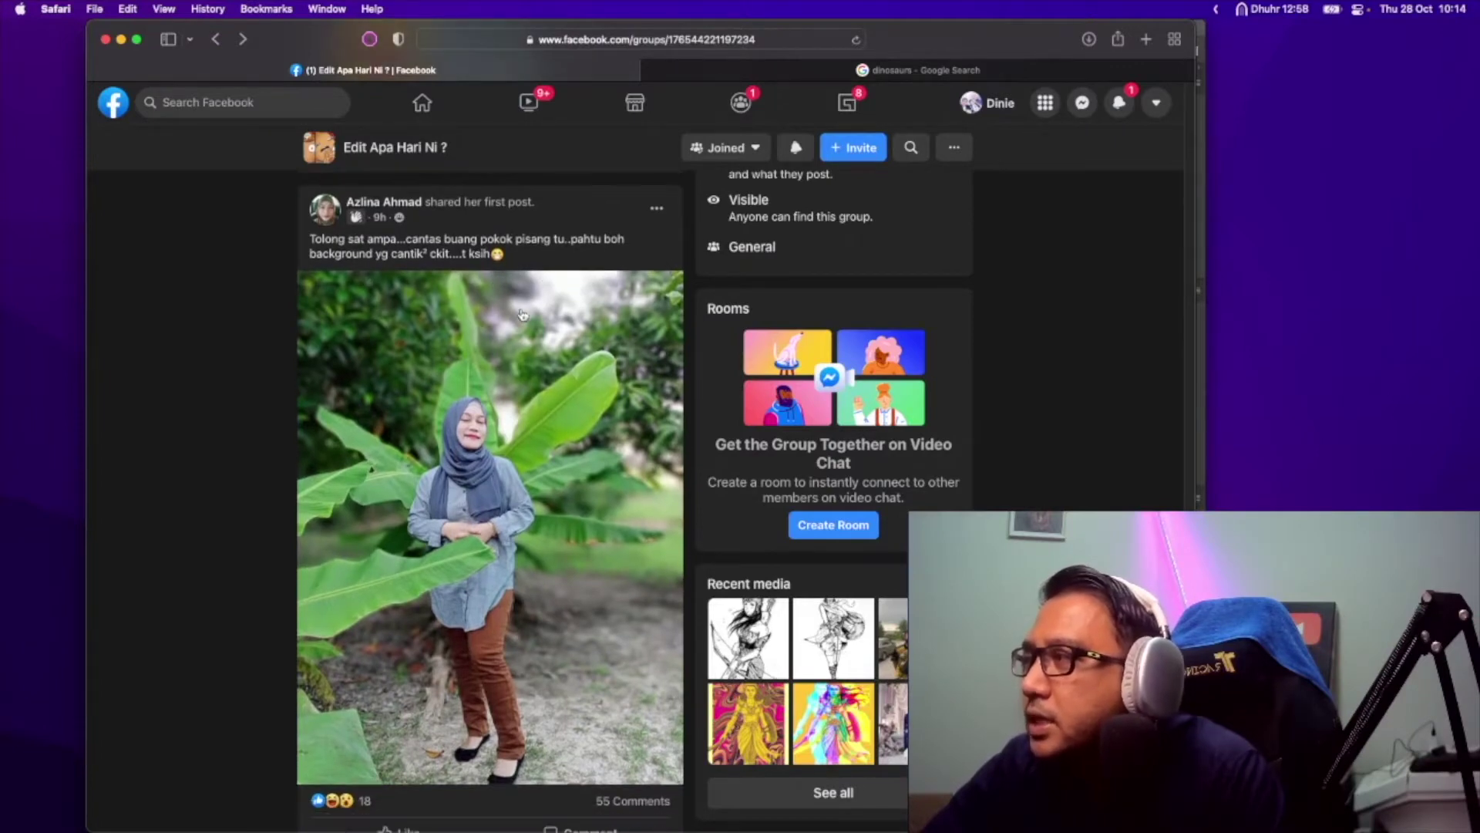
pyautogui.press('super+Tab')
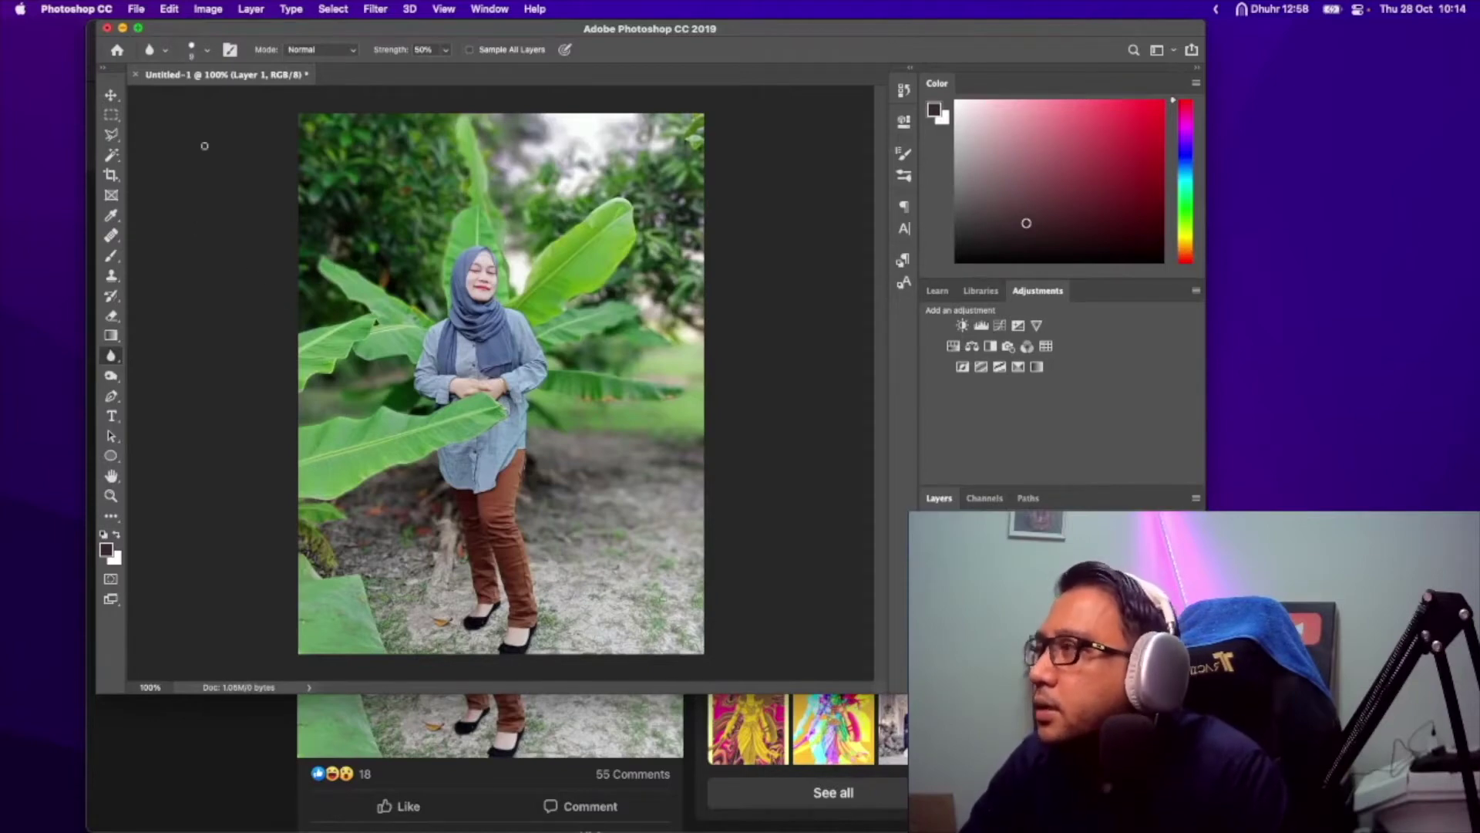
# - Outline the banana leaf covering the woman's shirt and replace it using Content-Aware Fill, excluding the surrounding leaves from the sampling area
pyautogui.press('l')
pyautogui.moveTo(483, 441); pyautogui.dragTo(463, 445)
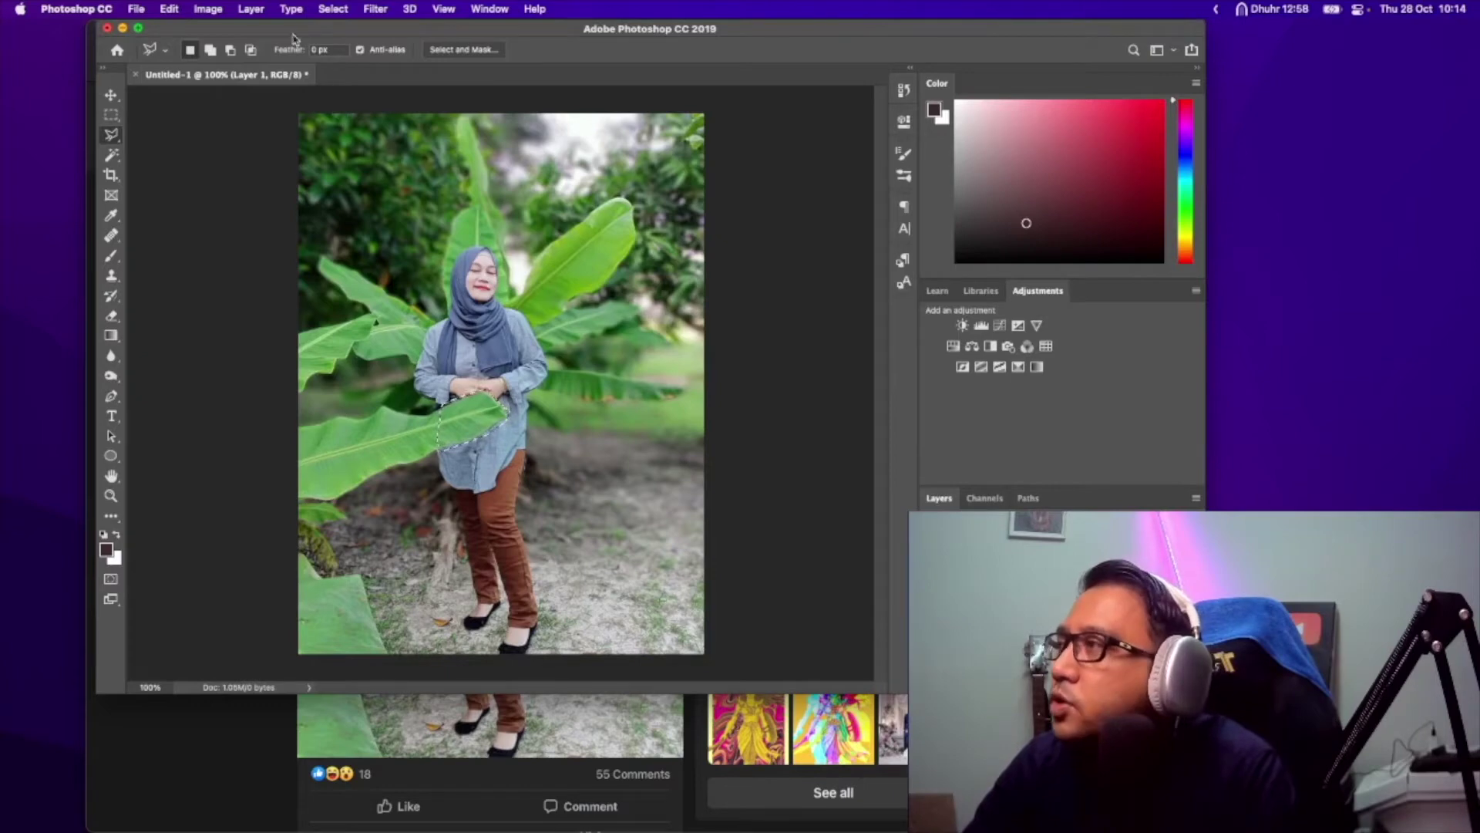
pyautogui.click(216, 12)
pyautogui.moveTo(172, 10)
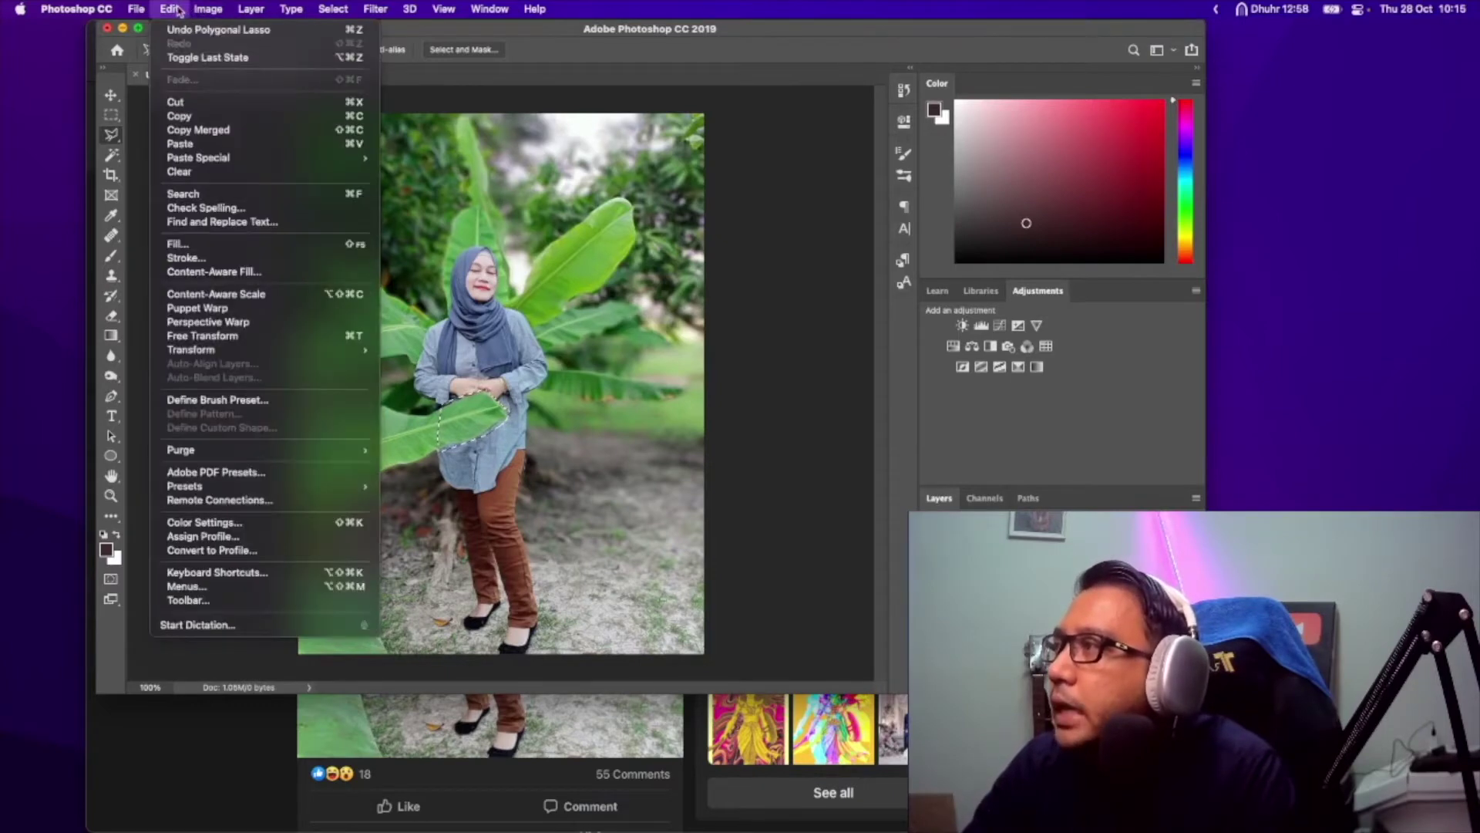
pyautogui.click(243, 274)
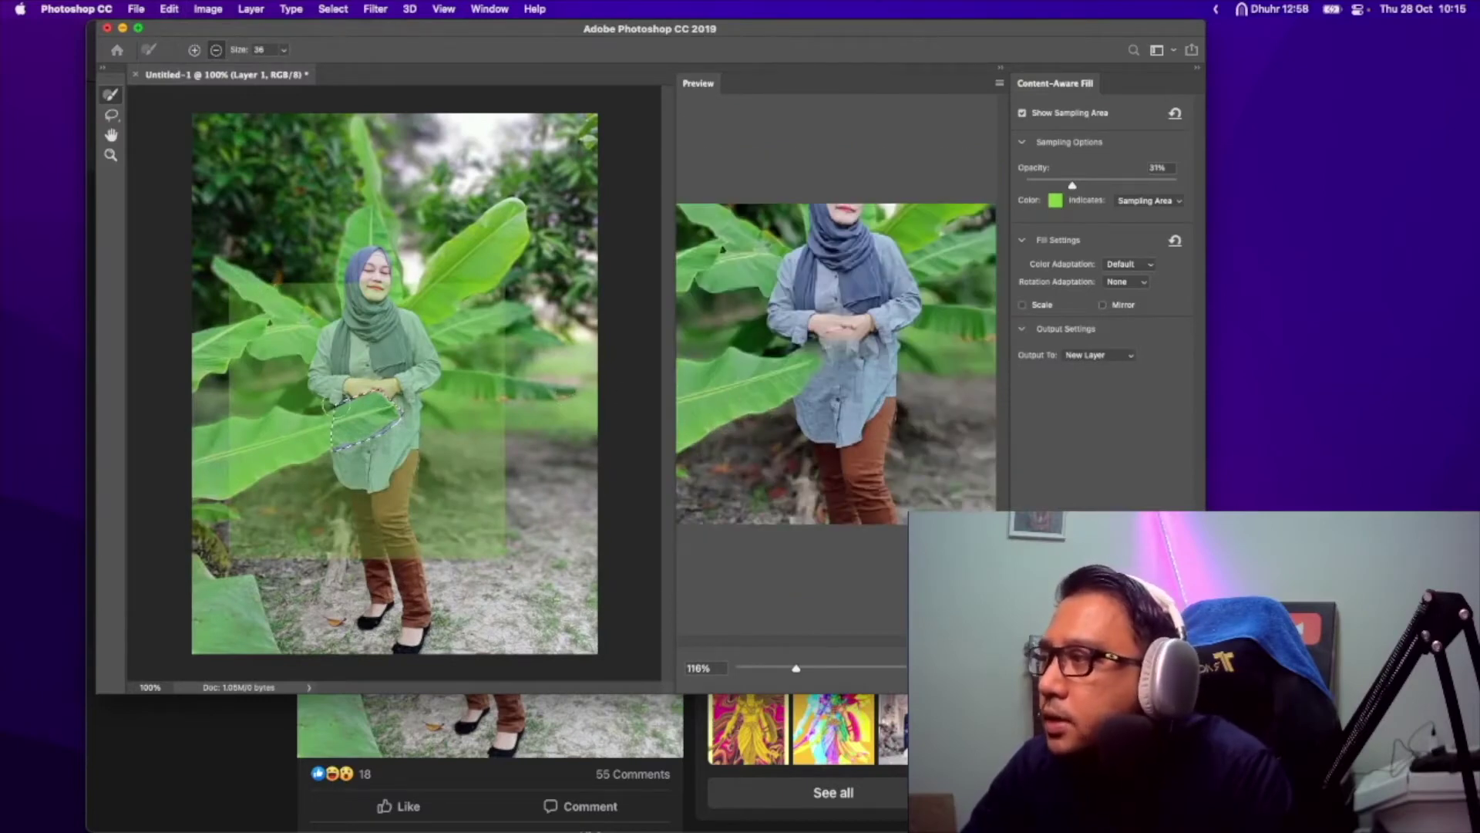
pyautogui.moveTo(346, 401); pyautogui.dragTo(315, 408)
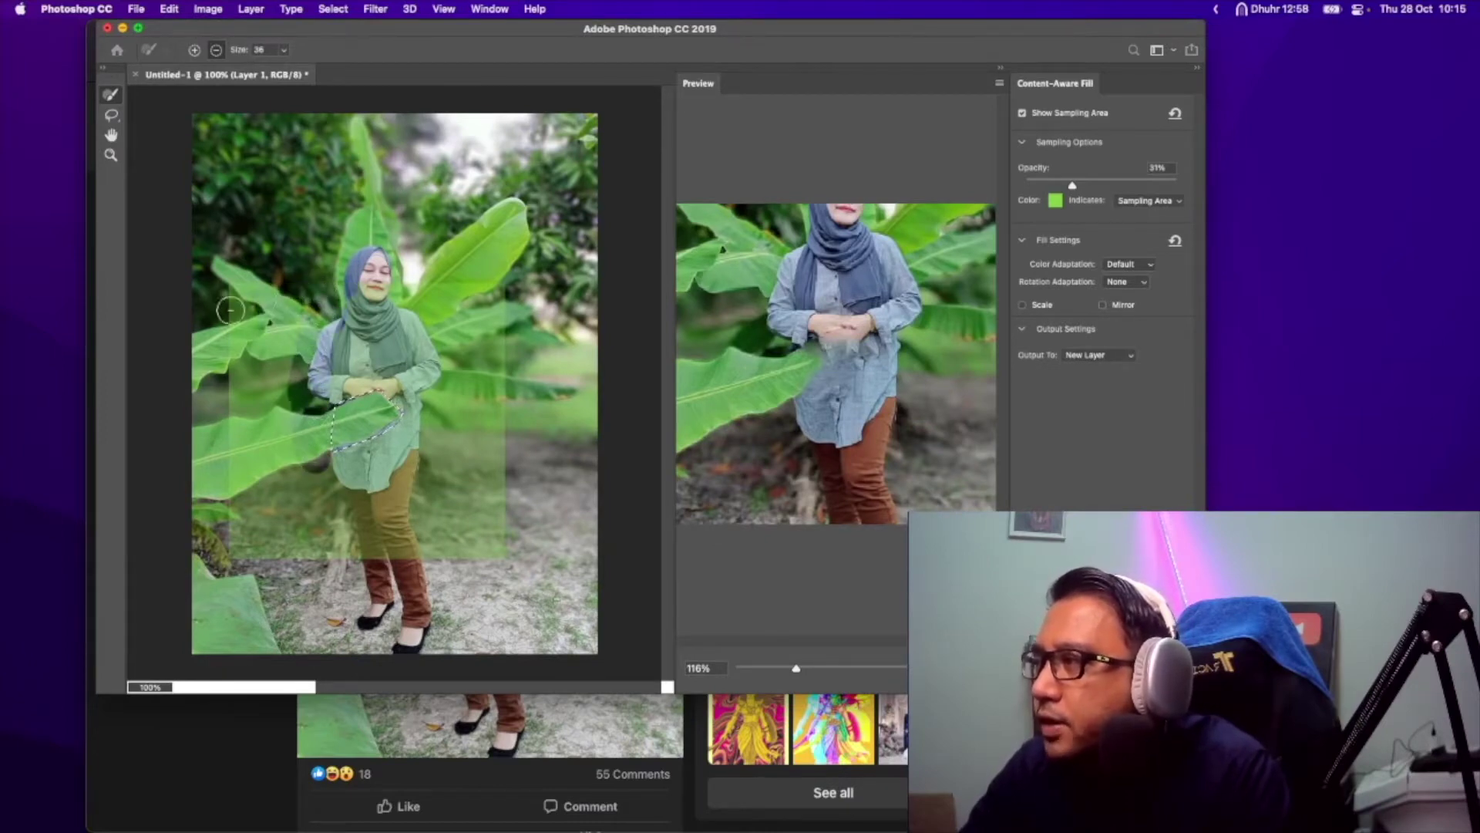
pyautogui.moveTo(185, 367)
pyautogui.mouseDown()
pyautogui.moveTo(291, 357)
pyautogui.moveTo(240, 395)
pyautogui.moveTo(307, 398)
pyautogui.moveTo(221, 428)
pyautogui.moveTo(282, 485)
pyautogui.moveTo(353, 499)
pyautogui.moveTo(275, 486)
pyautogui.moveTo(297, 474)
pyautogui.moveTo(313, 478)
pyautogui.moveTo(280, 492)
pyautogui.moveTo(267, 525)
pyautogui.moveTo(170, 505)
pyautogui.moveTo(197, 521)
pyautogui.moveTo(230, 508)
pyautogui.moveTo(263, 544)
pyautogui.moveTo(308, 556)
pyautogui.moveTo(311, 535)
pyautogui.moveTo(286, 520)
pyautogui.moveTo(339, 525)
pyautogui.moveTo(416, 491)
pyautogui.moveTo(416, 514)
pyautogui.moveTo(358, 560)
pyautogui.moveTo(412, 570)
pyautogui.moveTo(458, 544)
pyautogui.moveTo(427, 533)
pyautogui.moveTo(458, 502)
pyautogui.moveTo(442, 481)
pyautogui.moveTo(402, 482)
pyautogui.moveTo(458, 388)
pyautogui.moveTo(453, 364)
pyautogui.moveTo(529, 352)
pyautogui.mouseUp()
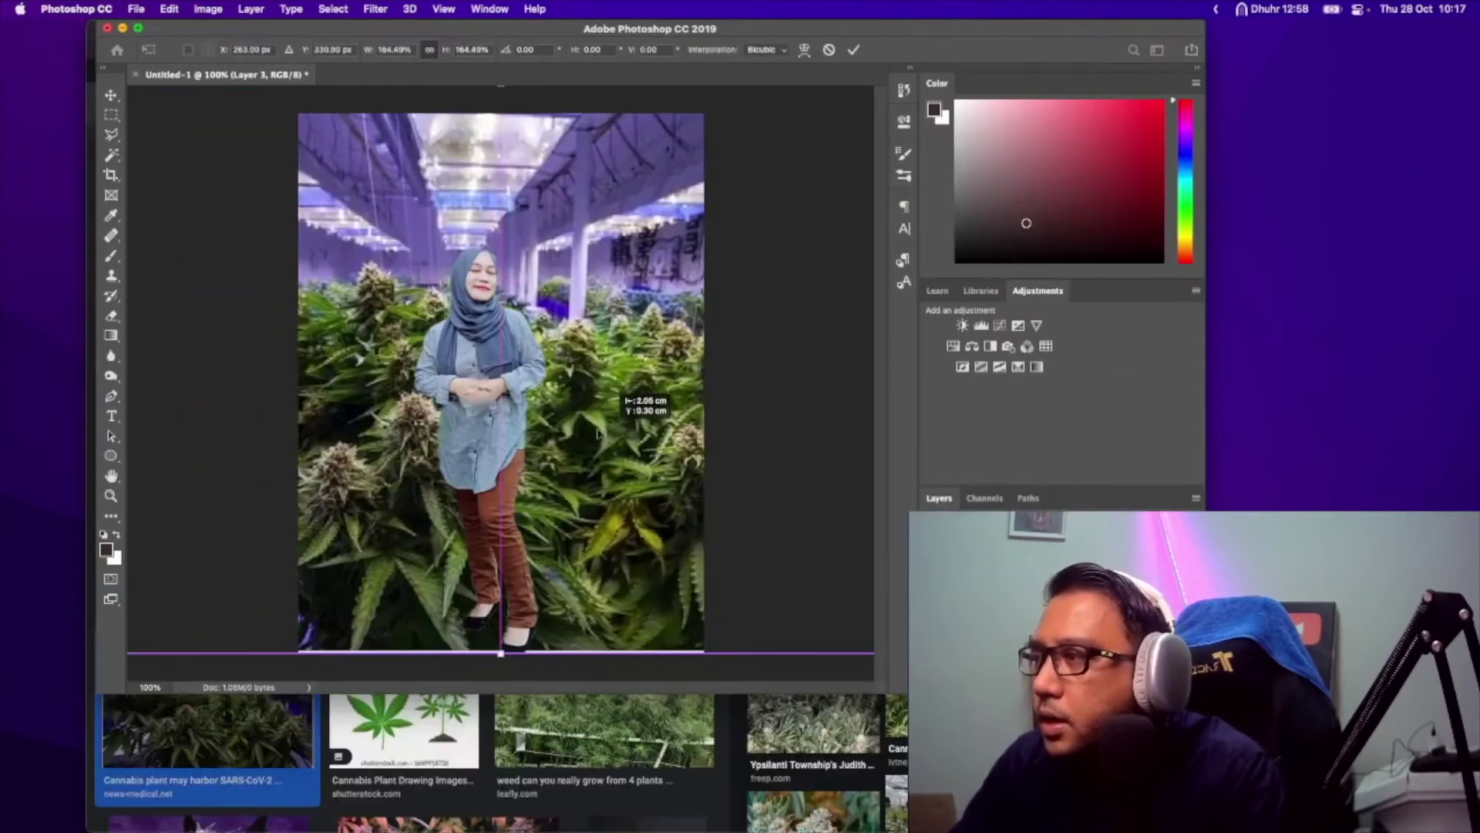
# - Position the cannabis greenhouse image at about 164% scale so it fills the background behind the woman
pyautogui.moveTo(628, 401)
pyautogui.mouseDown()
pyautogui.moveTo(613, 397)
pyautogui.moveTo(589, 442)
pyautogui.mouseUp()
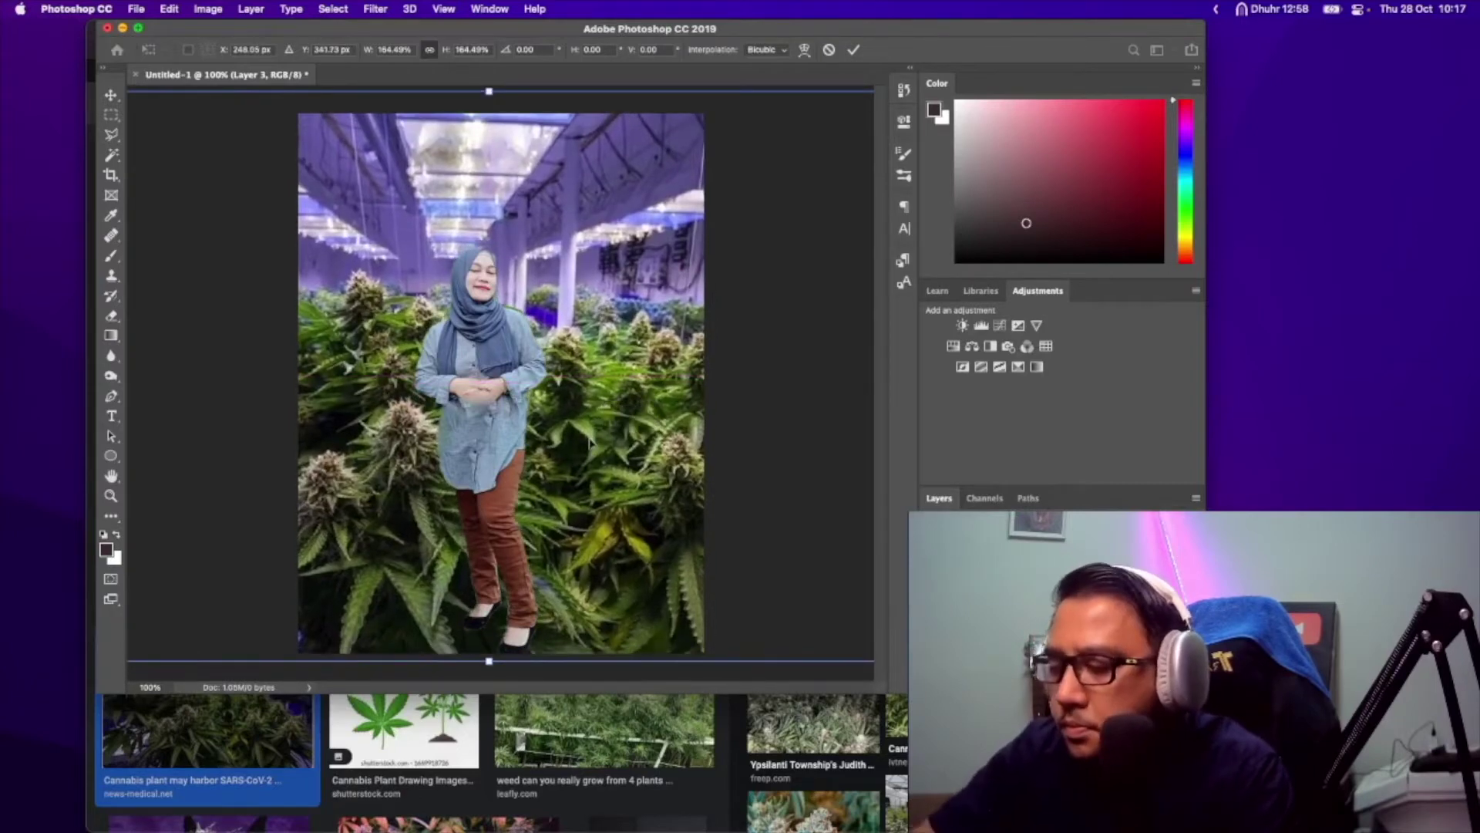
pyautogui.press('Return')
pyautogui.press('l')
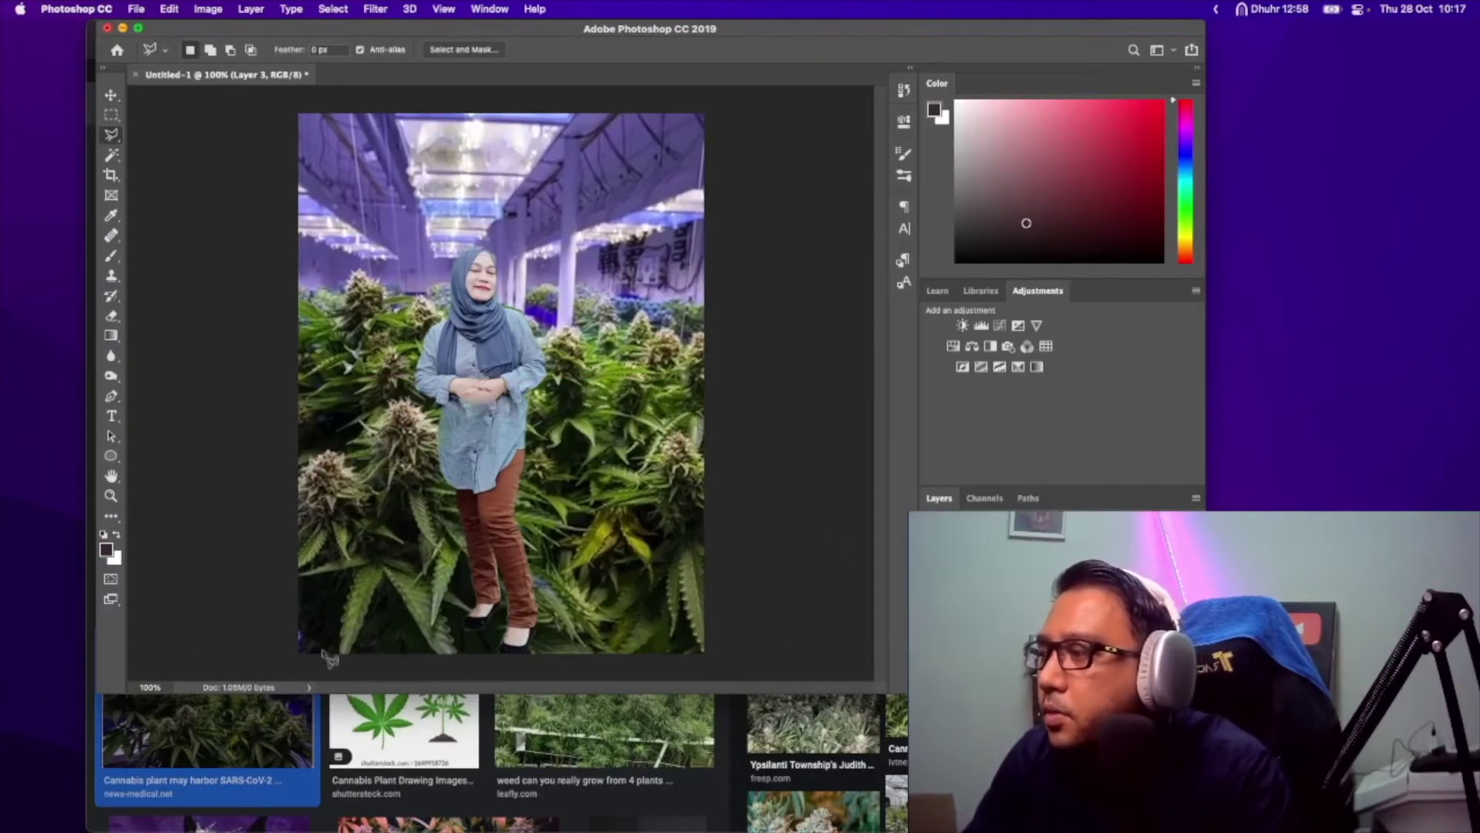
pyautogui.click(267, 710)
pyautogui.scroll(3, 300, 612)
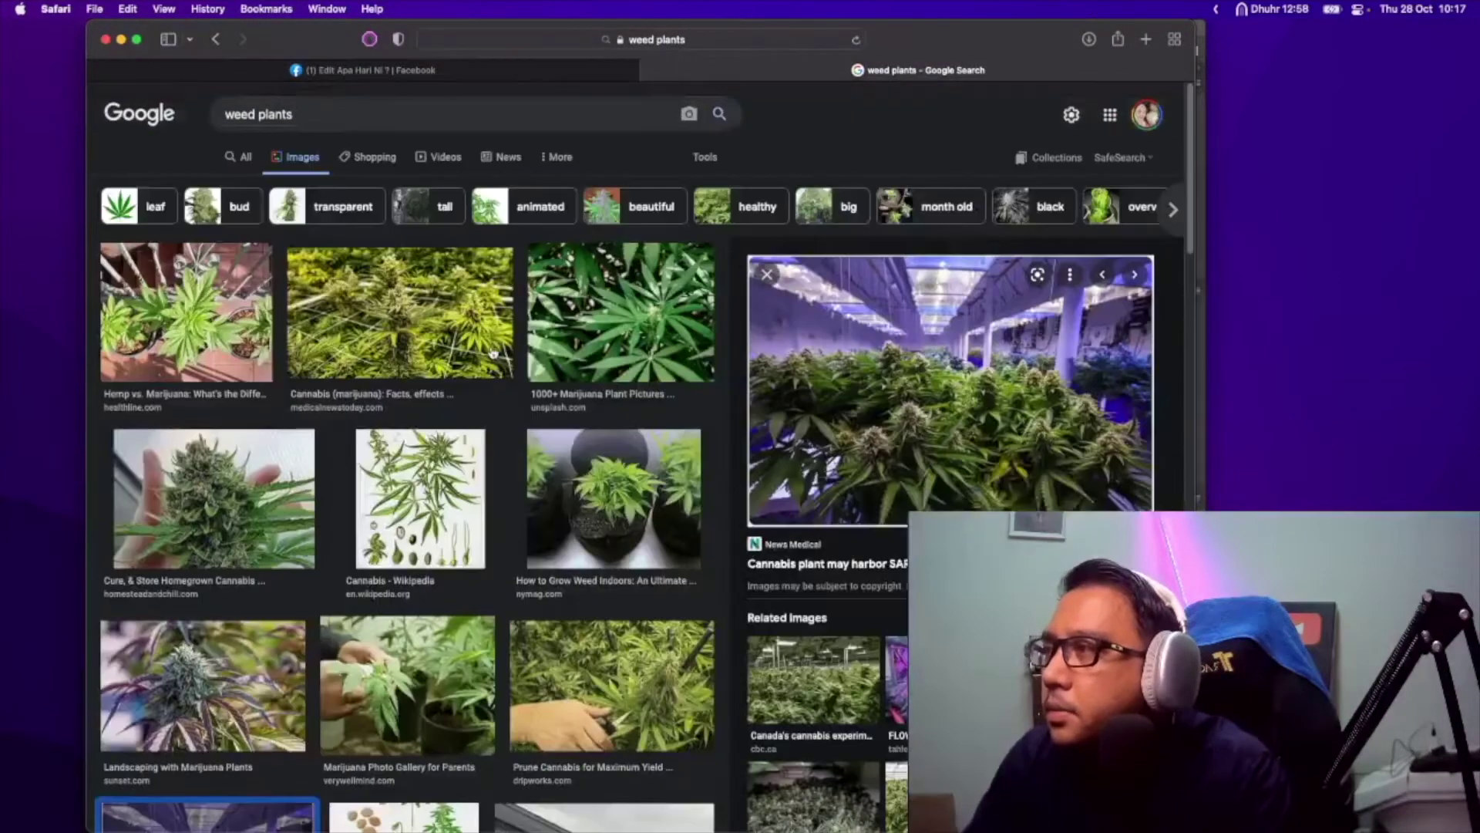
pyautogui.click(1205, 473)
# - Outline the large cannabis bud and its leaves near the woman's waist with the Polygonal Lasso and copy it to a new layer over her
pyautogui.click(404, 483)
pyautogui.click(438, 550)
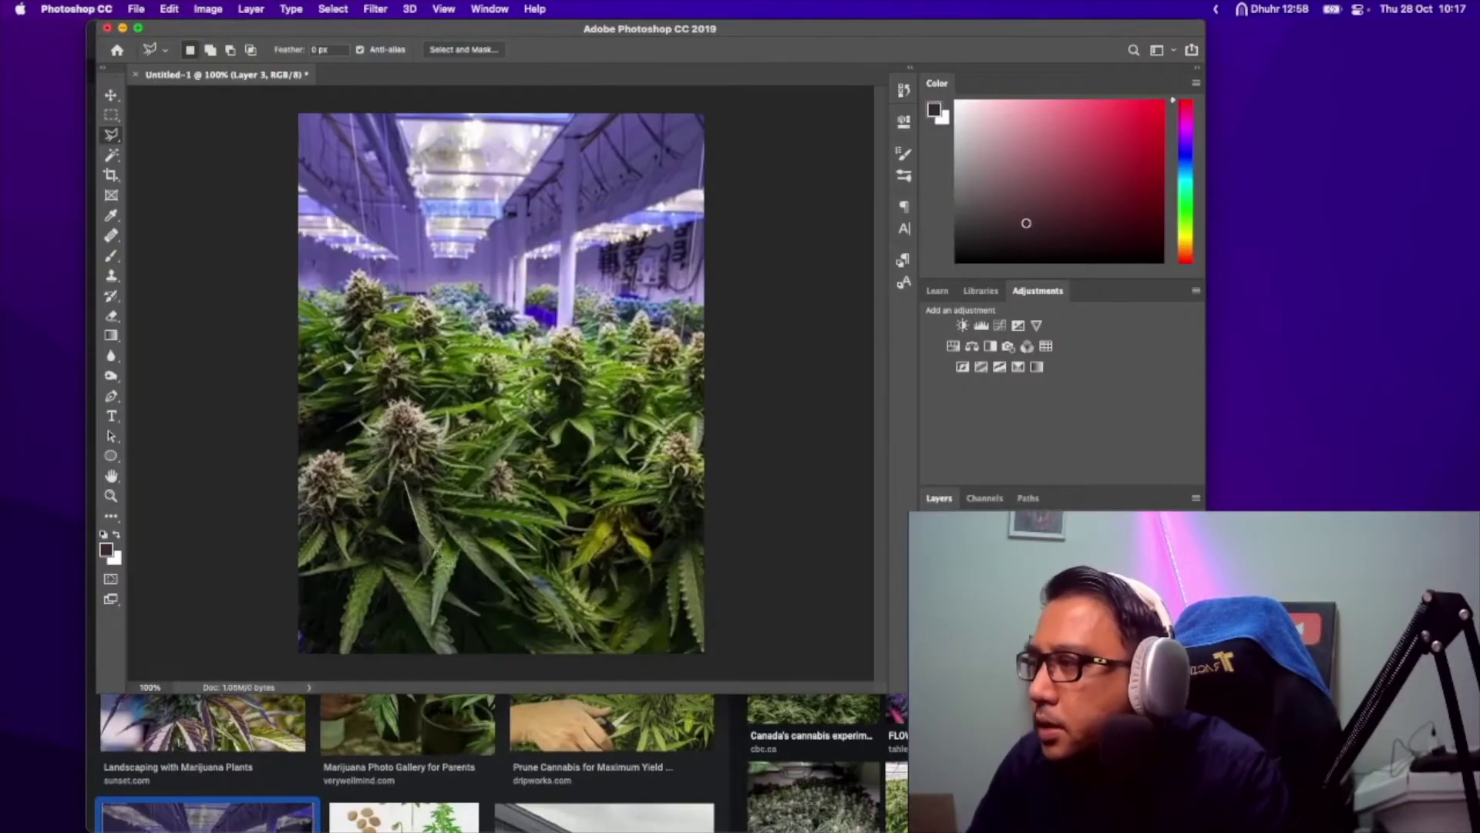
pyautogui.click(424, 491)
pyautogui.click(482, 496)
pyautogui.click(443, 466)
pyautogui.click(483, 467)
pyautogui.click(490, 447)
pyautogui.click(405, 484)
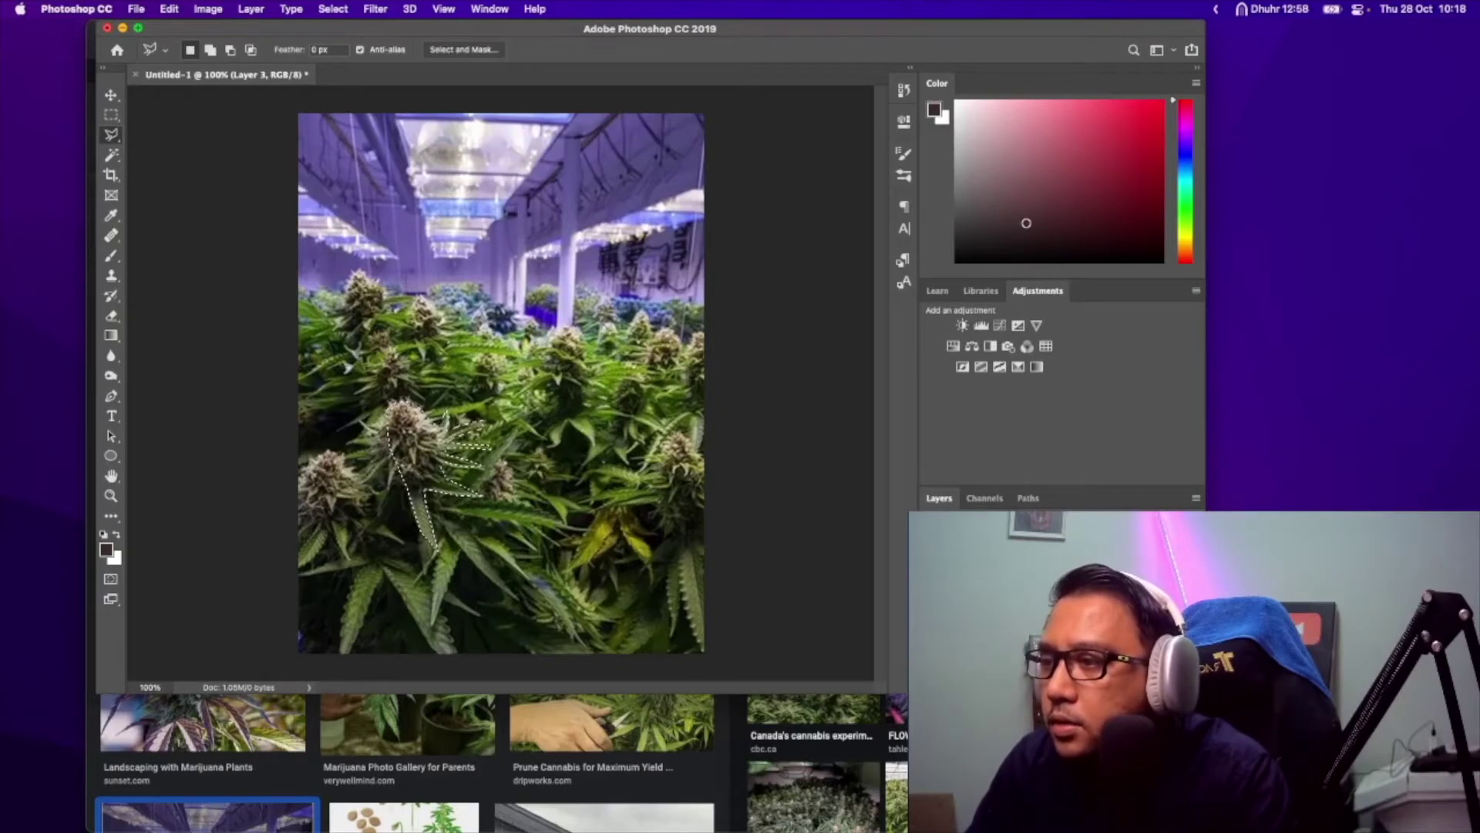
pyautogui.click(931, 583)
pyautogui.click(995, 583)
pyautogui.hotkey('ctrl', 'j')
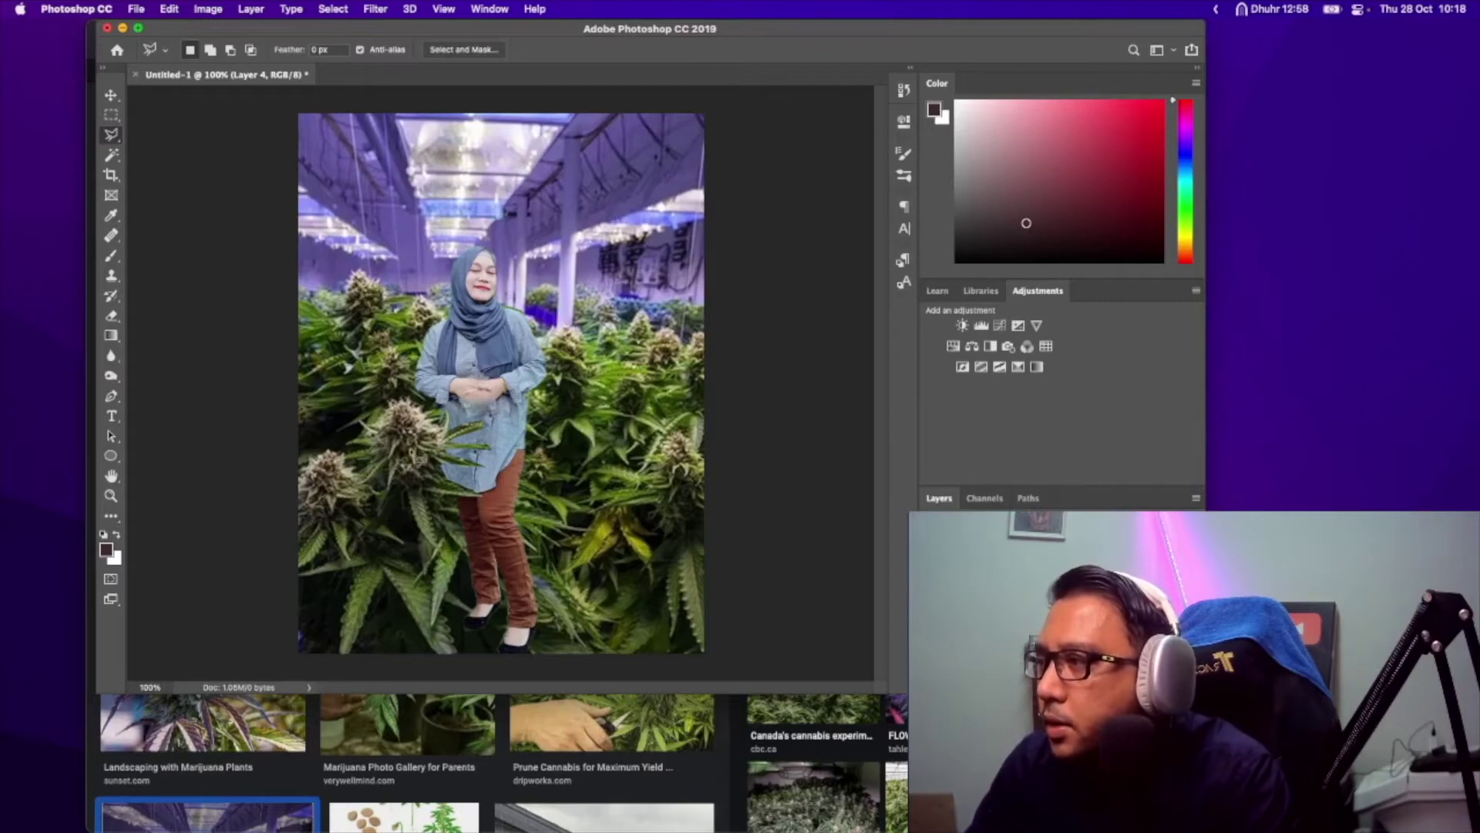
# - Scale the copied bud to about 128%, tilt it slightly counterclockwise and place it in front of the woman's shirt and hands
pyautogui.hotkey('ctrl', 't')
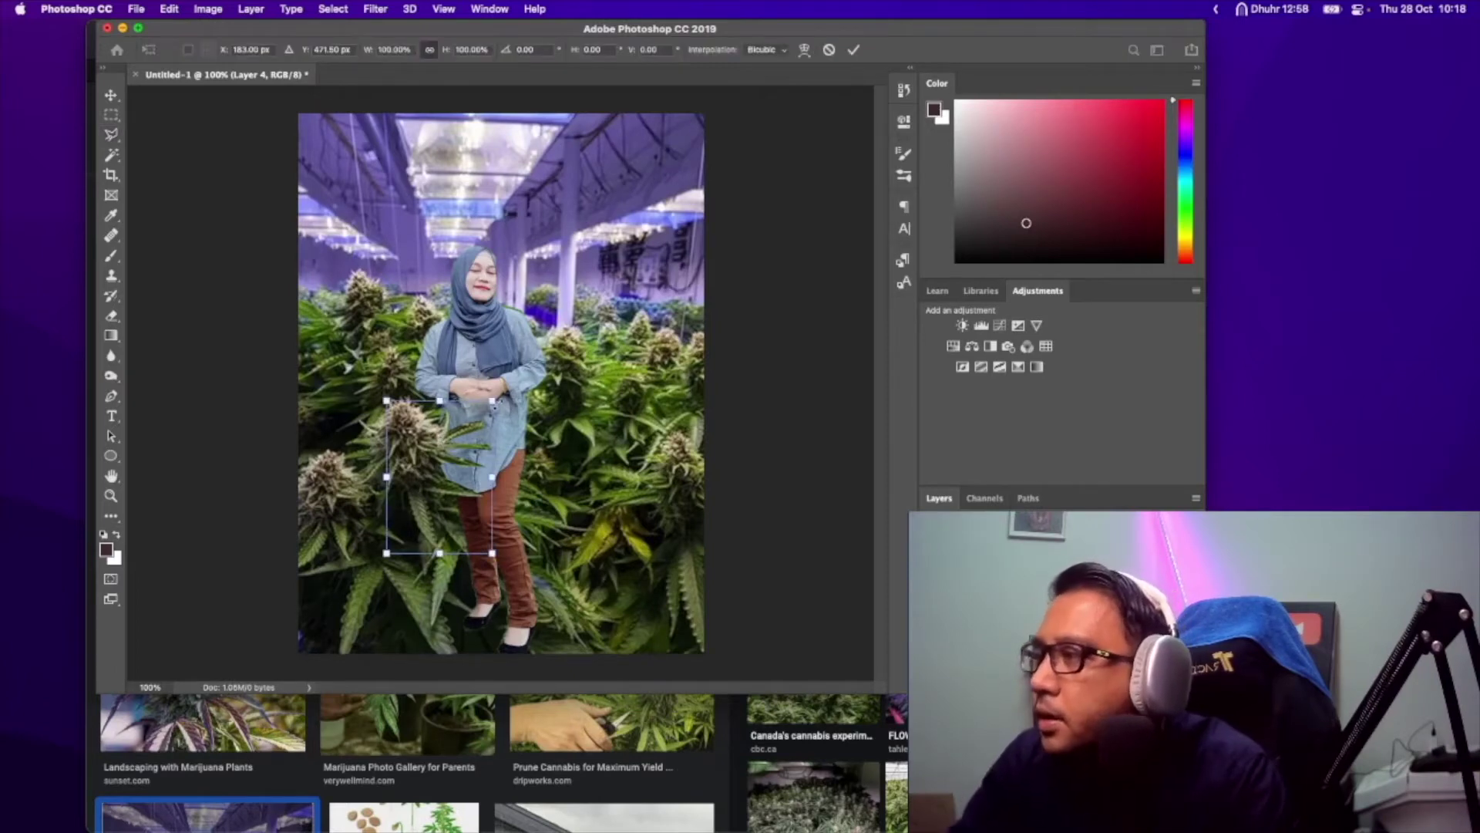
pyautogui.moveTo(497, 397); pyautogui.dragTo(521, 357)
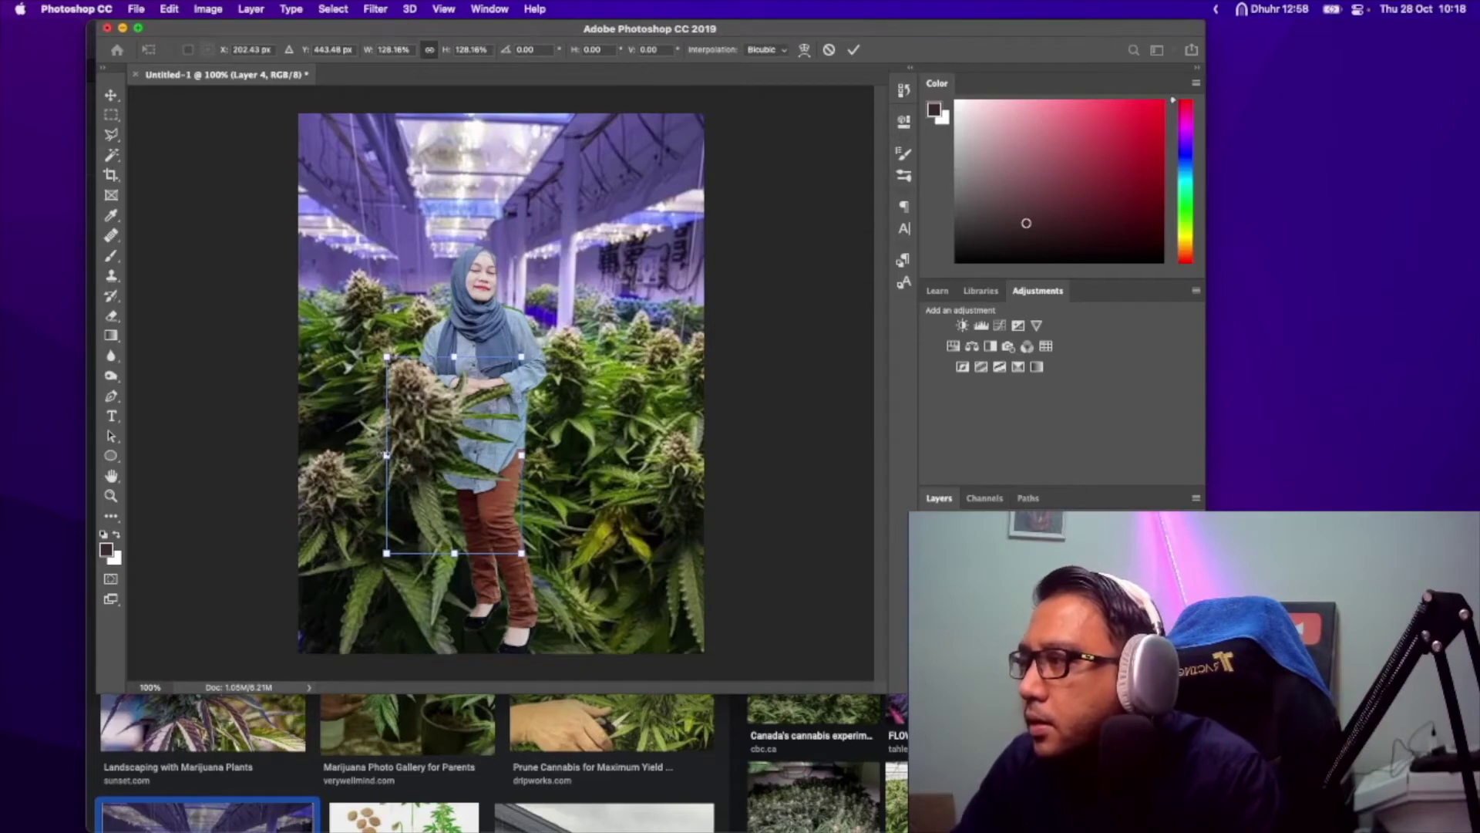
pyautogui.moveTo(370, 344); pyautogui.dragTo(361, 374)
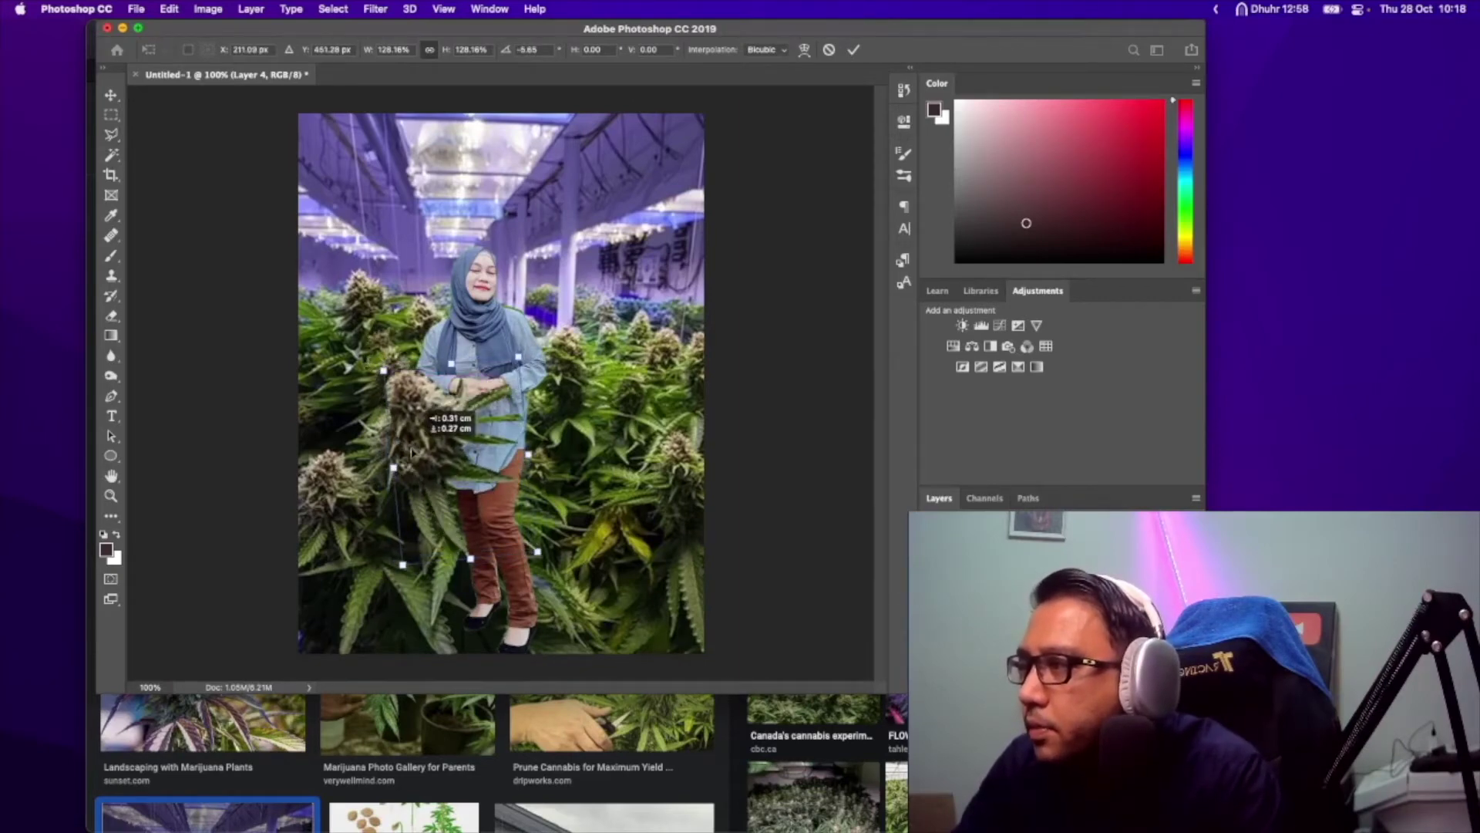
pyautogui.press('Return')
pyautogui.press('l')
pyautogui.press('r')
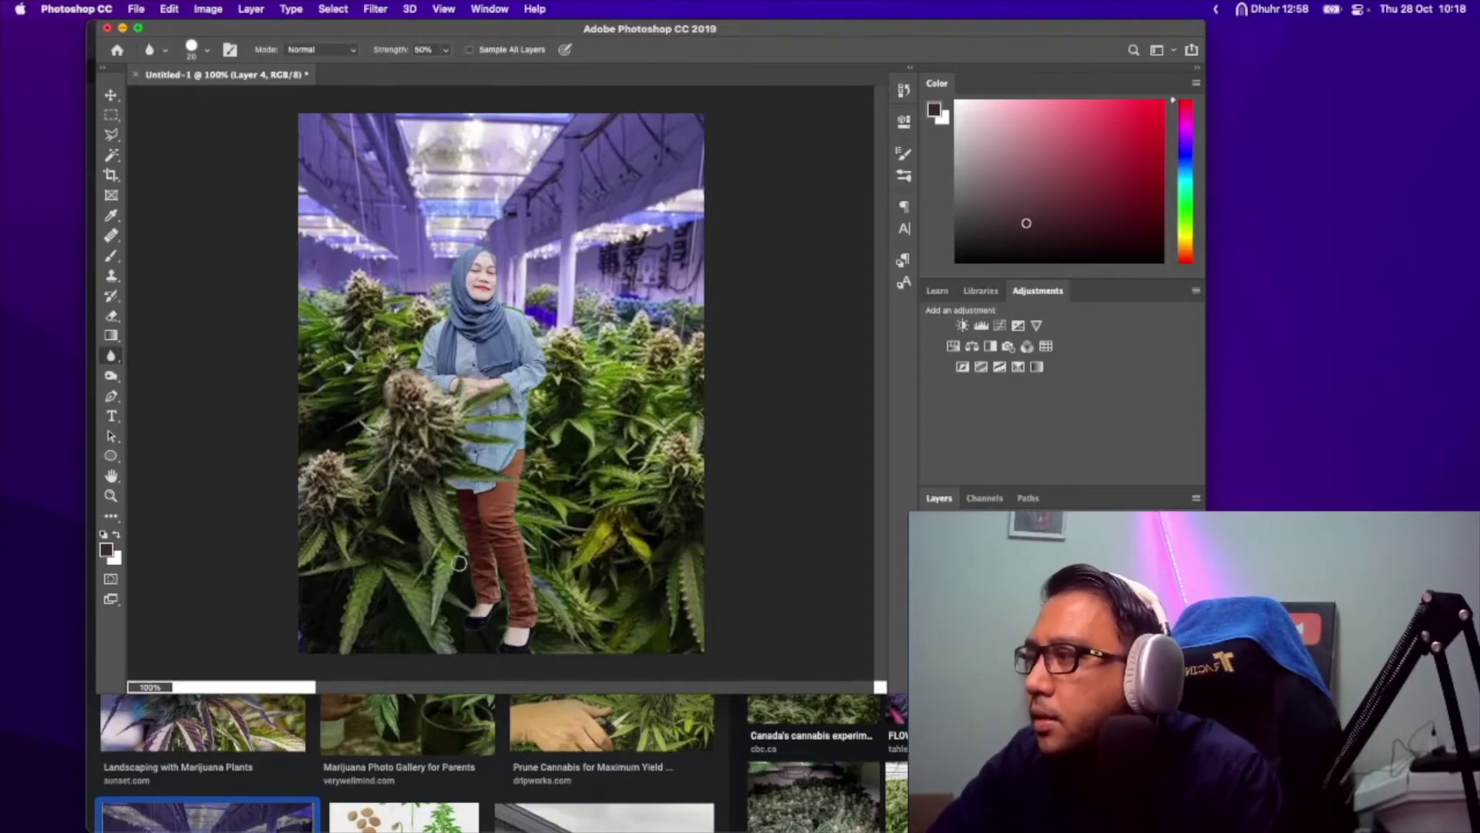
# - Apply Brightness/Contrast to the woman's layer with slightly reduced brightness
pyautogui.click(963, 609)
pyautogui.click(207, 8)
pyautogui.moveTo(231, 49)
pyautogui.click(432, 55)
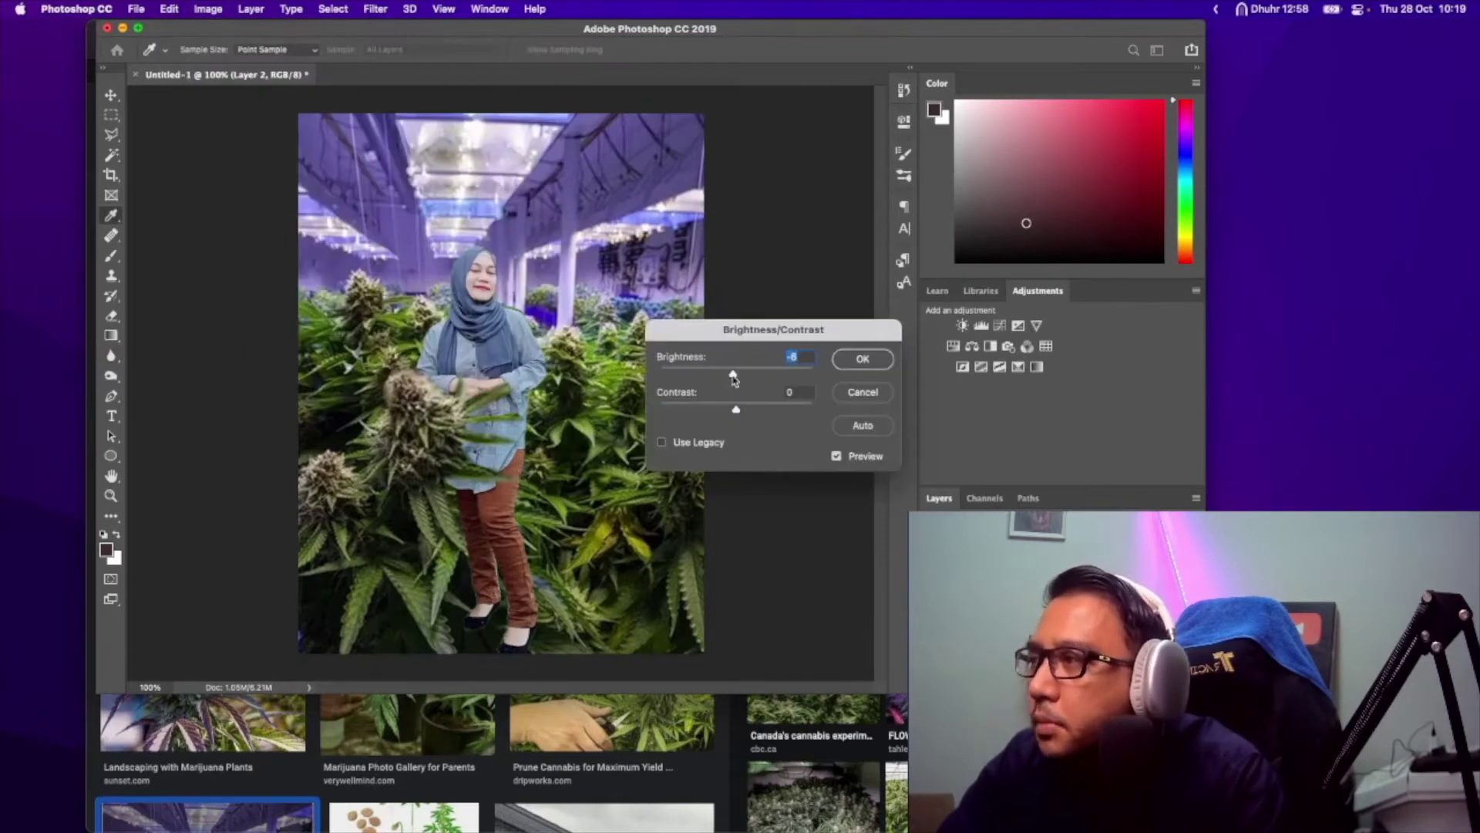
pyautogui.click(792, 391)
pyautogui.click(866, 357)
# - Add an Inner Glow to the woman's layer at 24% opacity in the blue #728fed sampled from the greenhouse ceiling, with a reduced size
pyautogui.click(334, 8)
pyautogui.moveTo(250, 8)
pyautogui.moveTo(347, 157)
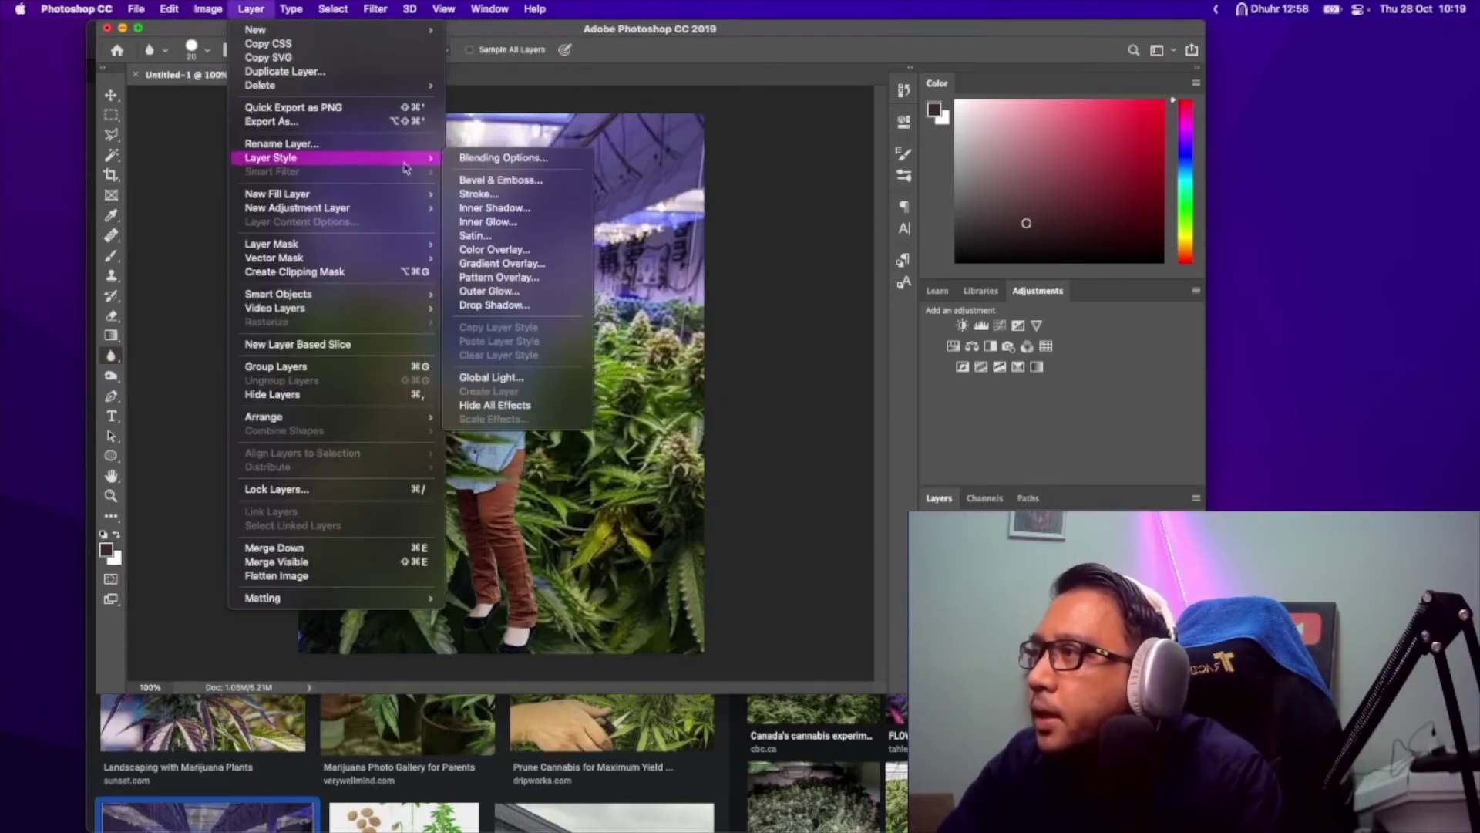
pyautogui.click(488, 222)
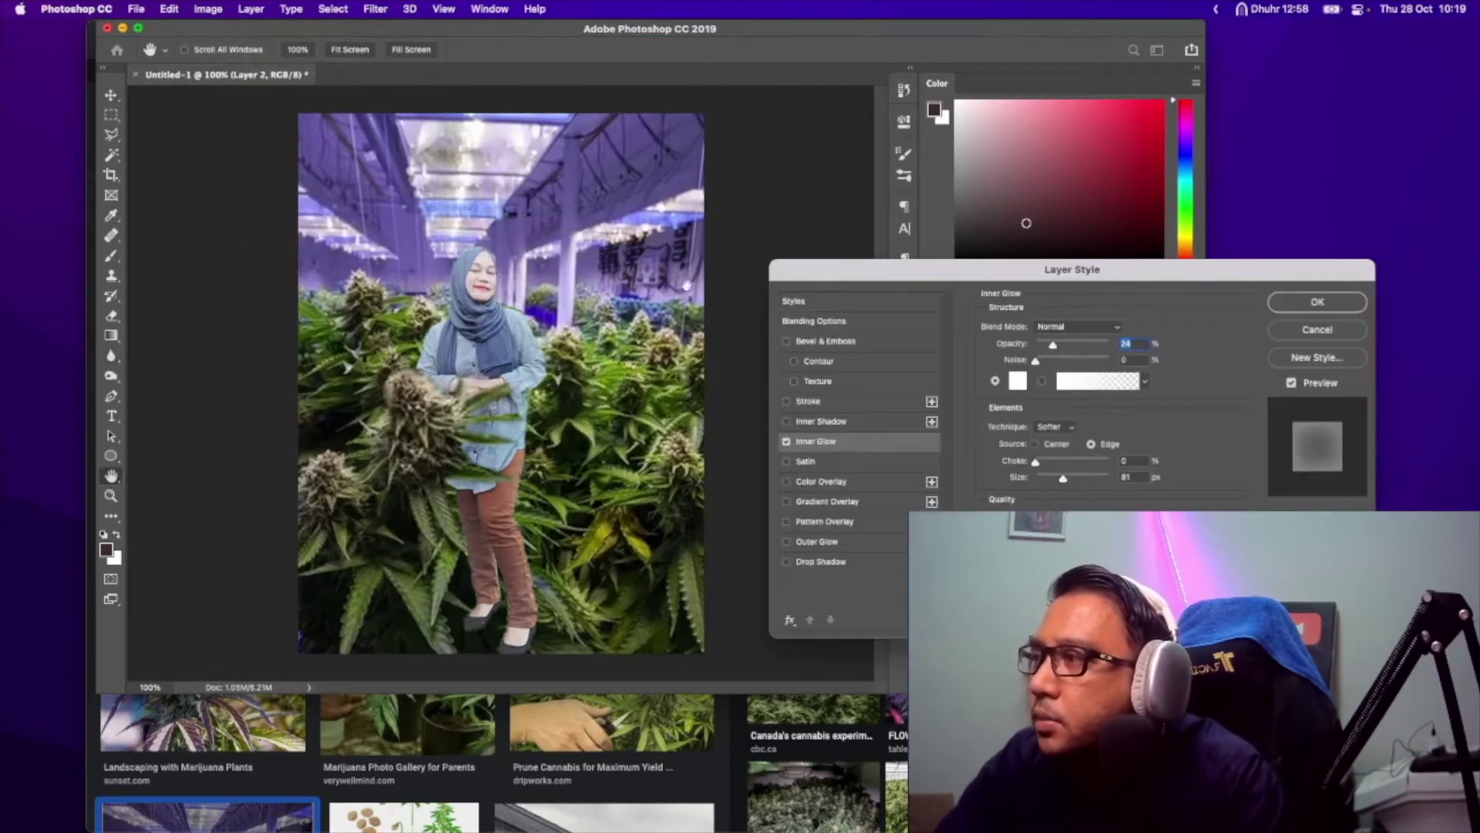
pyautogui.click(1018, 381)
pyautogui.click(478, 205)
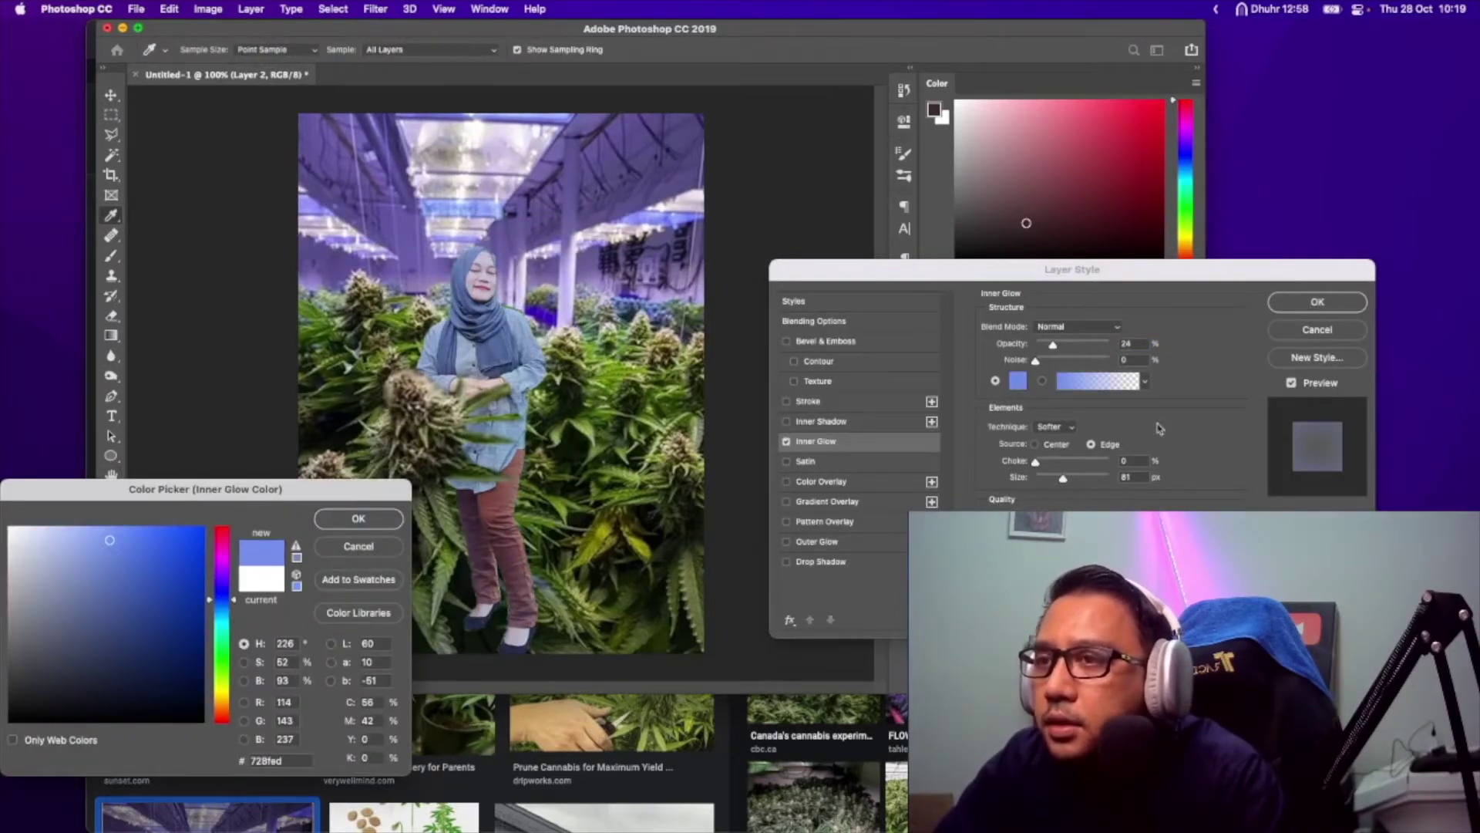
pyautogui.click(329, 527)
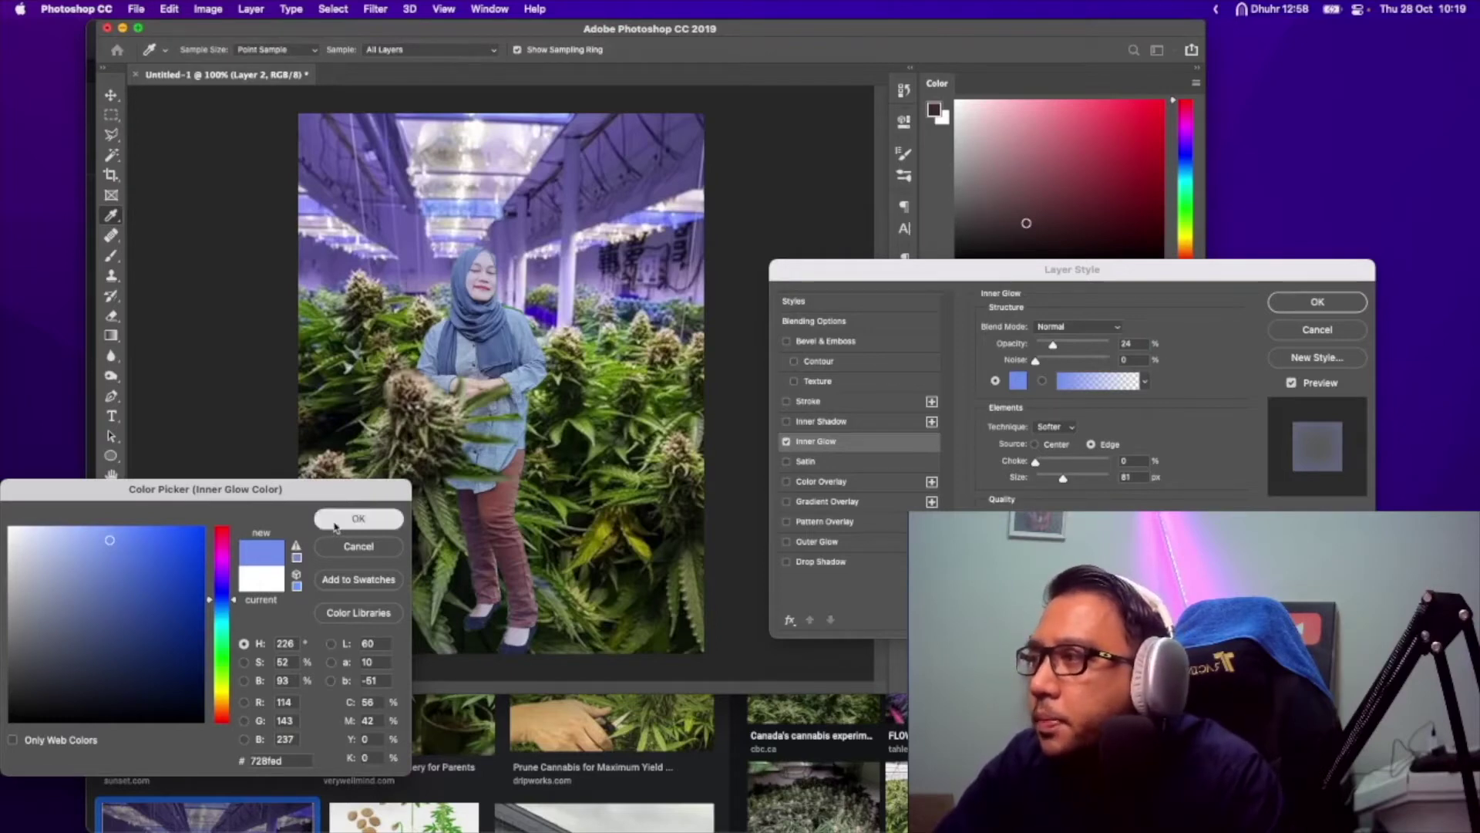
pyautogui.moveTo(1065, 483); pyautogui.dragTo(1052, 481)
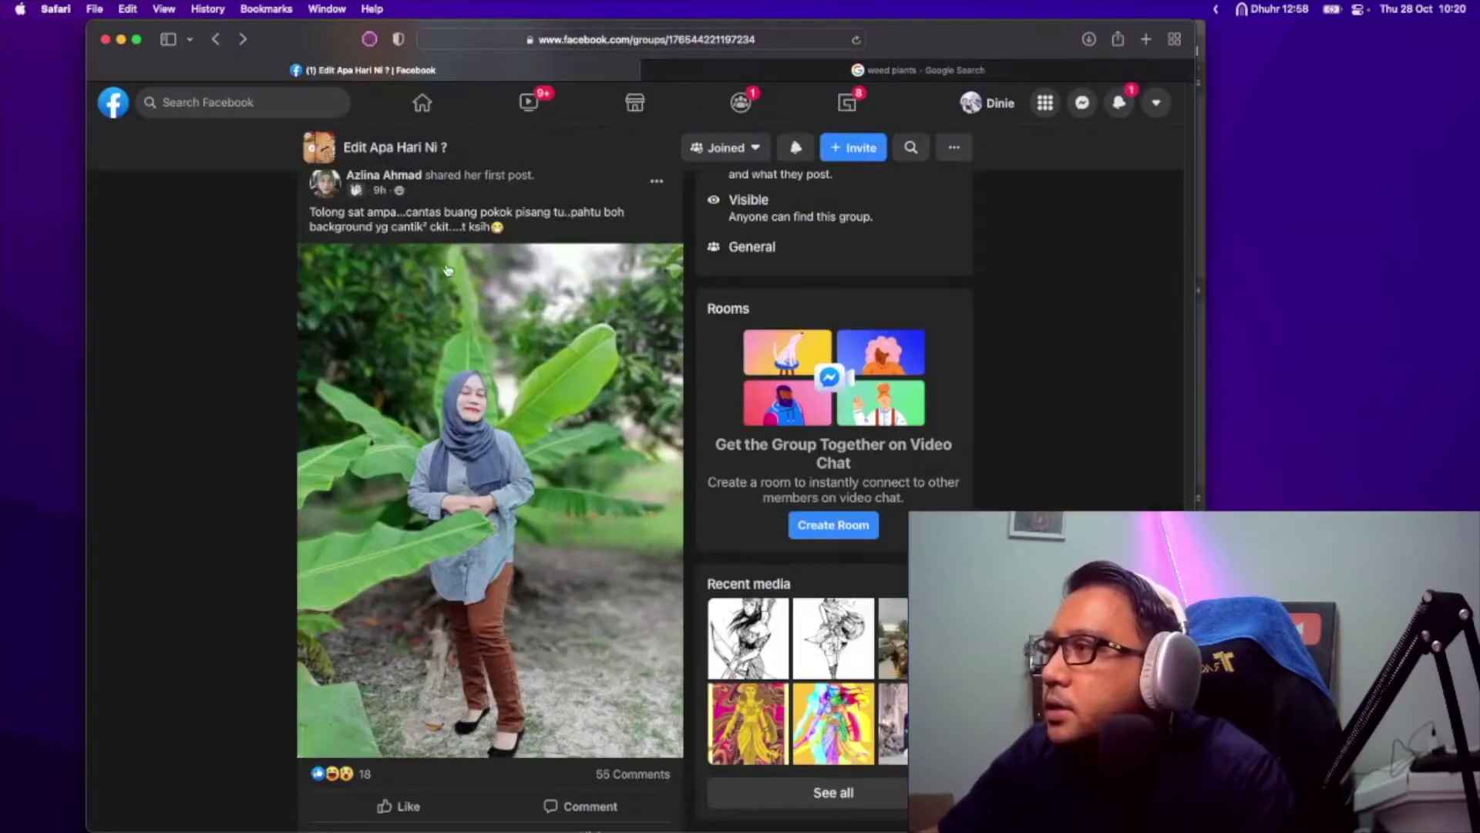
# - Post weedfarm.png as a photo comment on the group post asking to remove the banana plant
pyautogui.scroll(-5, 478, 285)
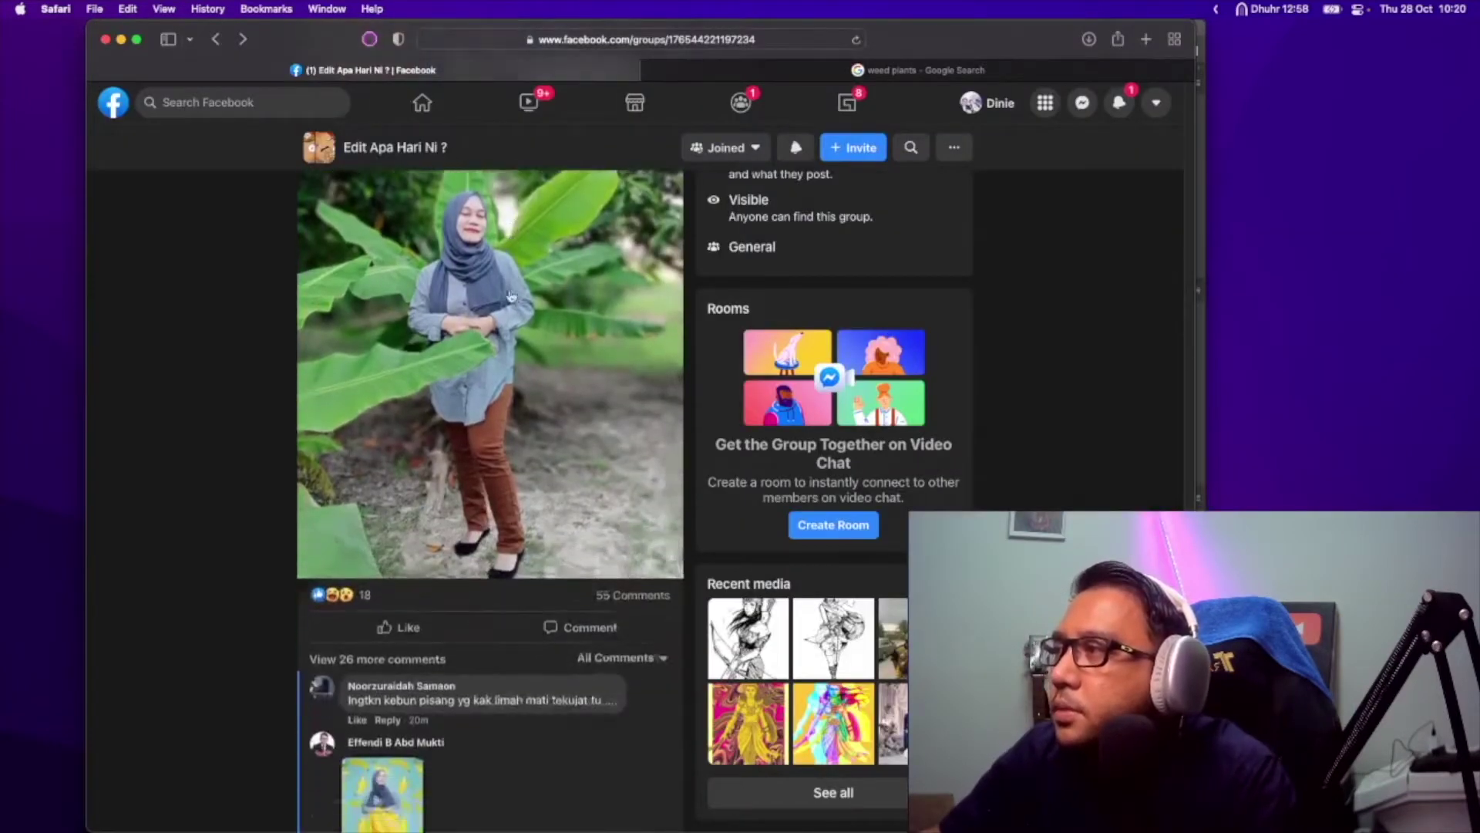
pyautogui.scroll(-2, 511, 296)
pyautogui.click(570, 563)
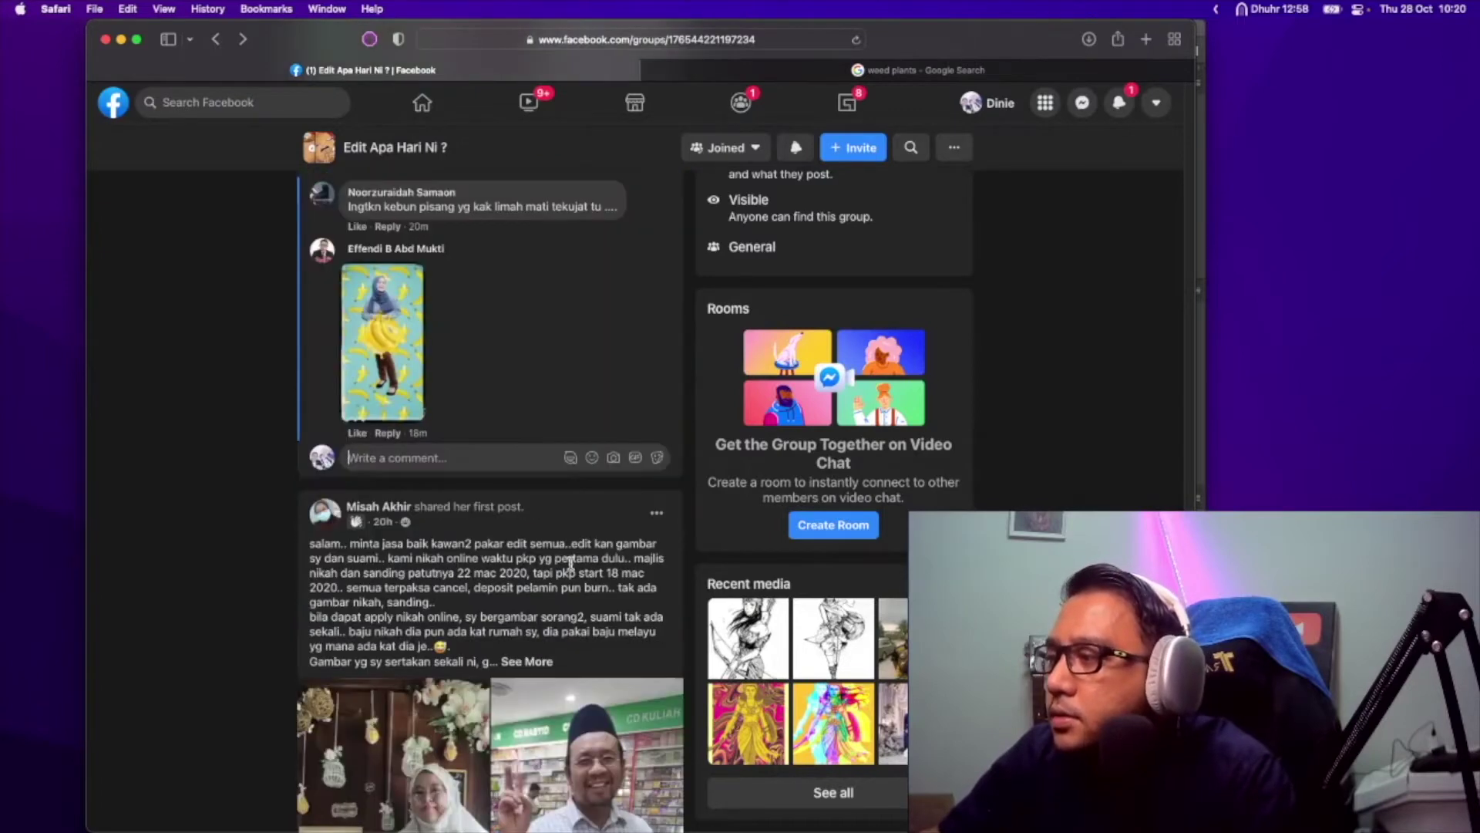
pyautogui.click(614, 458)
pyautogui.click(601, 363)
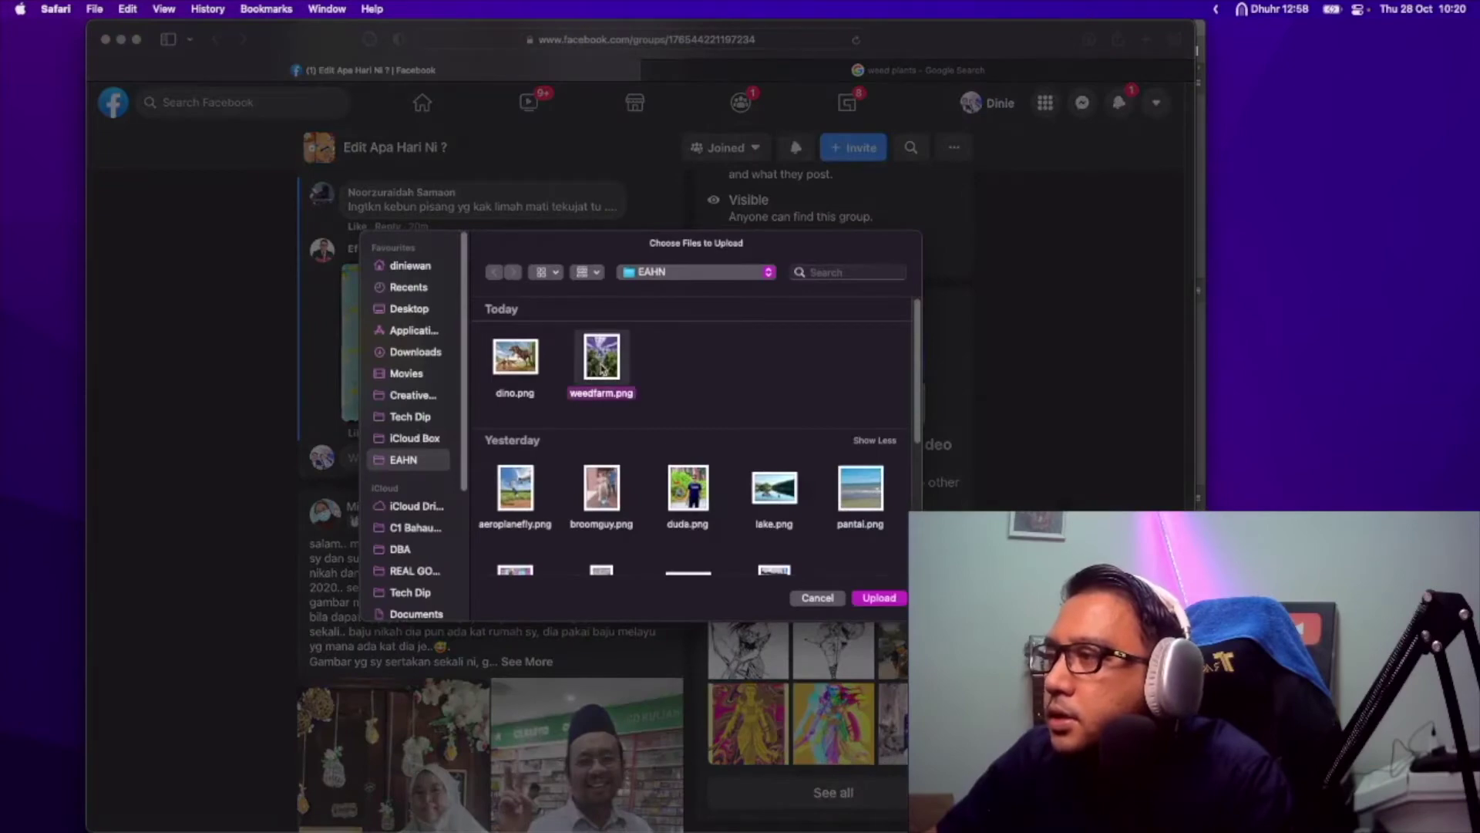
pyautogui.click(882, 599)
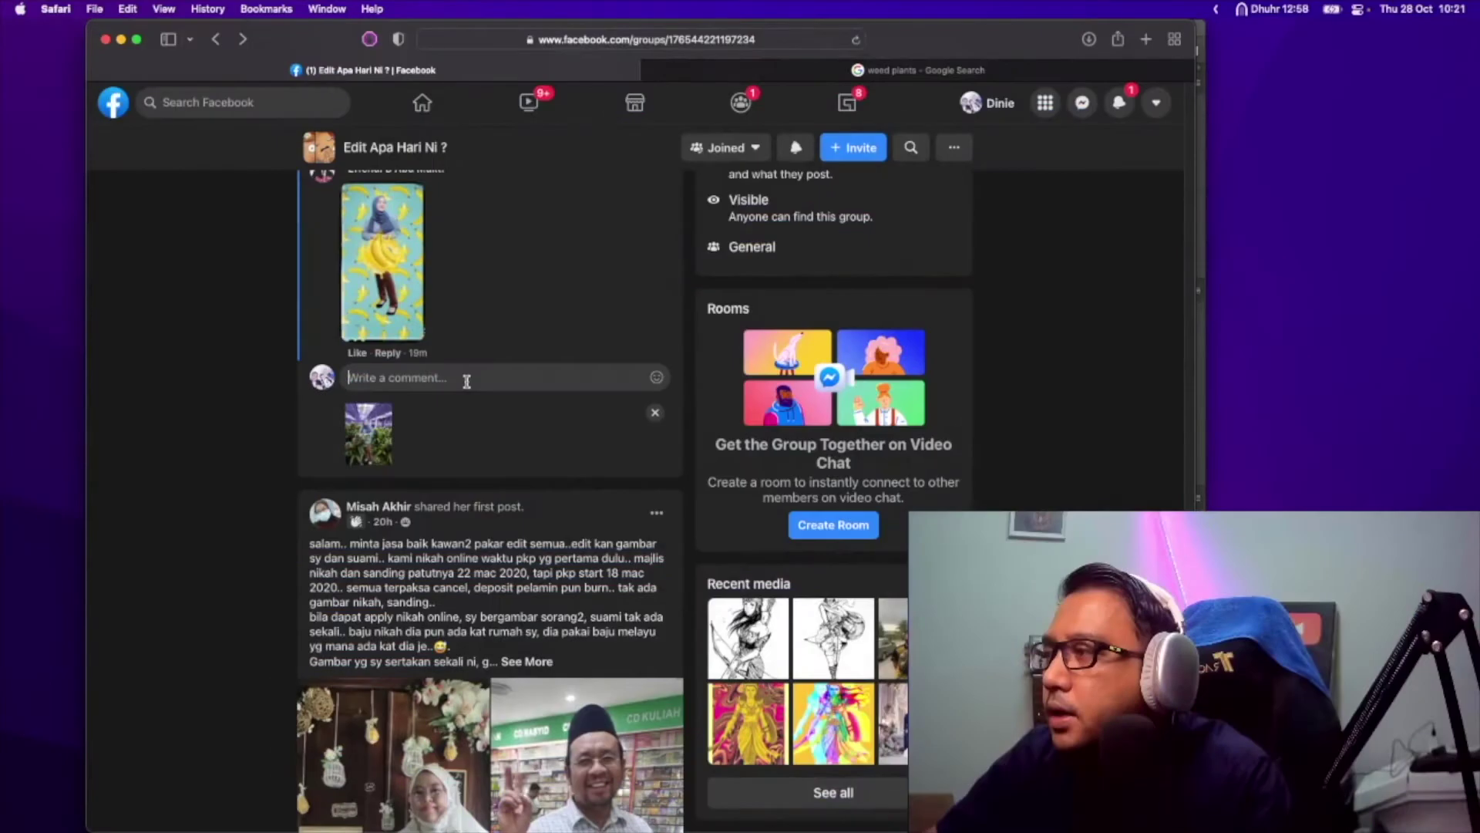
pyautogui.press('Return')
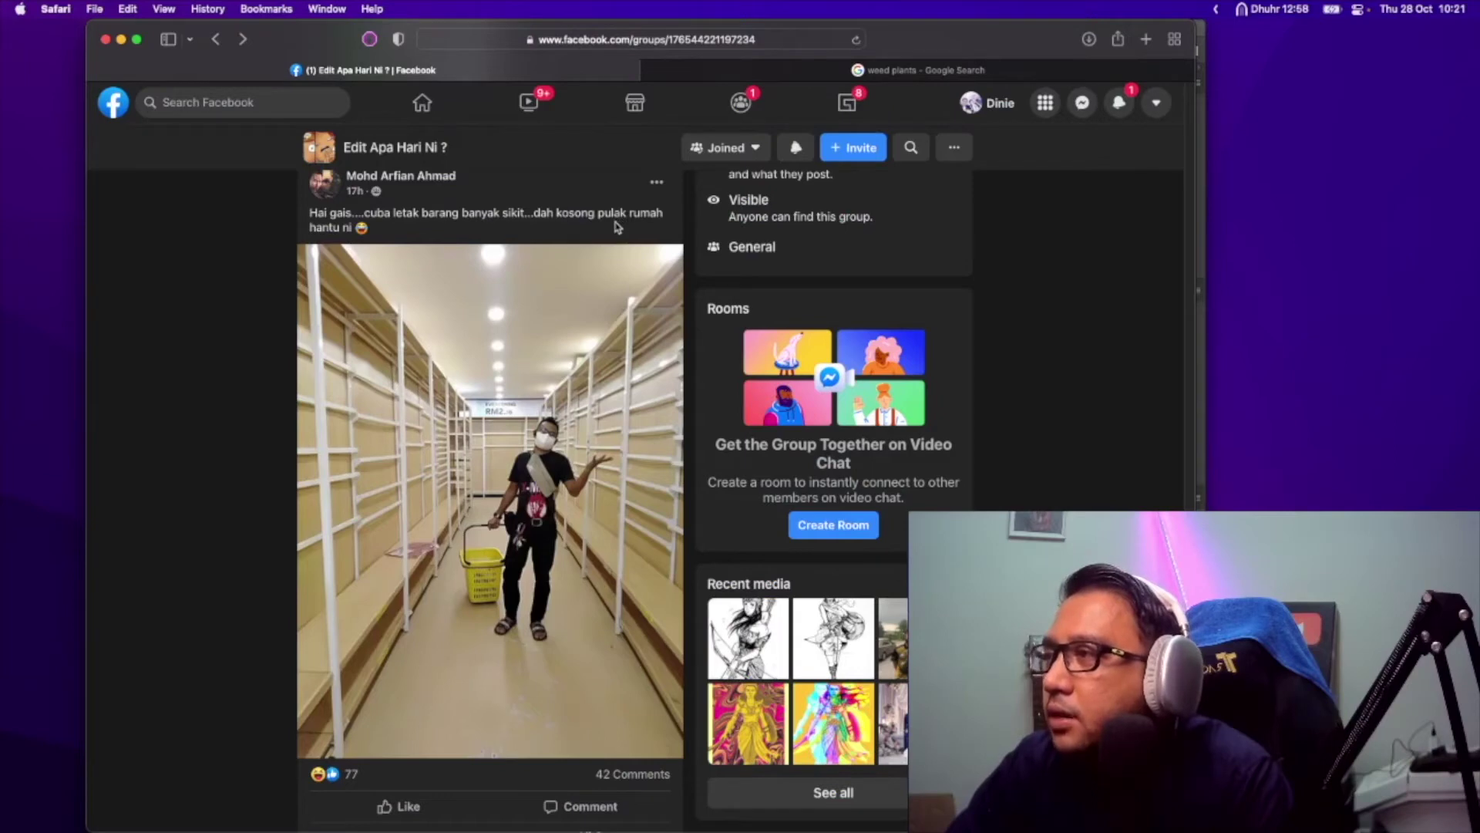
# - Copy the photo of the masked man among empty shelves from the group post asking for more items
pyautogui.scroll(-1, 561, 363)
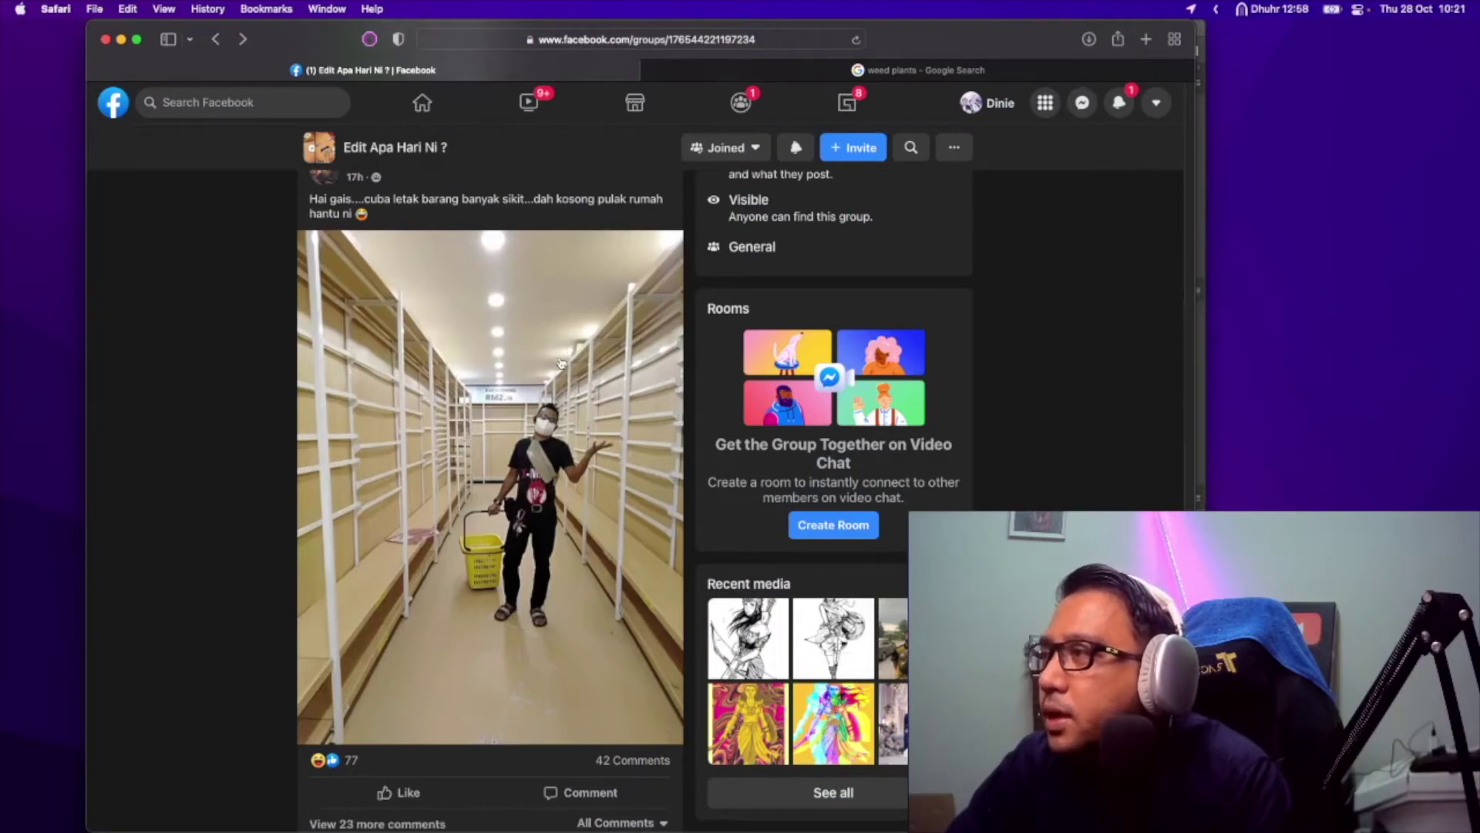
pyautogui.rightClick(524, 431)
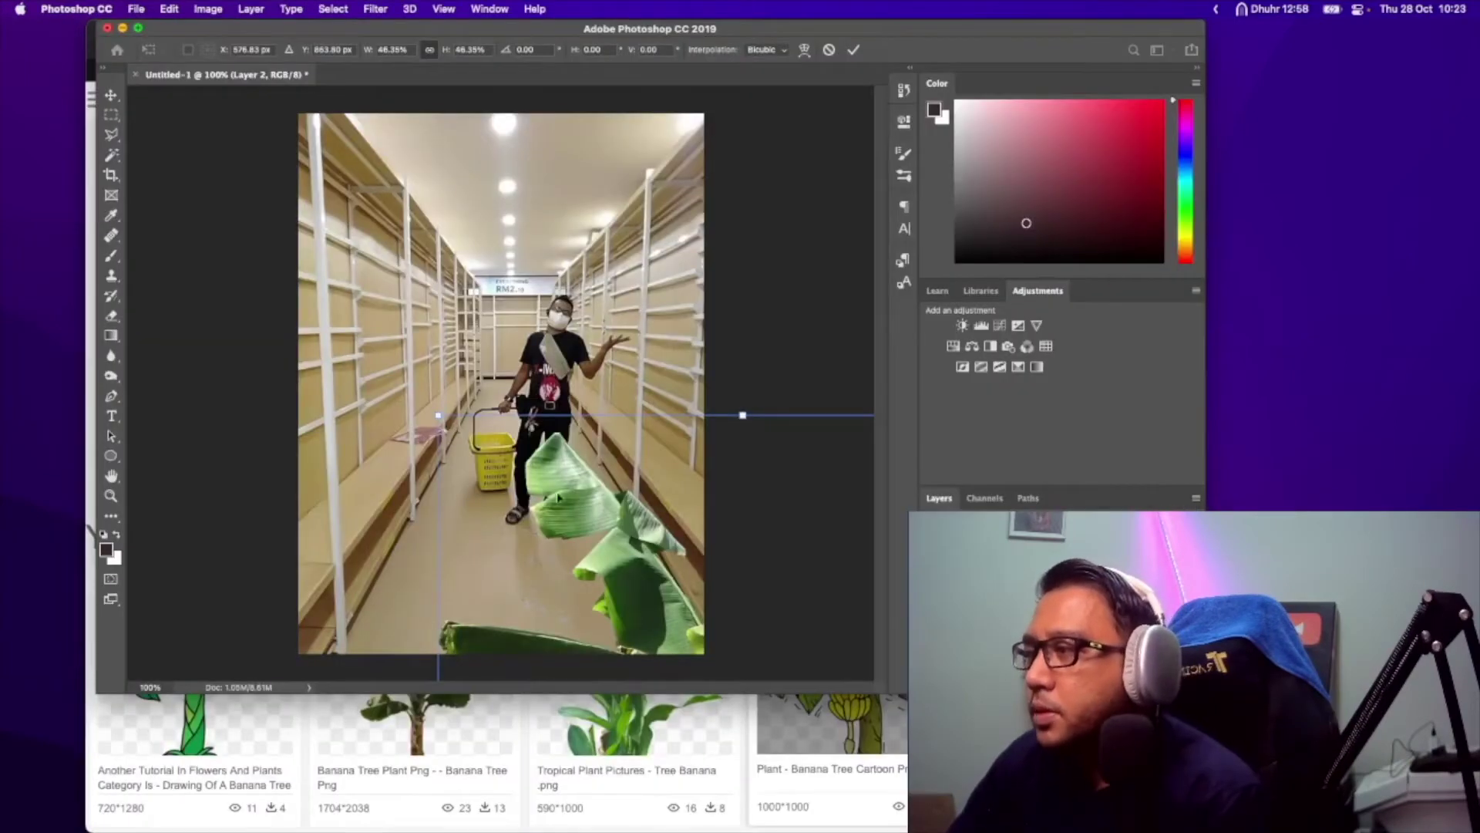
# - Shrink the pasted banana tree and stand it on the aisle floor beside the man with the yellow basket
pyautogui.moveTo(559, 497); pyautogui.dragTo(265, 165)
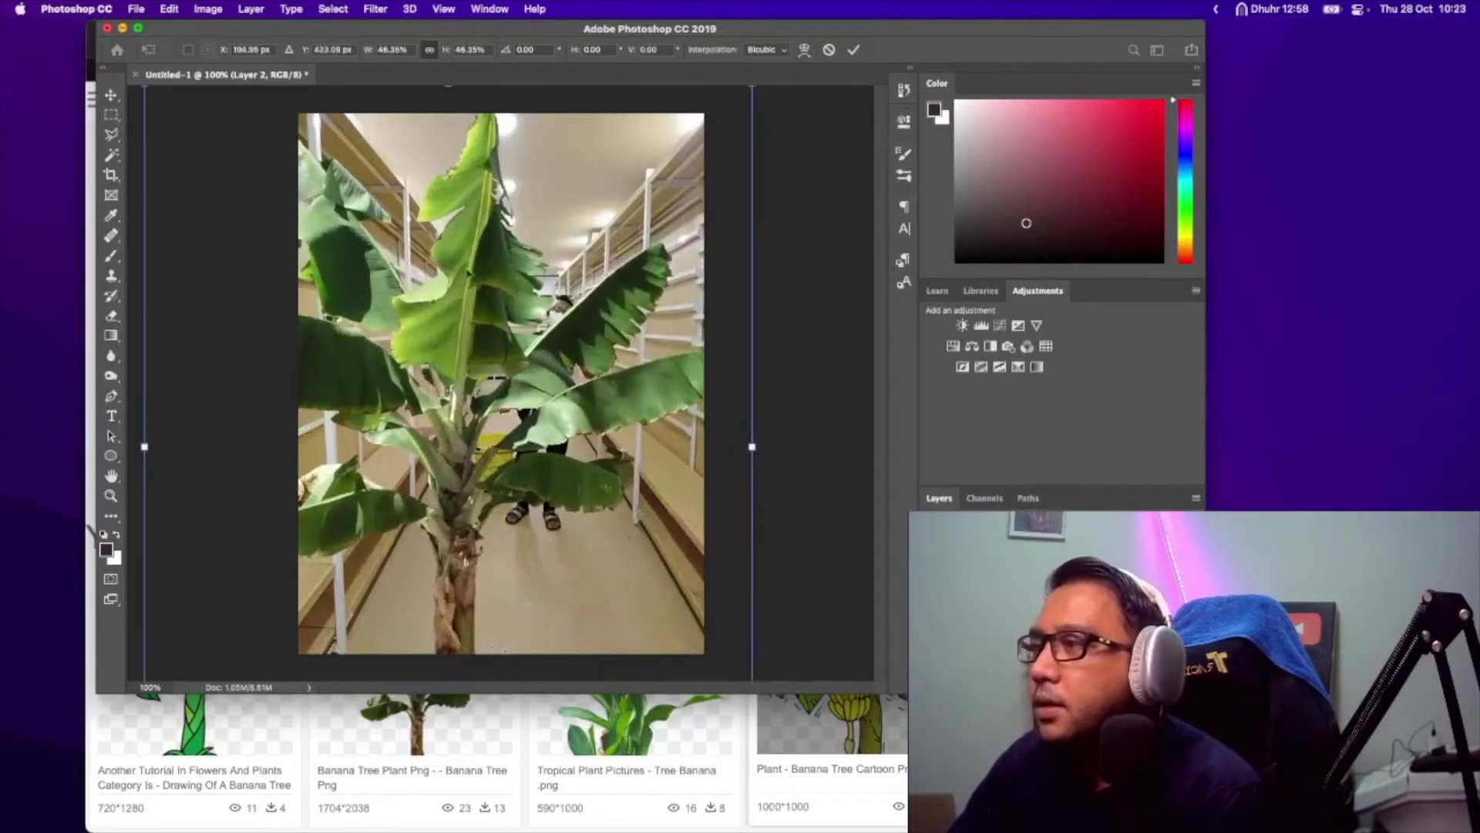
pyautogui.moveTo(467, 273); pyautogui.dragTo(405, 379)
pyautogui.moveTo(693, 193); pyautogui.dragTo(421, 362)
pyautogui.press('Return')
# - Select the empty area around the banana tree with the Magic Wand and expand the selection
pyautogui.click(111, 155)
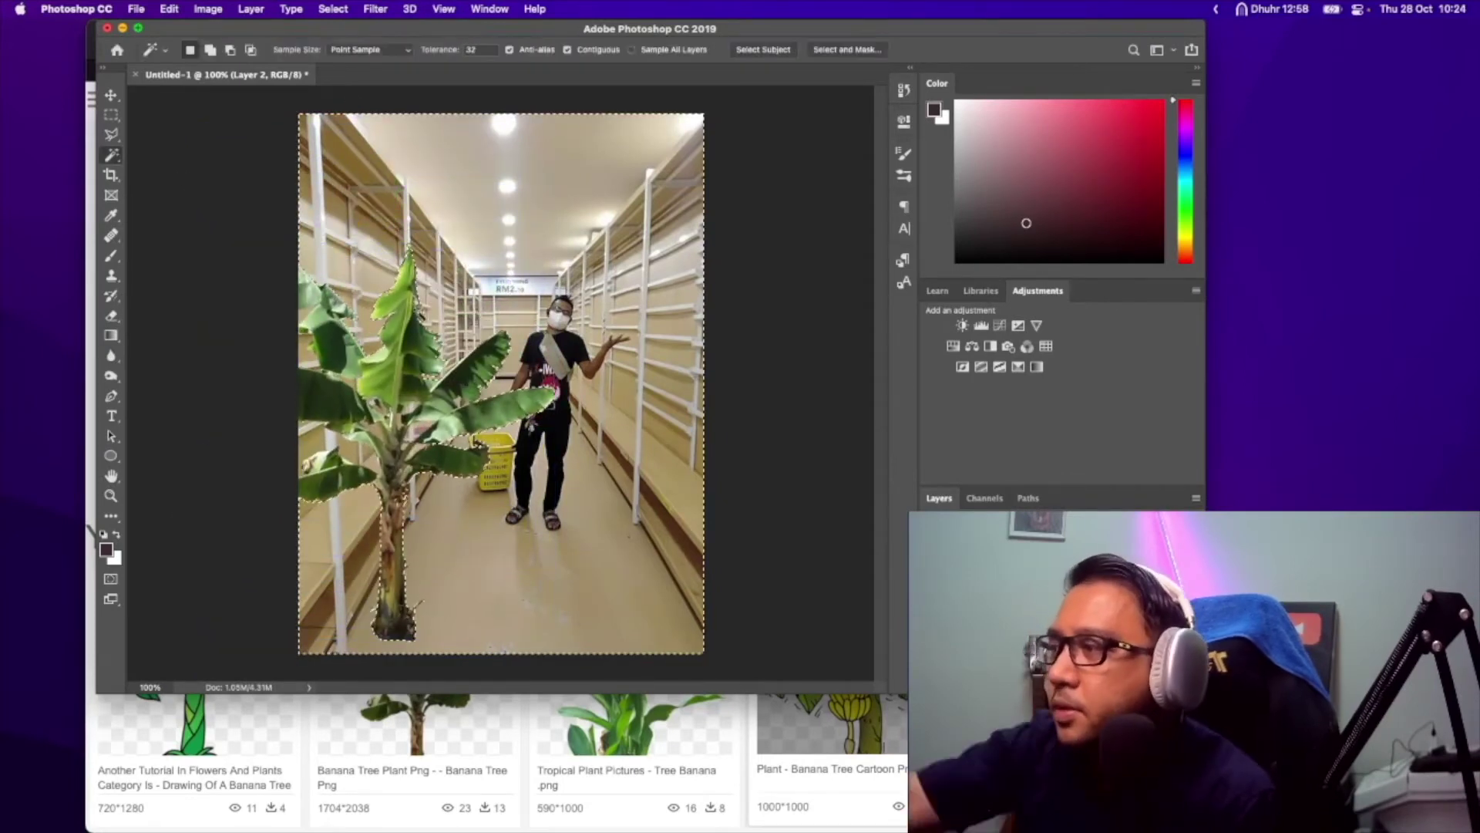
pyautogui.click(348, 391)
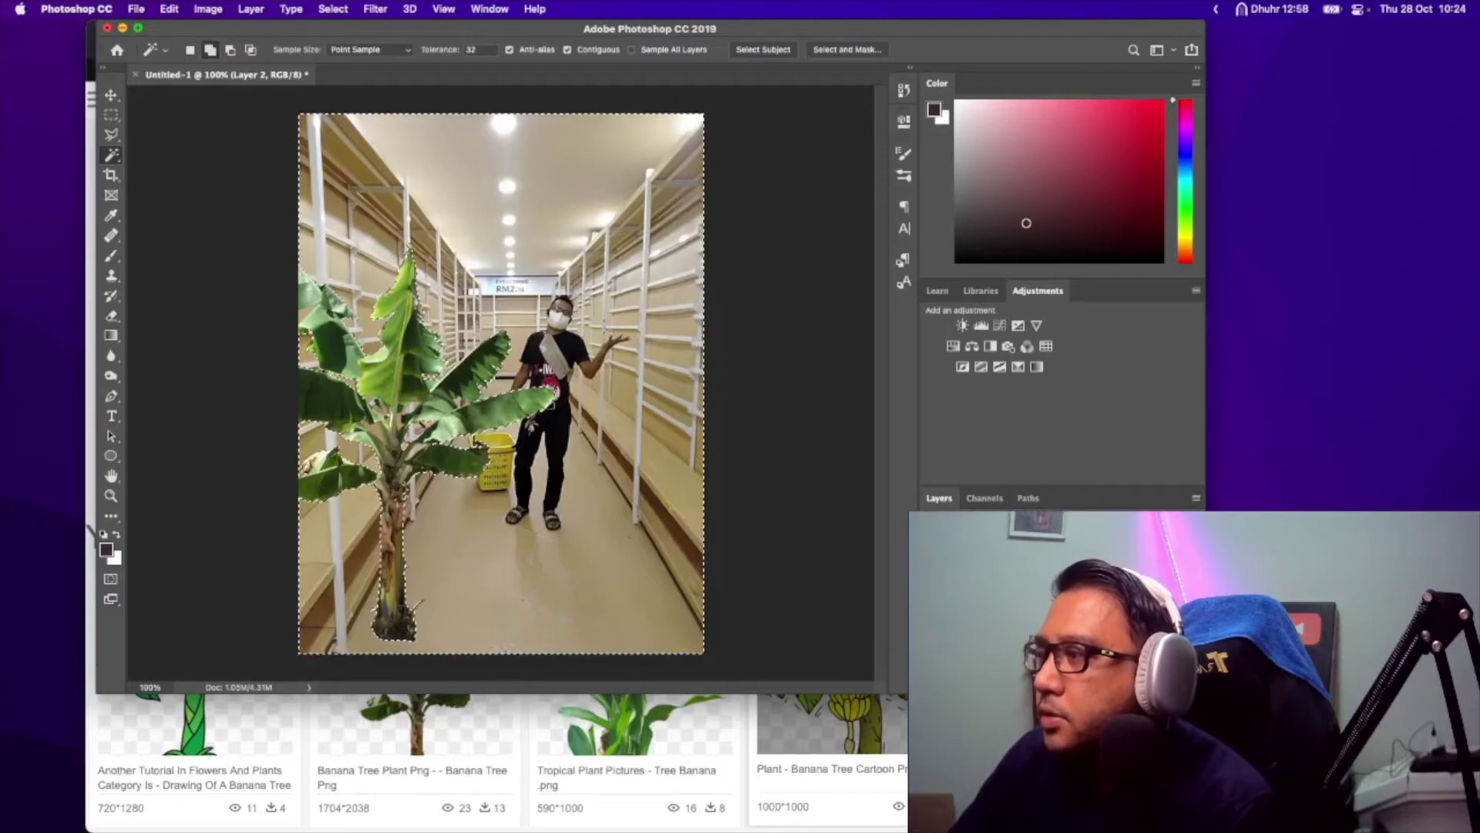
pyautogui.click(190, 50)
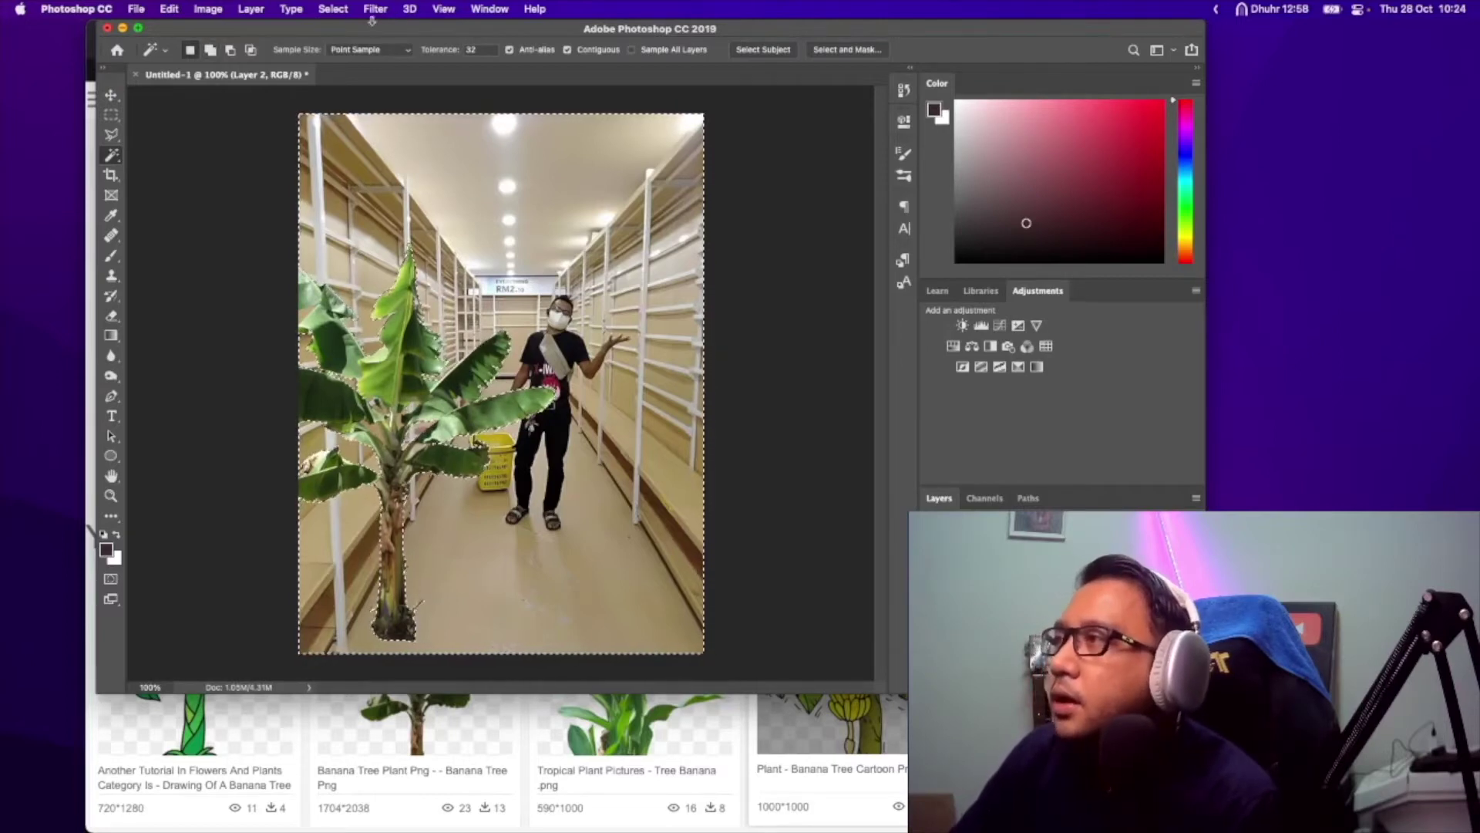
pyautogui.click(336, 9)
pyautogui.moveTo(397, 222)
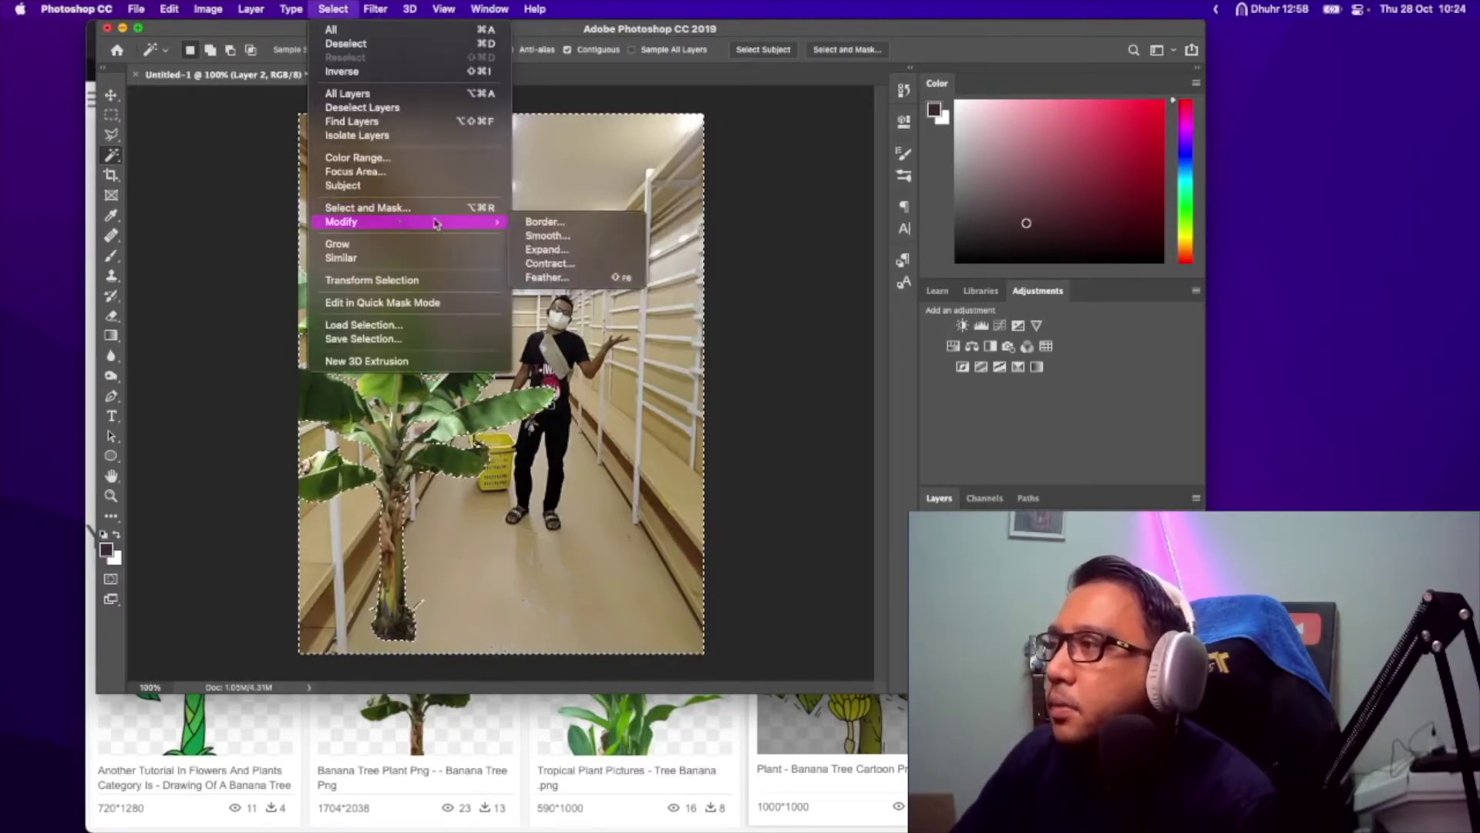
pyautogui.click(542, 248)
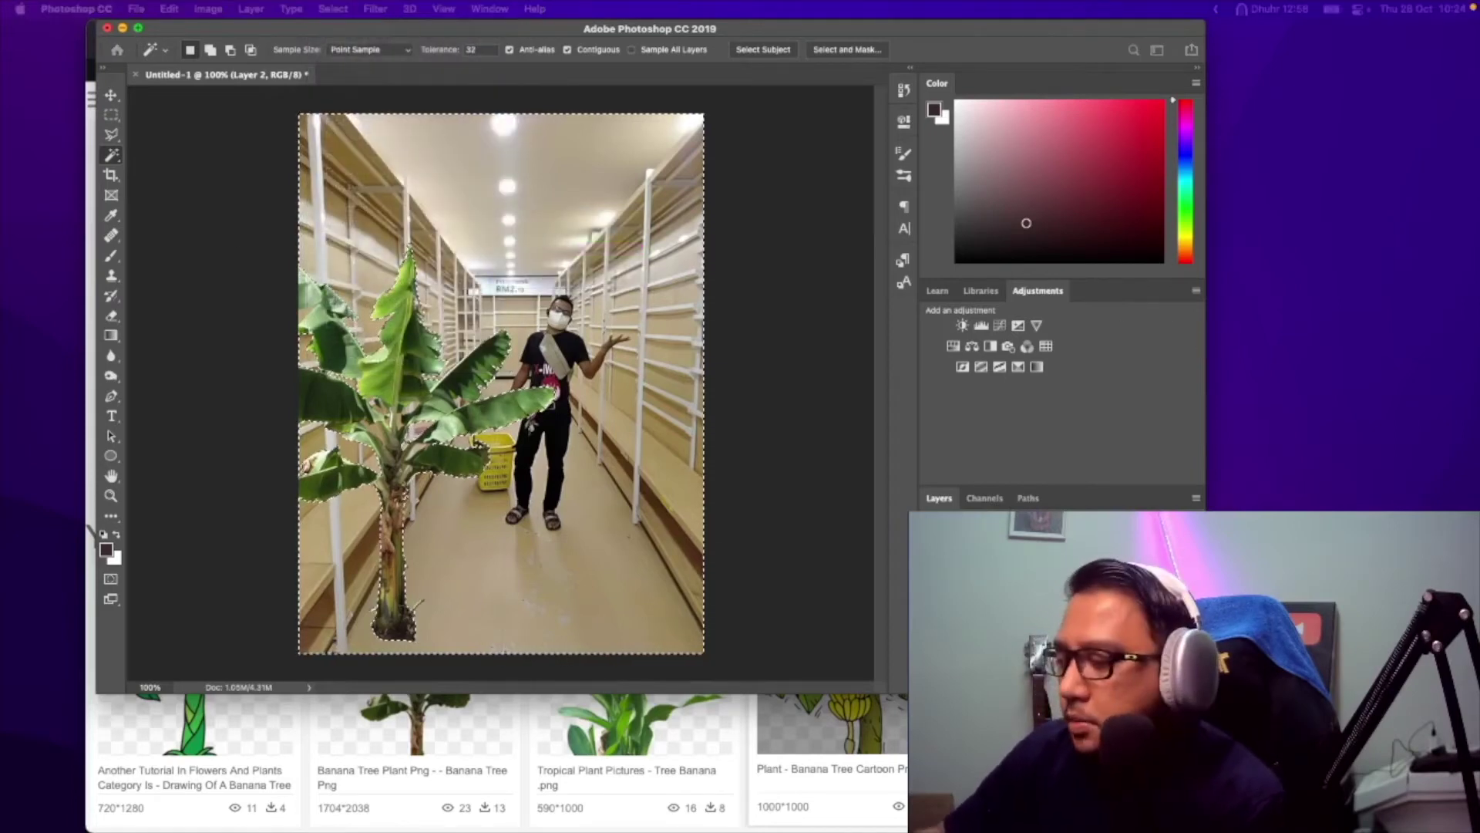
pyautogui.press('Return')
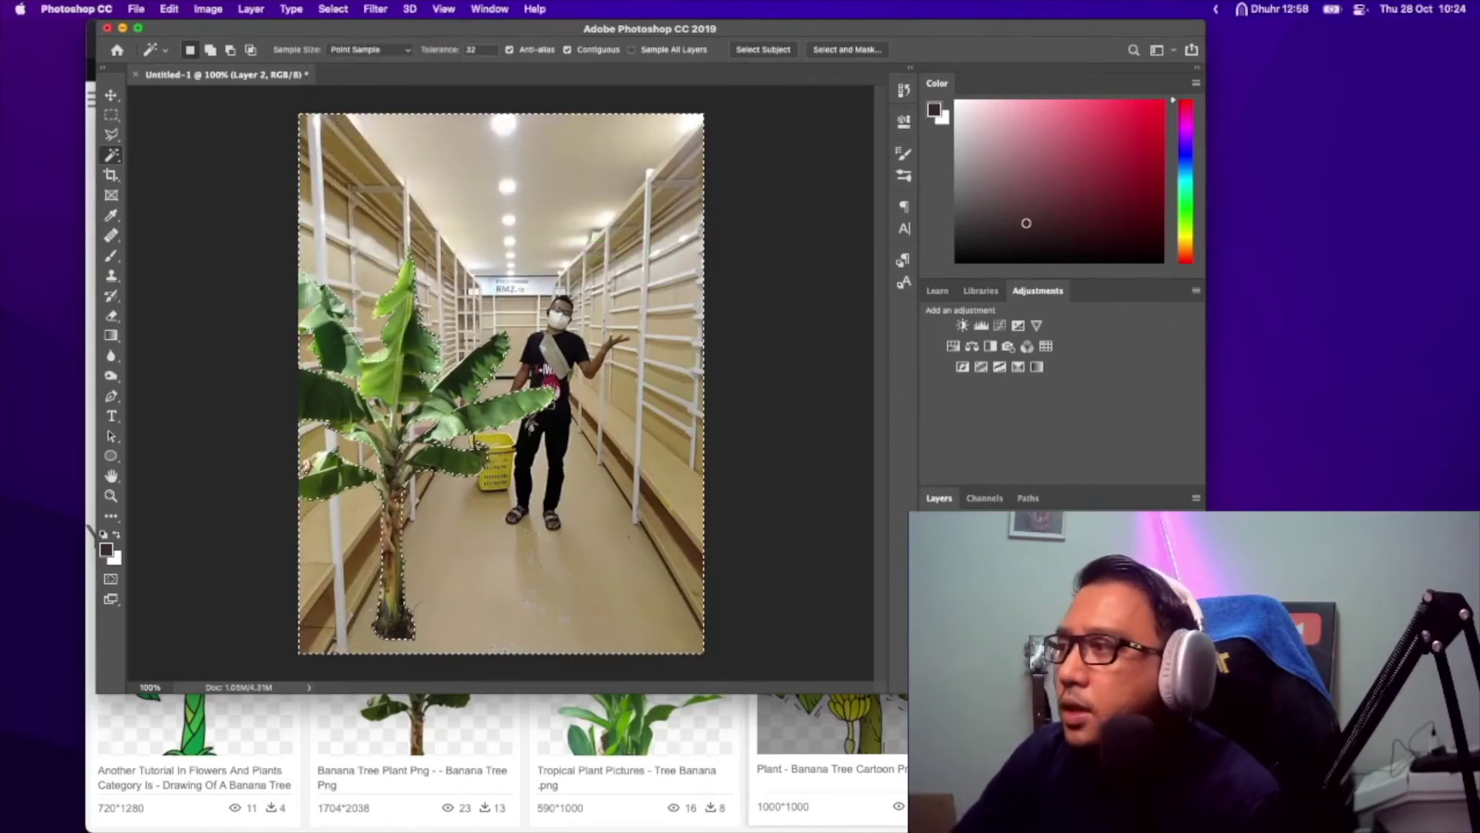
# - Apply a Gaussian Blur with a radius of 4.9 pixels to the selected area around the banana tree
pyautogui.click(375, 9)
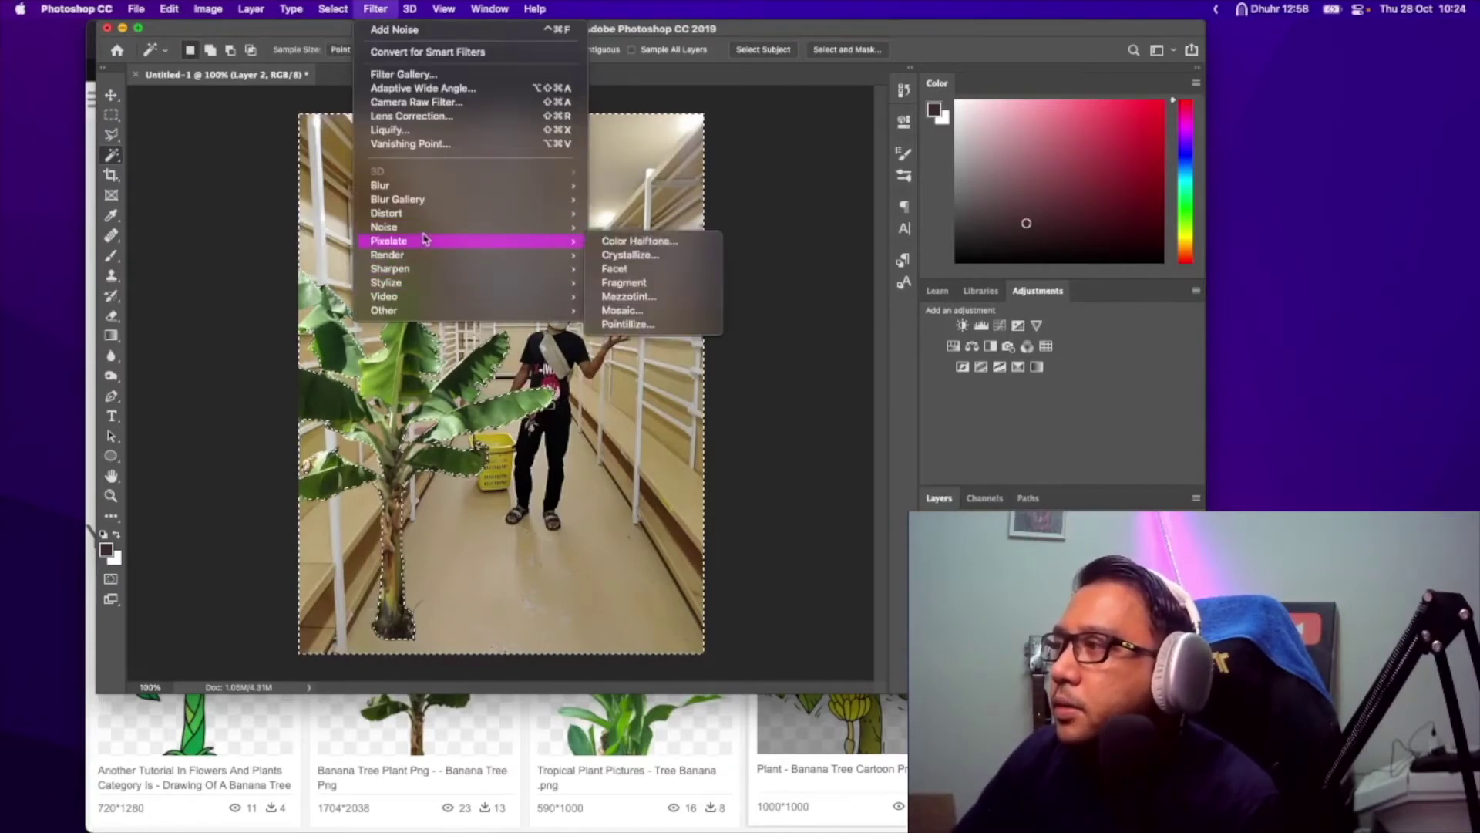
pyautogui.moveTo(449, 188)
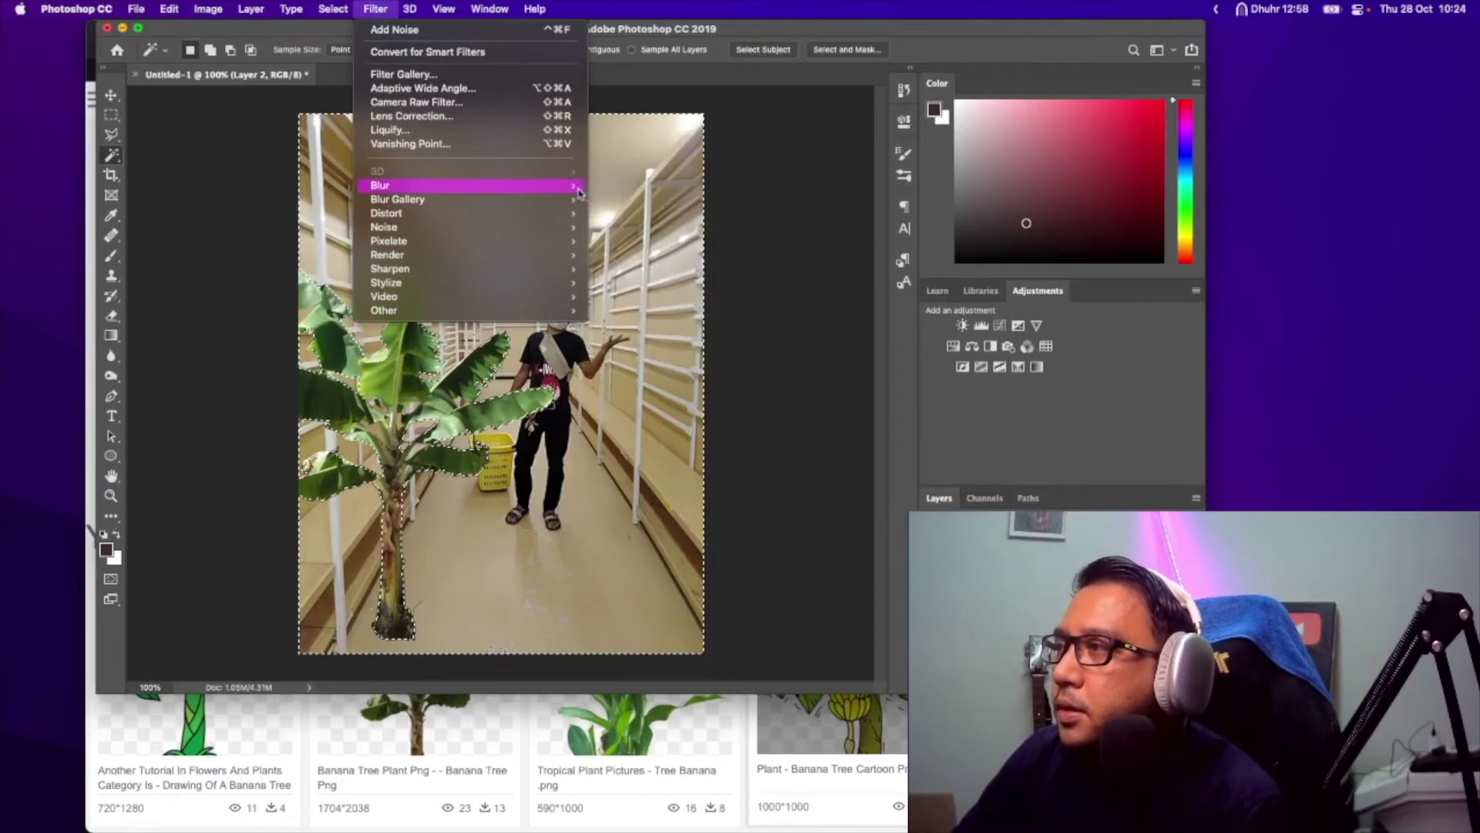
pyautogui.click(622, 243)
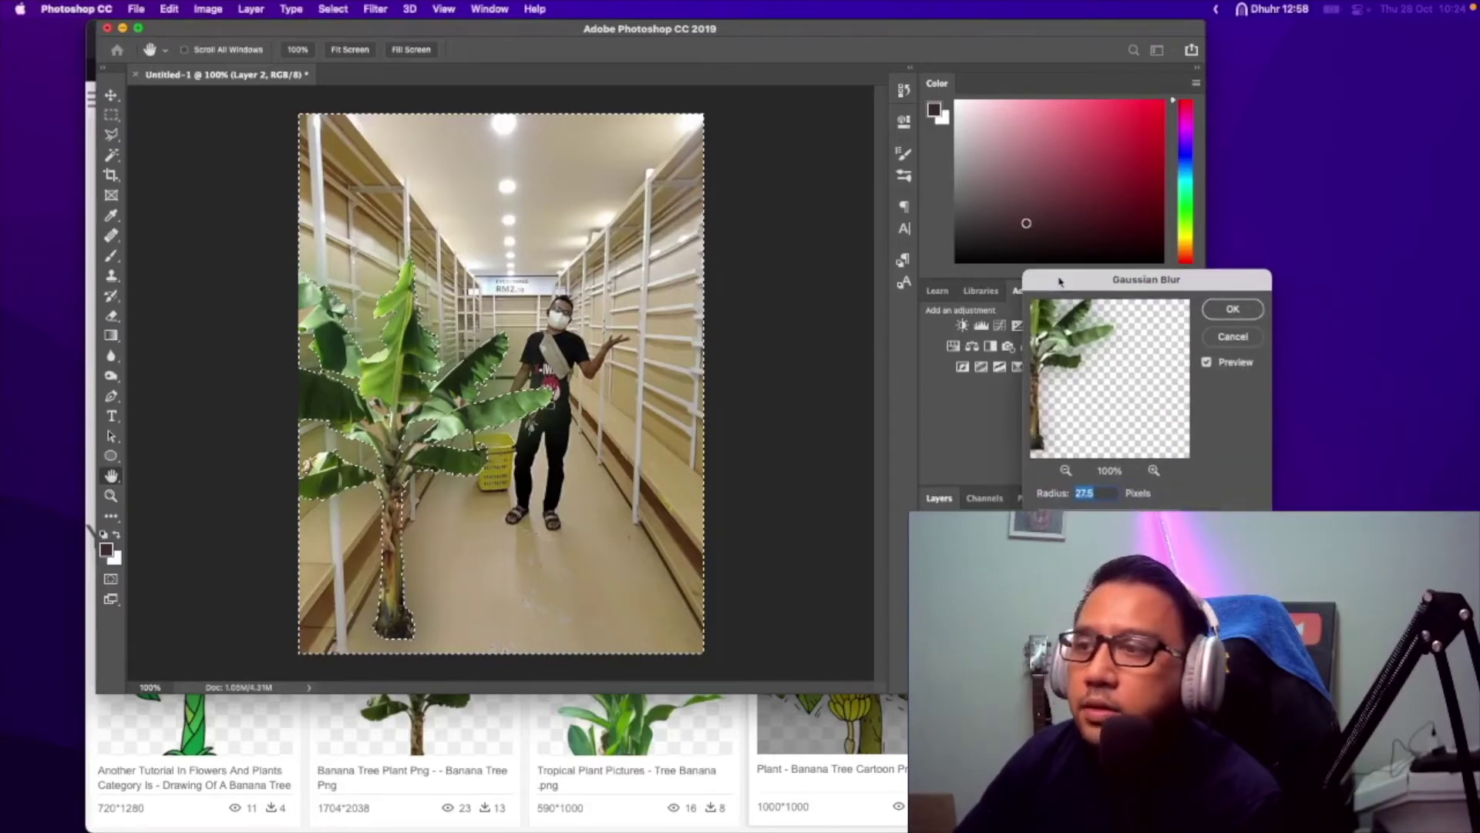
pyautogui.write('18.4')
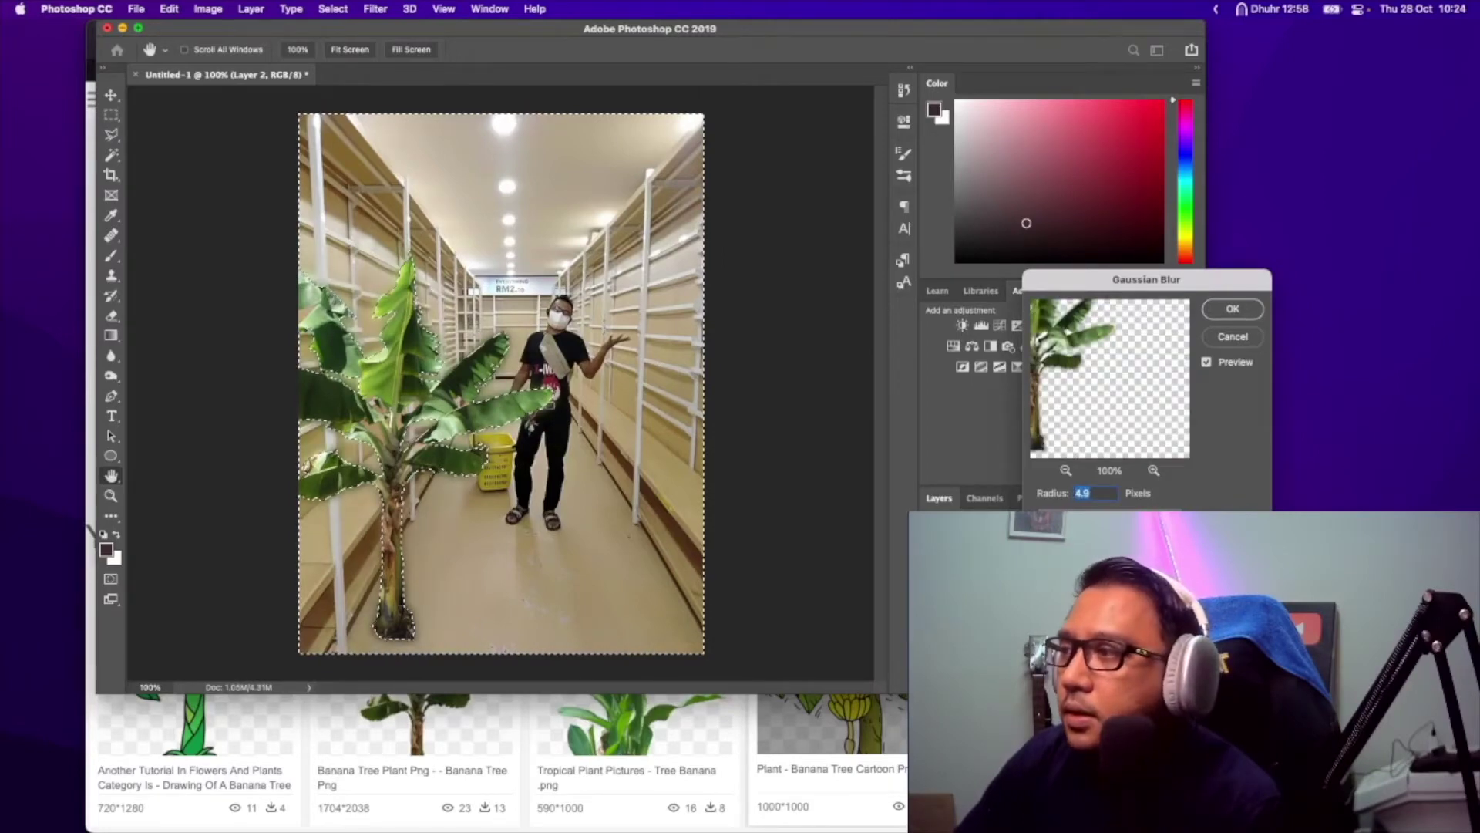
pyautogui.click(1232, 309)
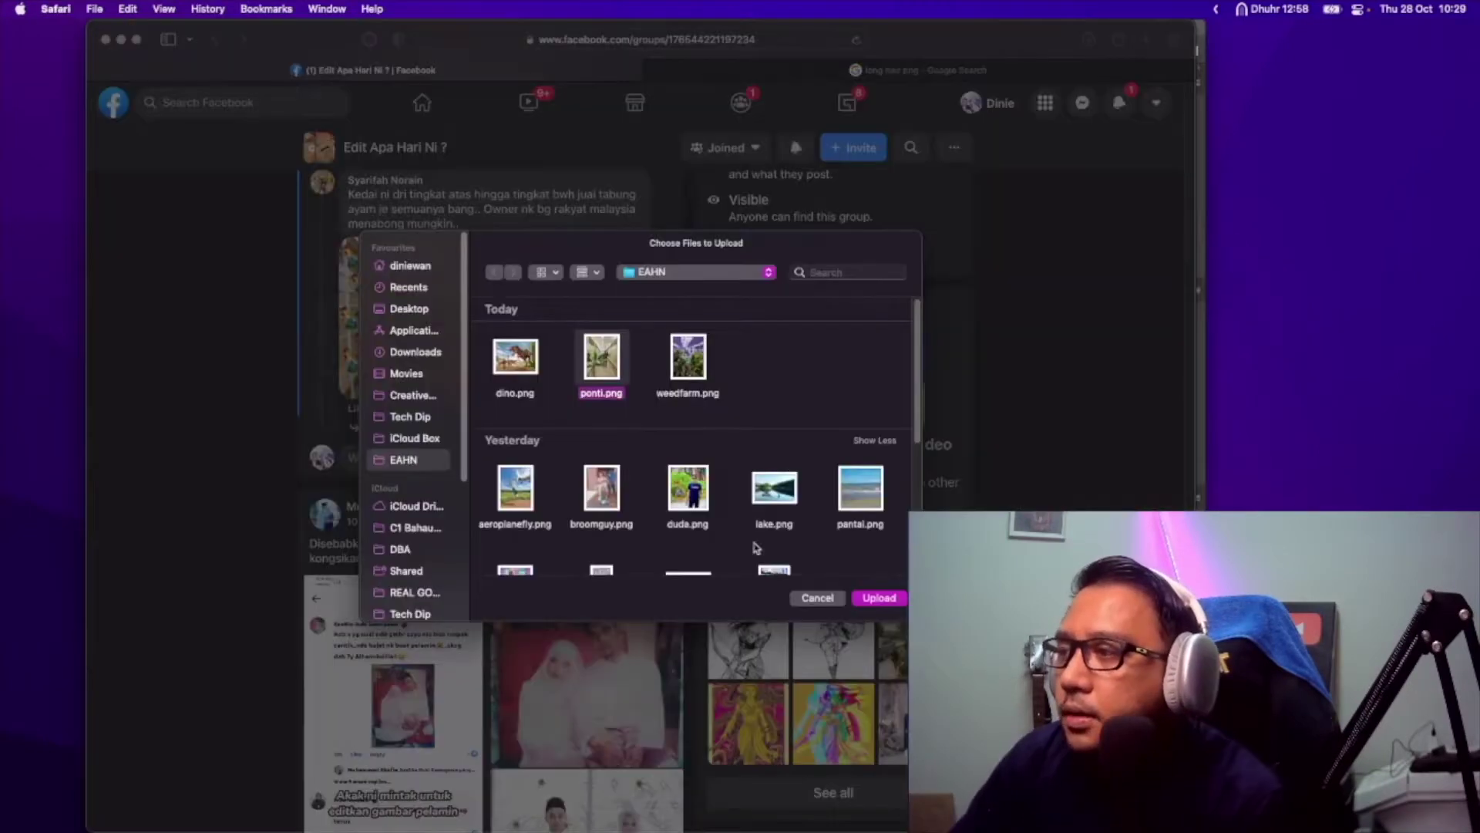
# - Post ponti.png as a photo comment on the group post asking for more items on the empty shelves
pyautogui.click(878, 599)
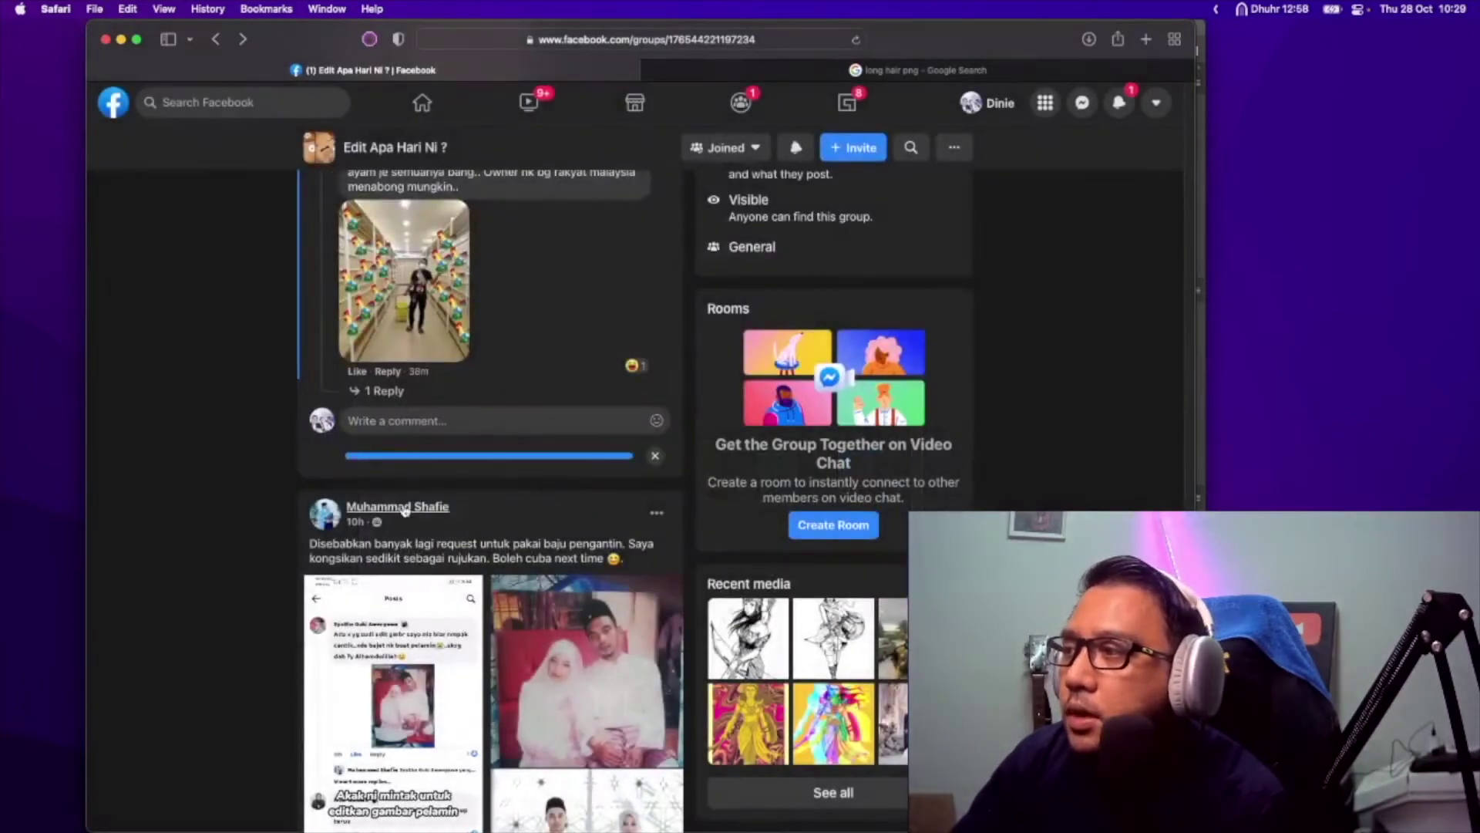
pyautogui.moveTo(432, 454)
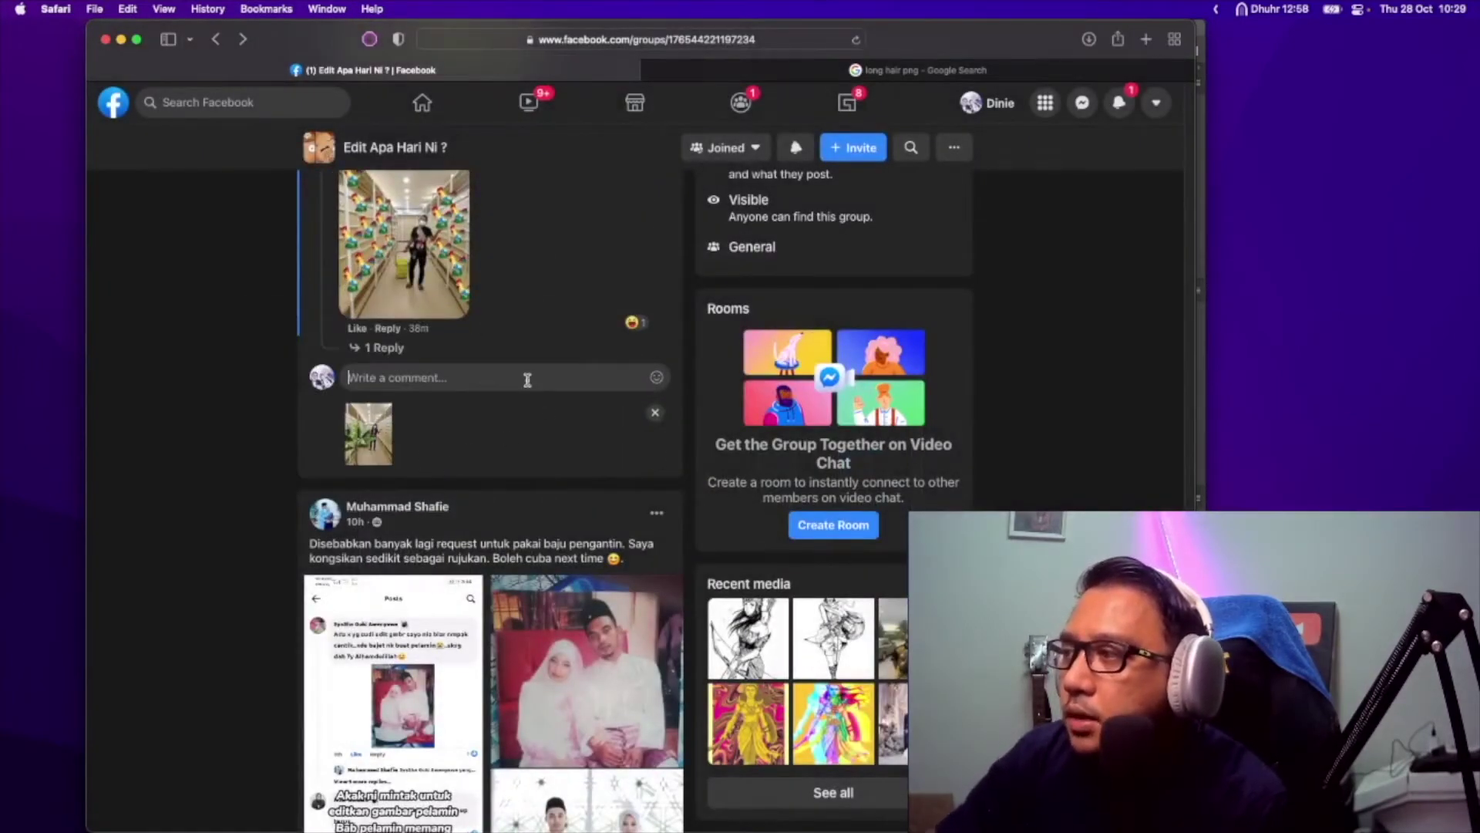
pyautogui.press('Return')
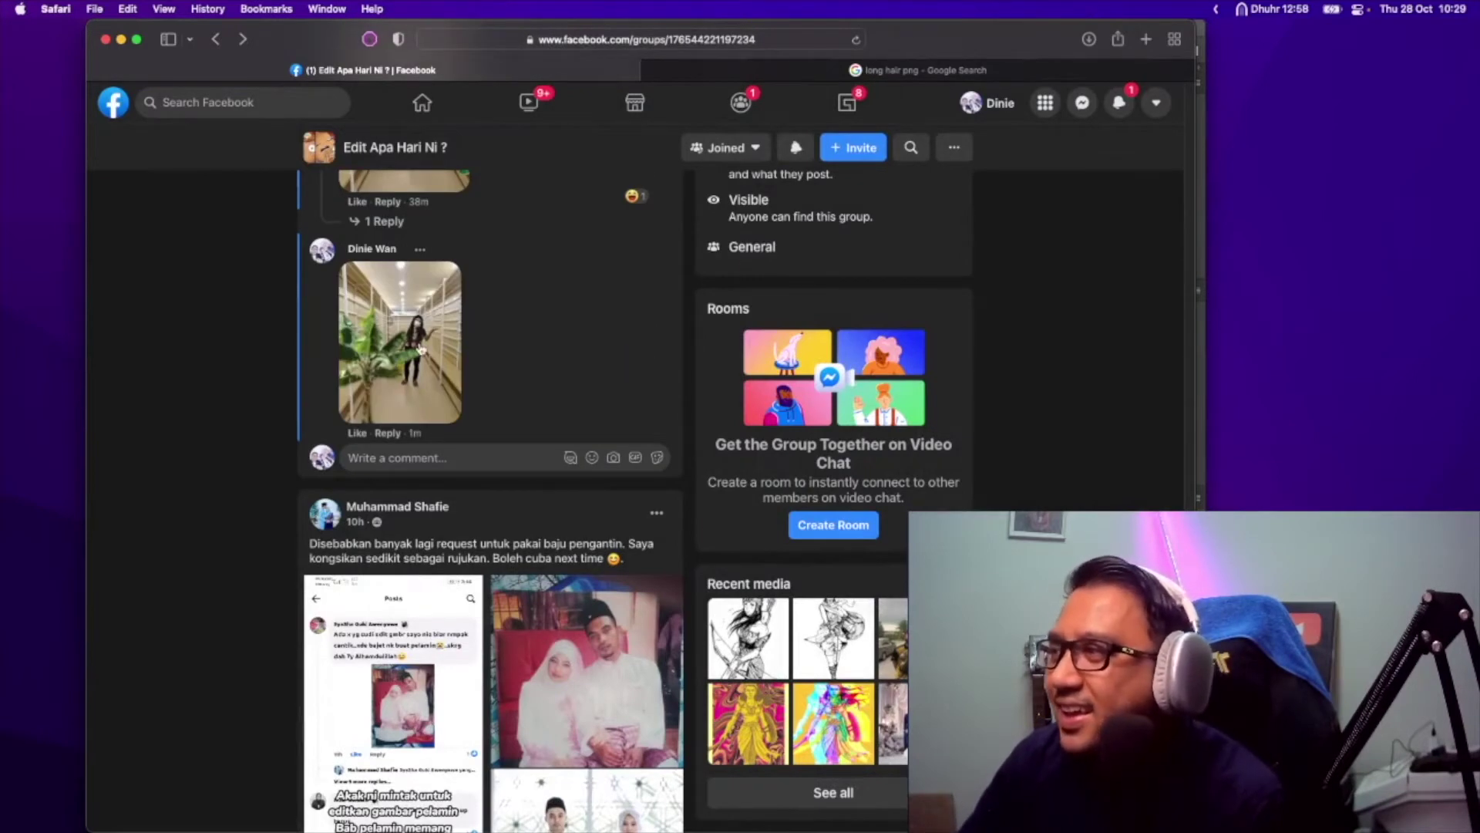
pyautogui.click(421, 349)
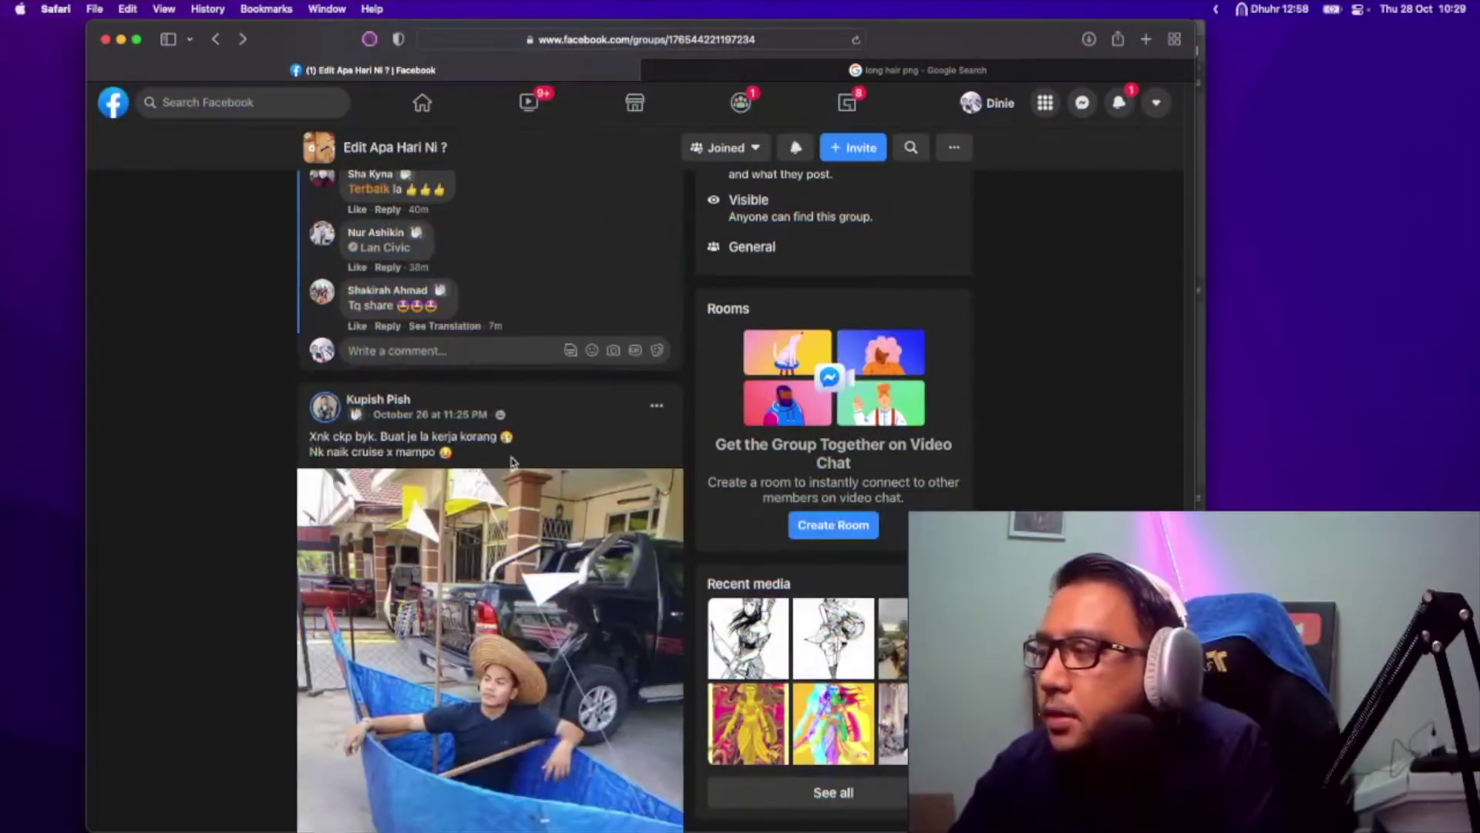
# - Browse the group feed to the cruise request showing a man in a straw hat sitting in a blue boat
pyautogui.scroll(-5, 513, 463)
pyautogui.scroll(-1, 513, 463)
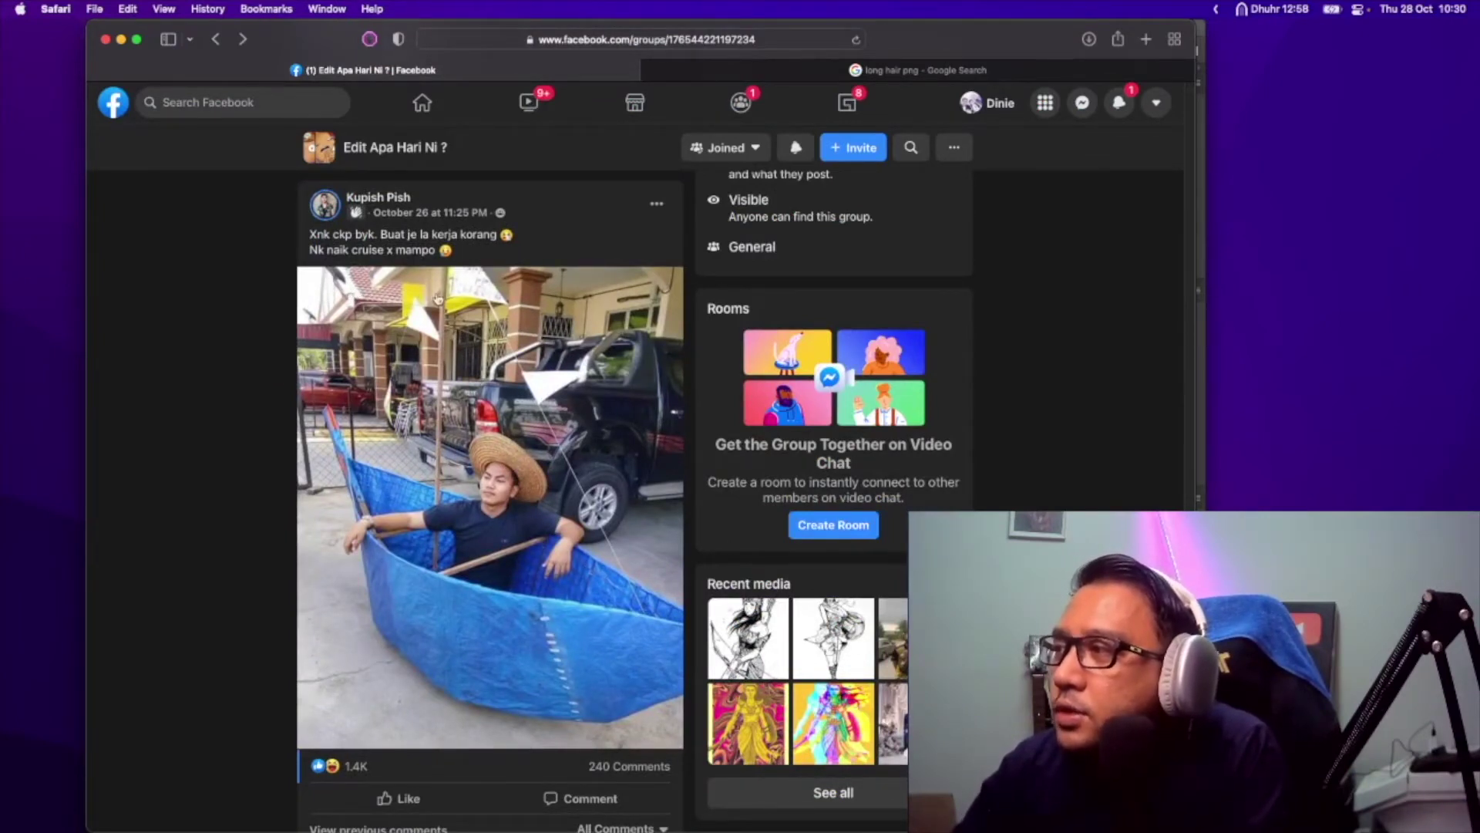
pyautogui.scroll(-3, 539, 421)
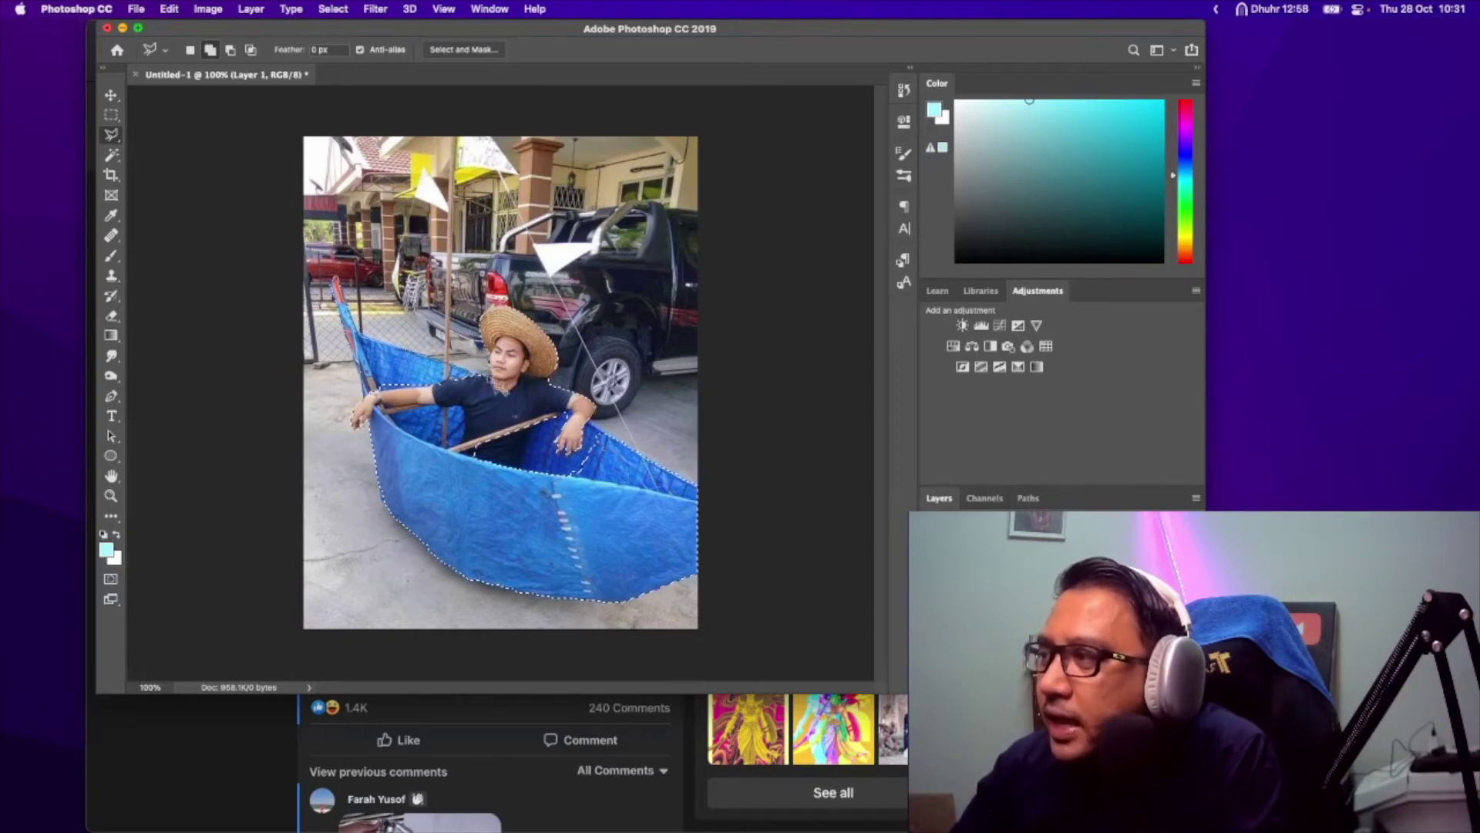
# - Add the missing parts of the boat's interior to the Polygonal Lasso selection and copy the man and boat to a new layer
pyautogui.click(495, 389)
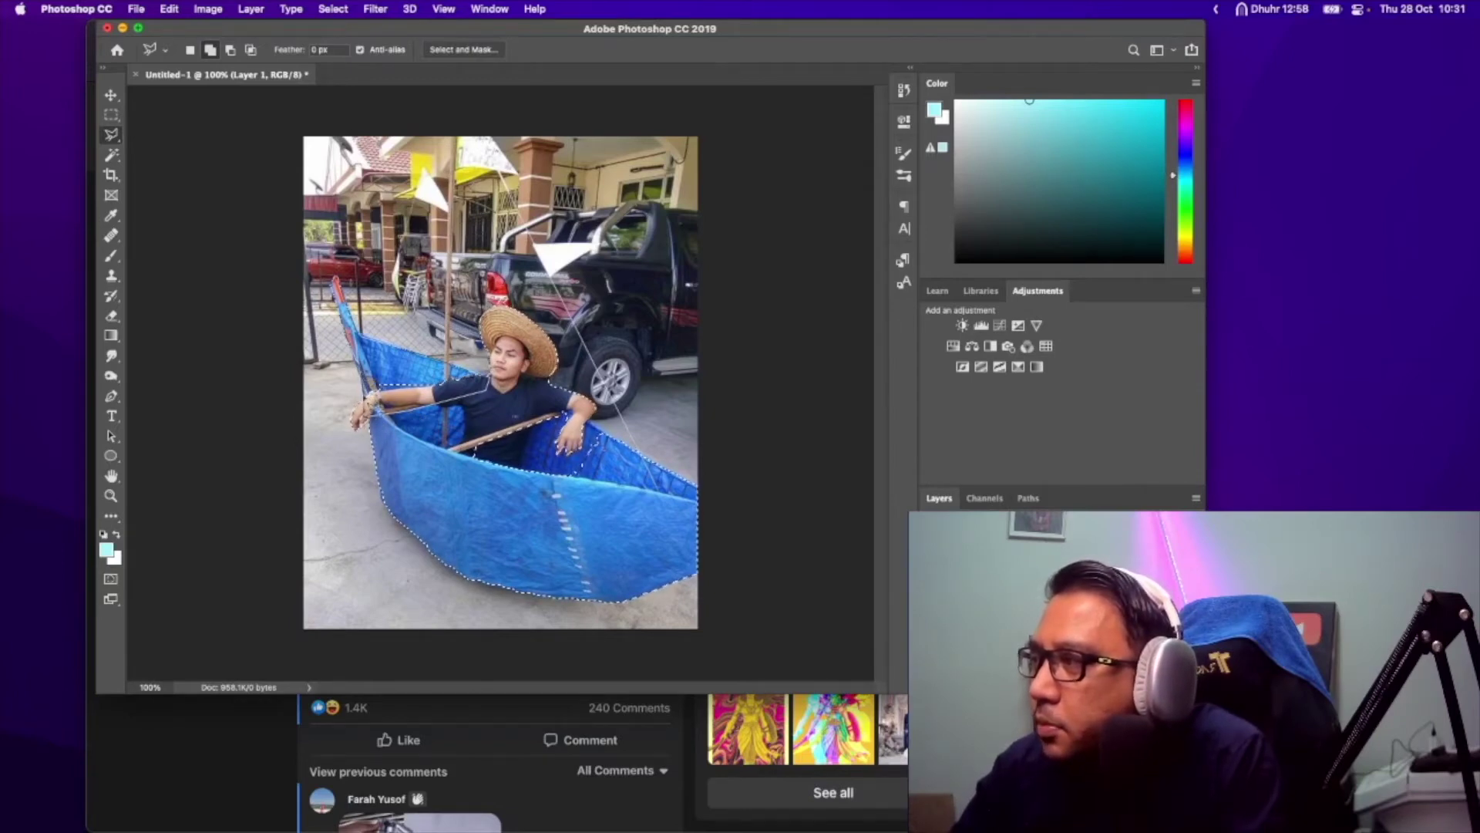
pyautogui.click(562, 417)
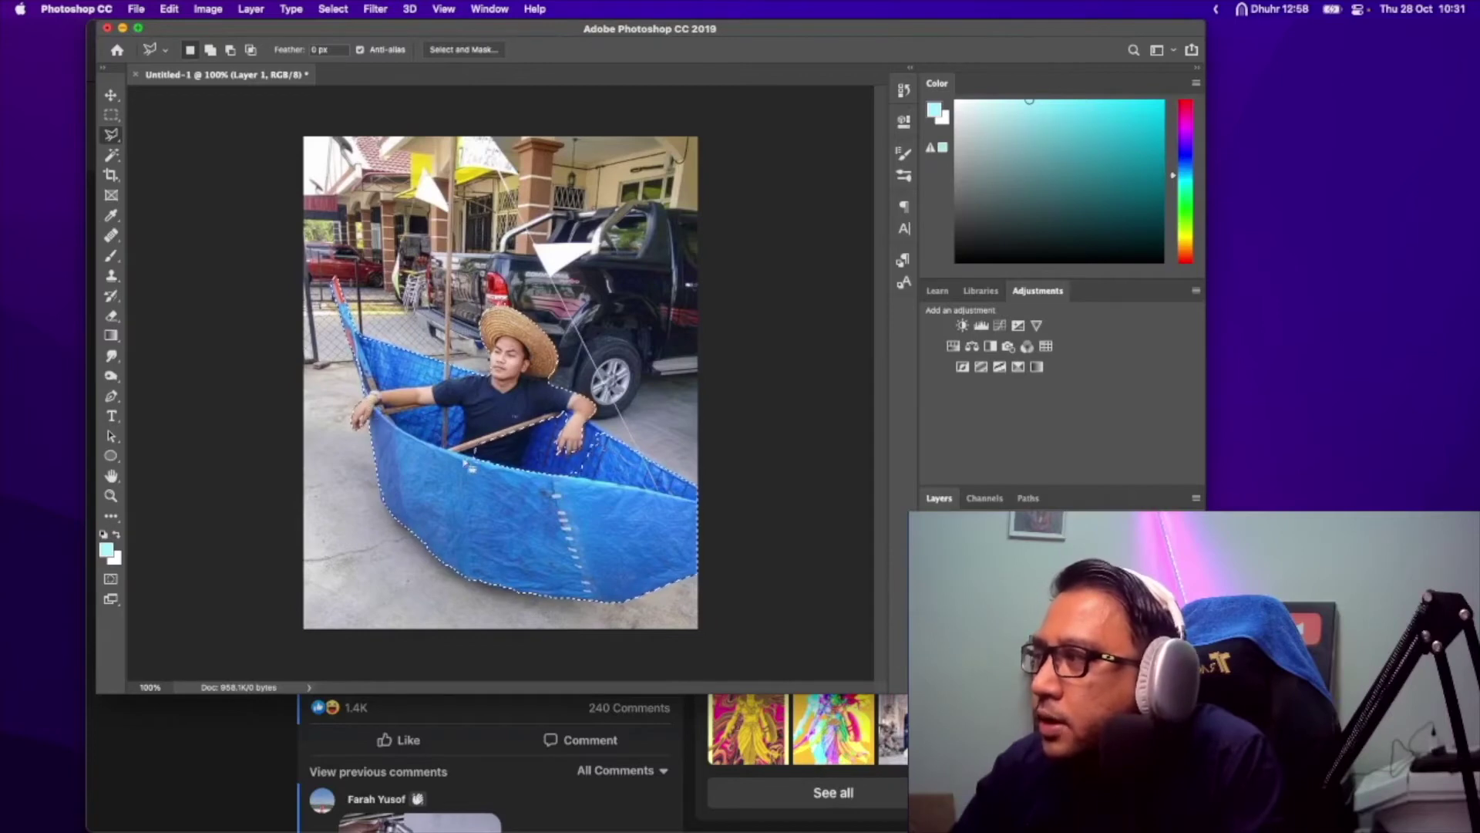
pyautogui.keyDown('shift'); pyautogui.click(592, 432); pyautogui.keyUp('shift')
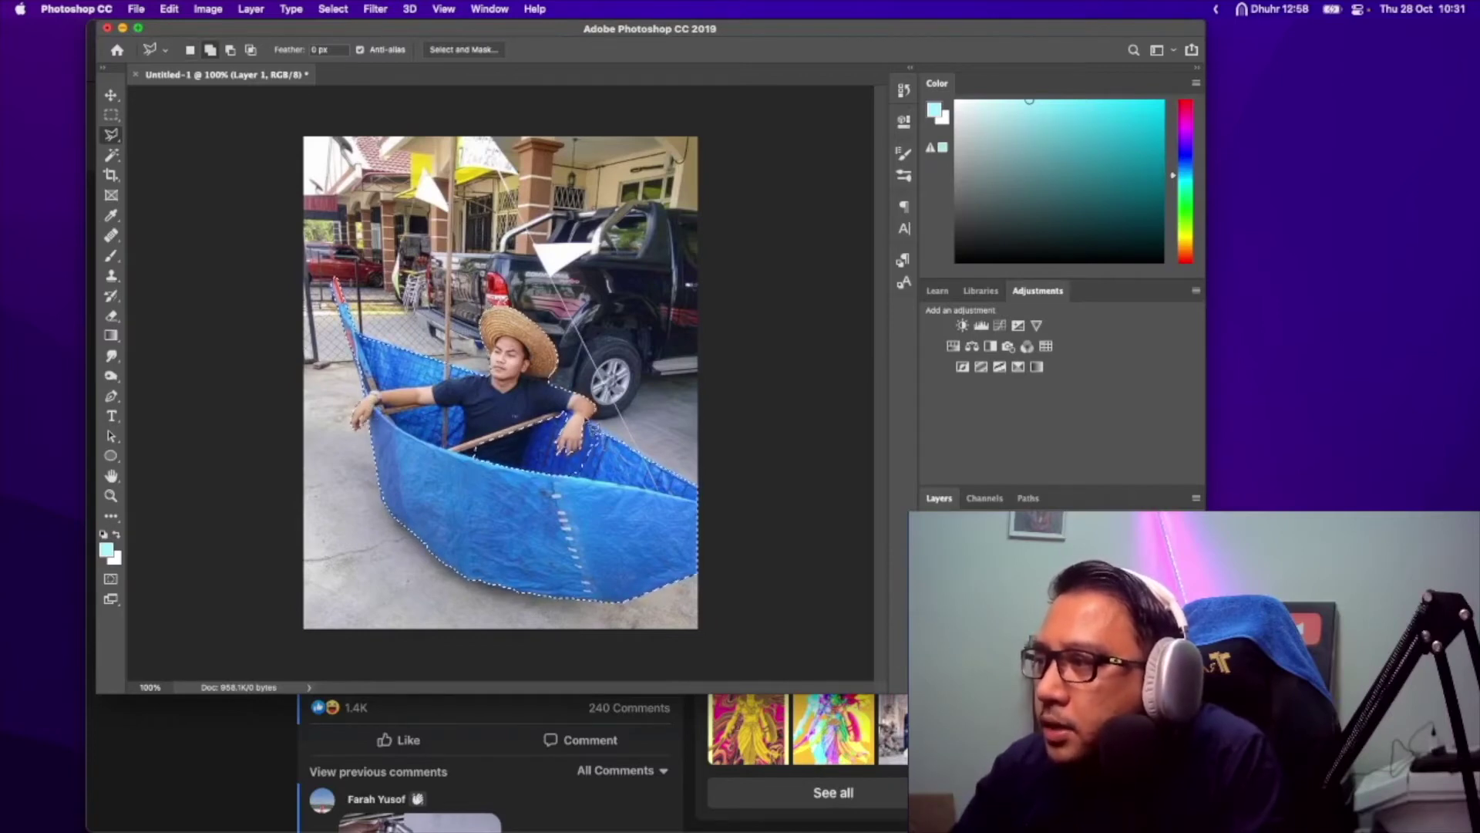
pyautogui.click(606, 434)
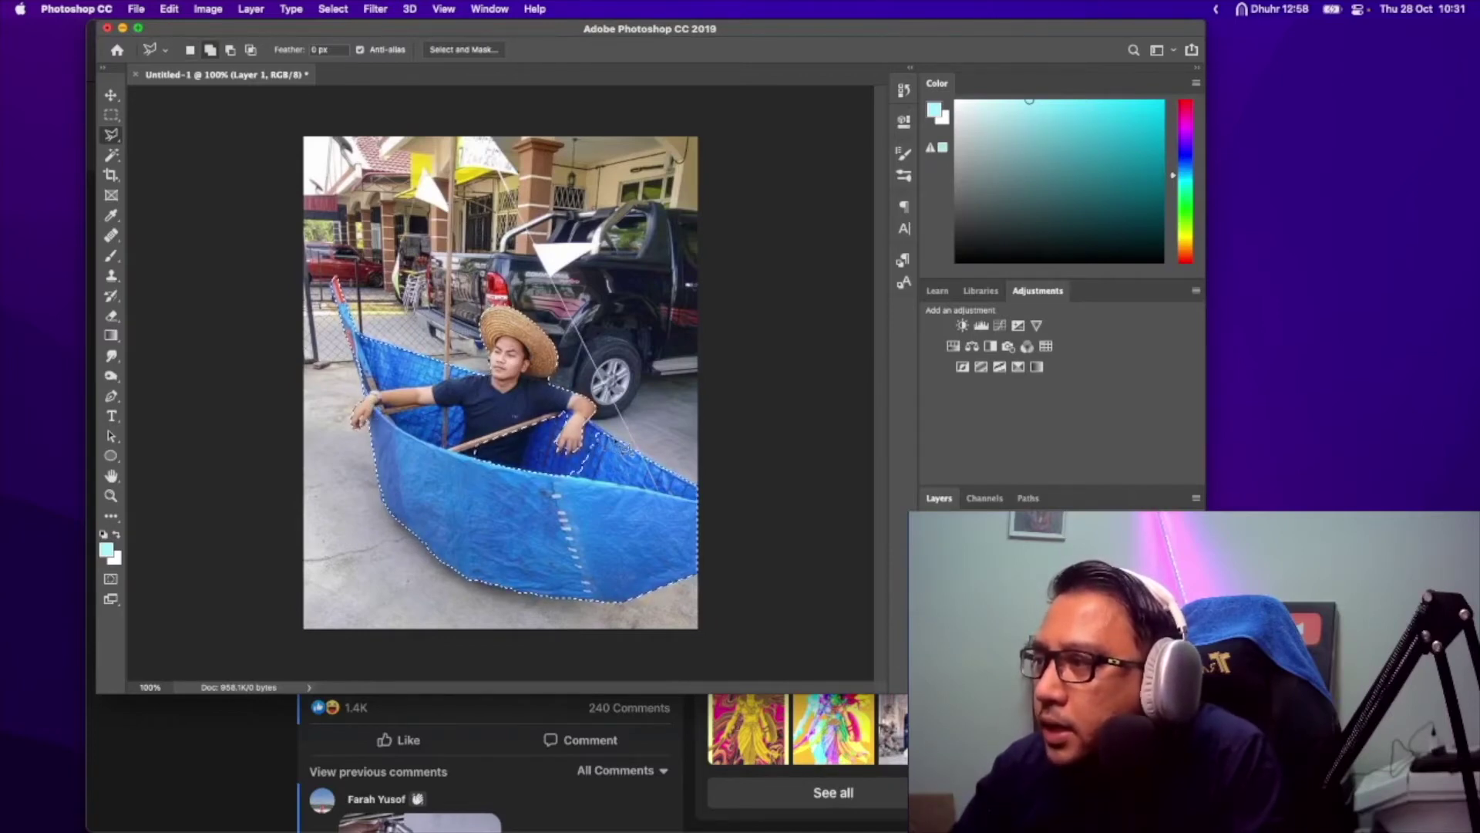
pyautogui.click(611, 472)
pyautogui.click(557, 497)
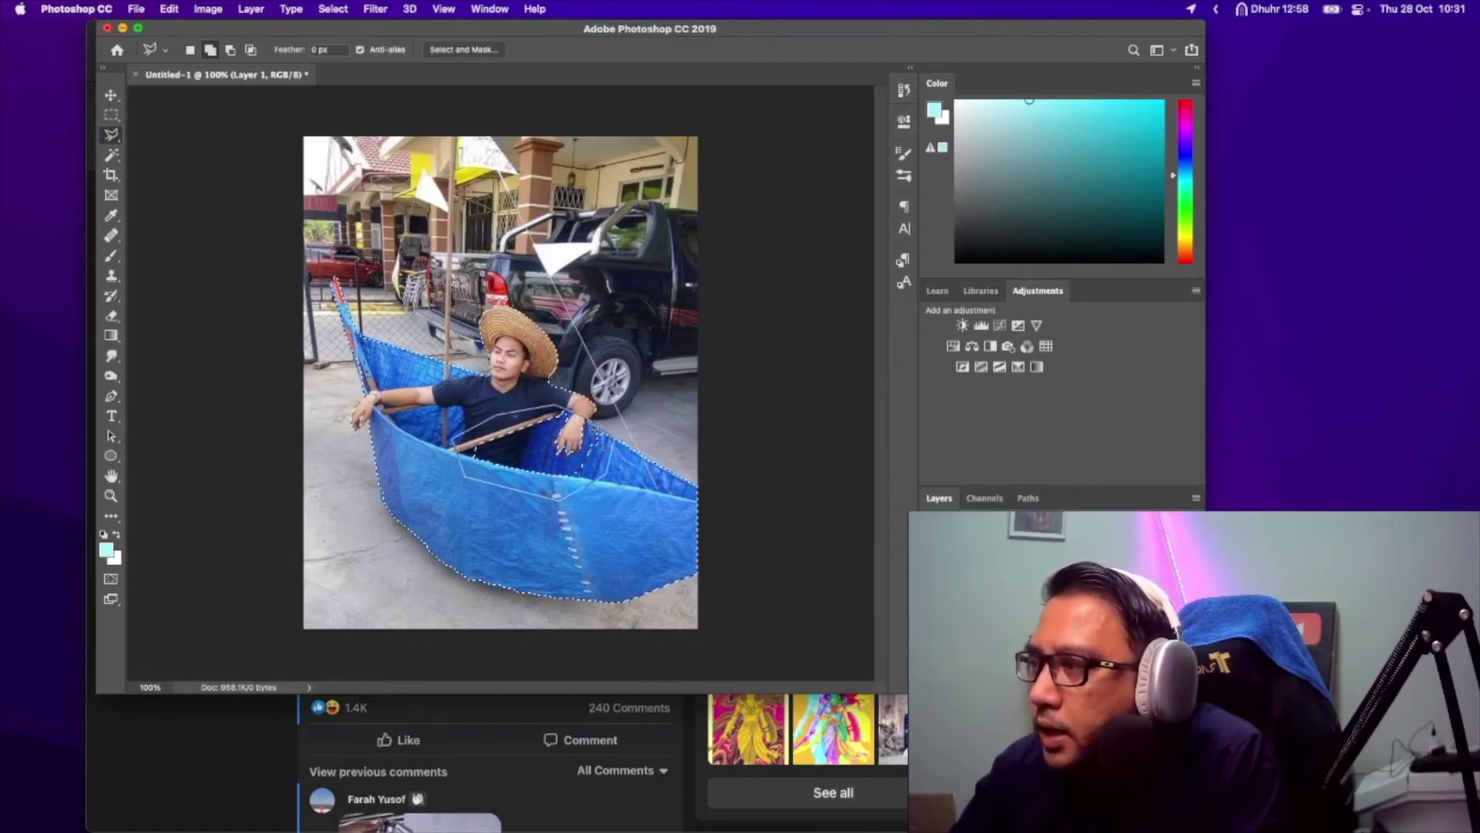
pyautogui.click(594, 424)
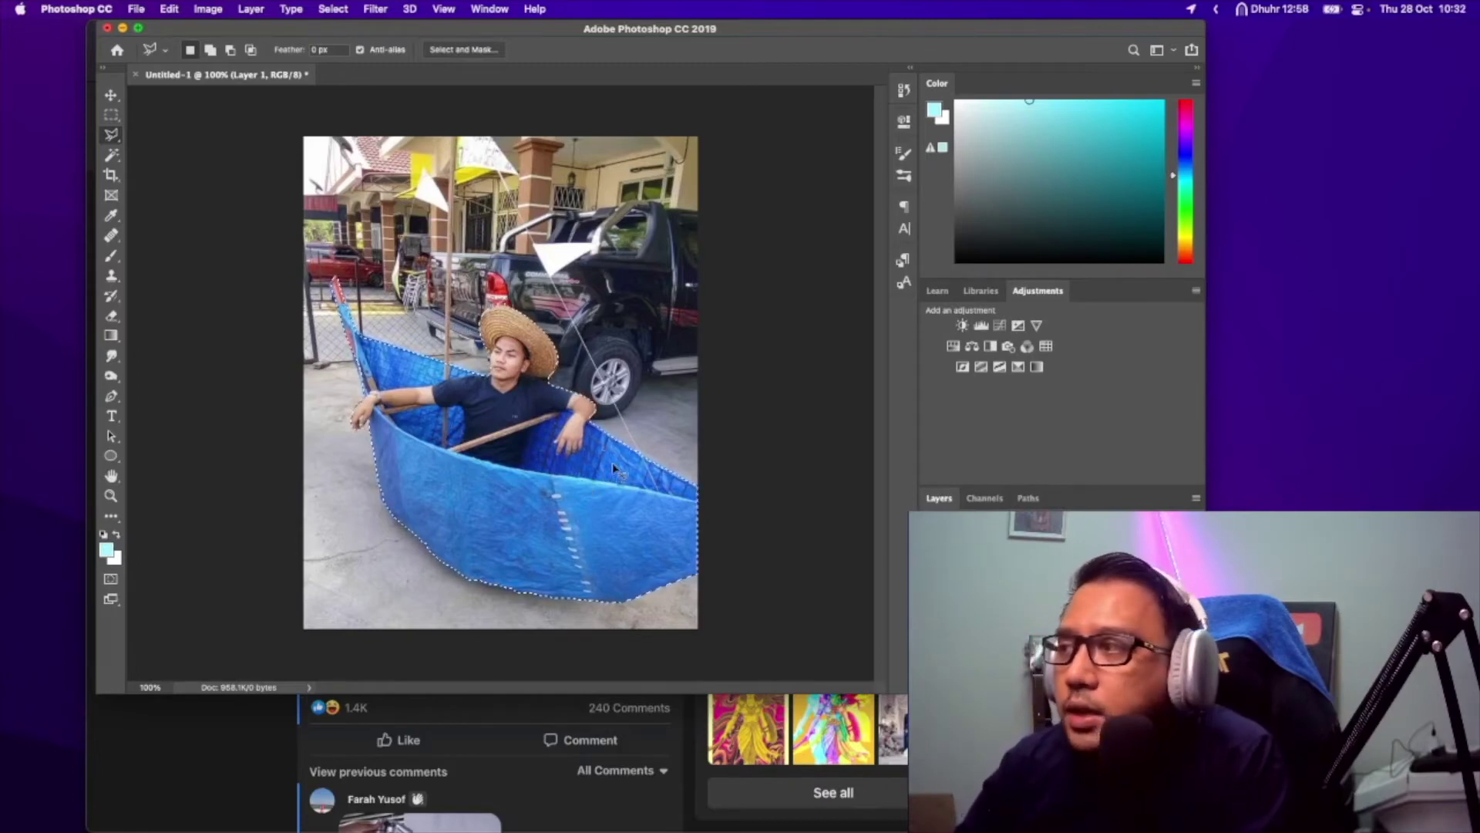
pyautogui.press('super+j')
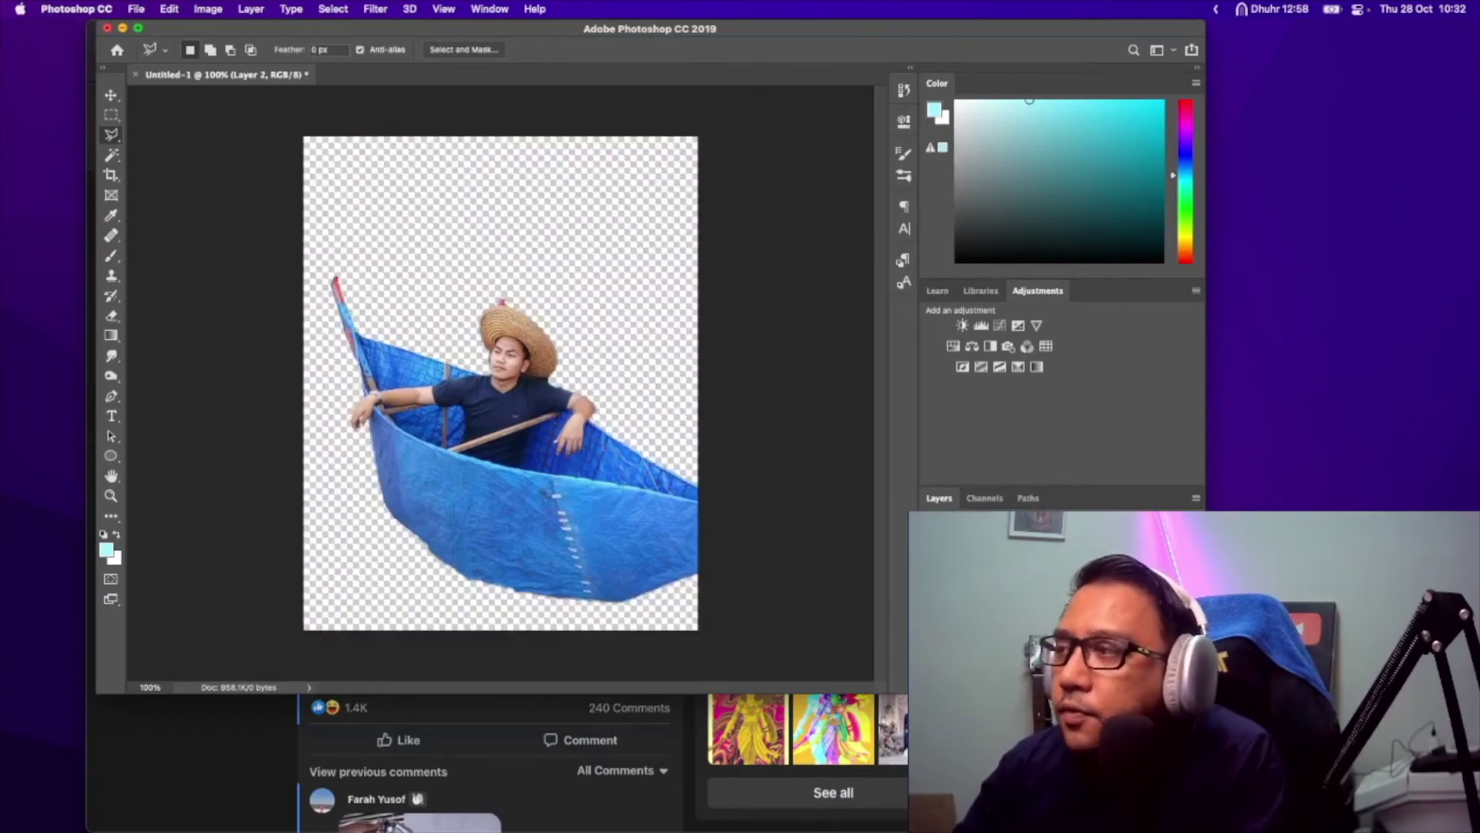
# - Switch to Safari and search Google Images for "sink whirlpool"
pyautogui.click(325, 748)
pyautogui.press('super+Tab')
pyautogui.press('super+Tab')
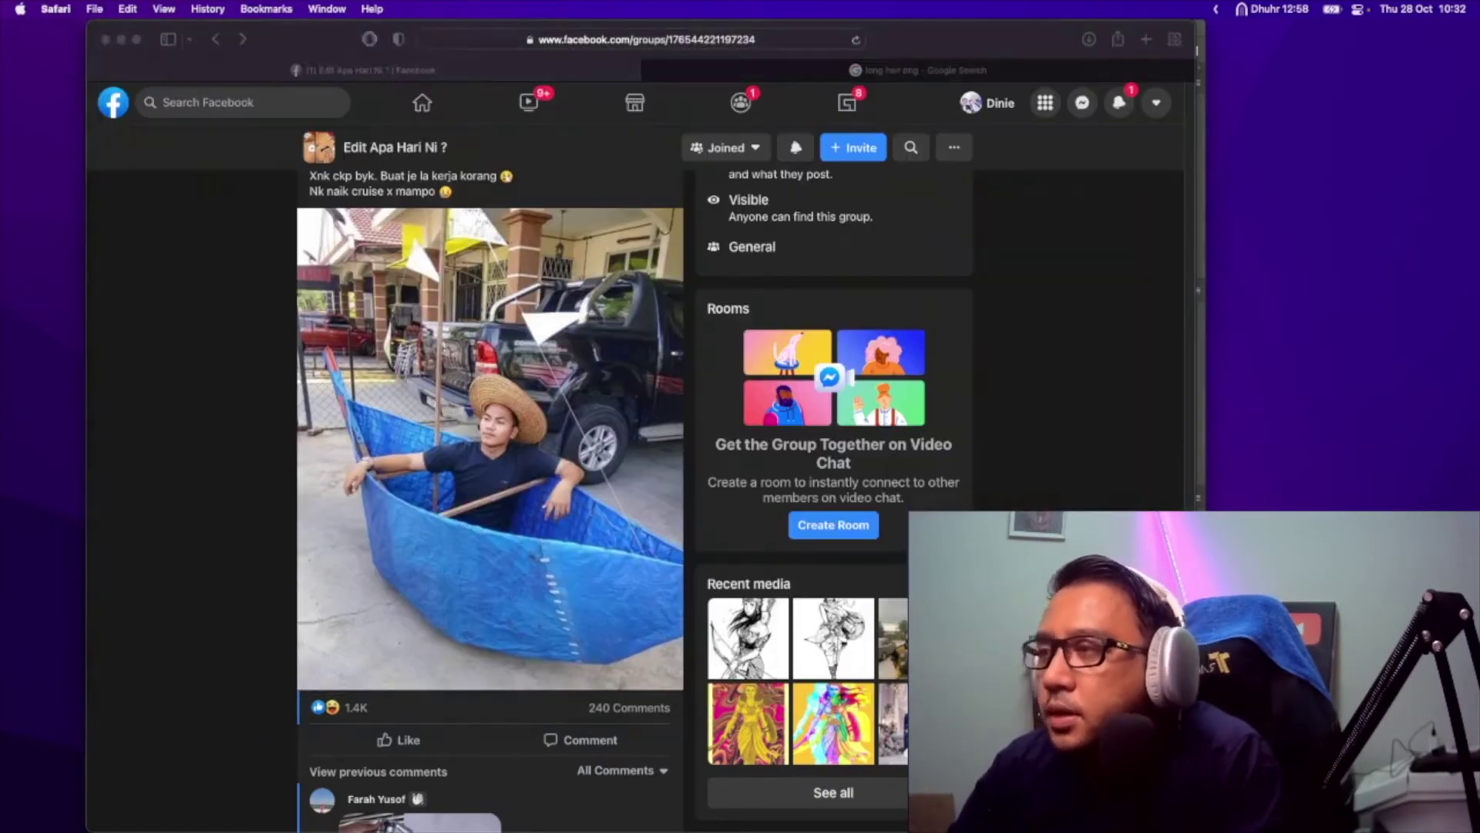
pyautogui.click(918, 70)
pyautogui.tripleClick(383, 102)
pyautogui.write('sink whirlpool')
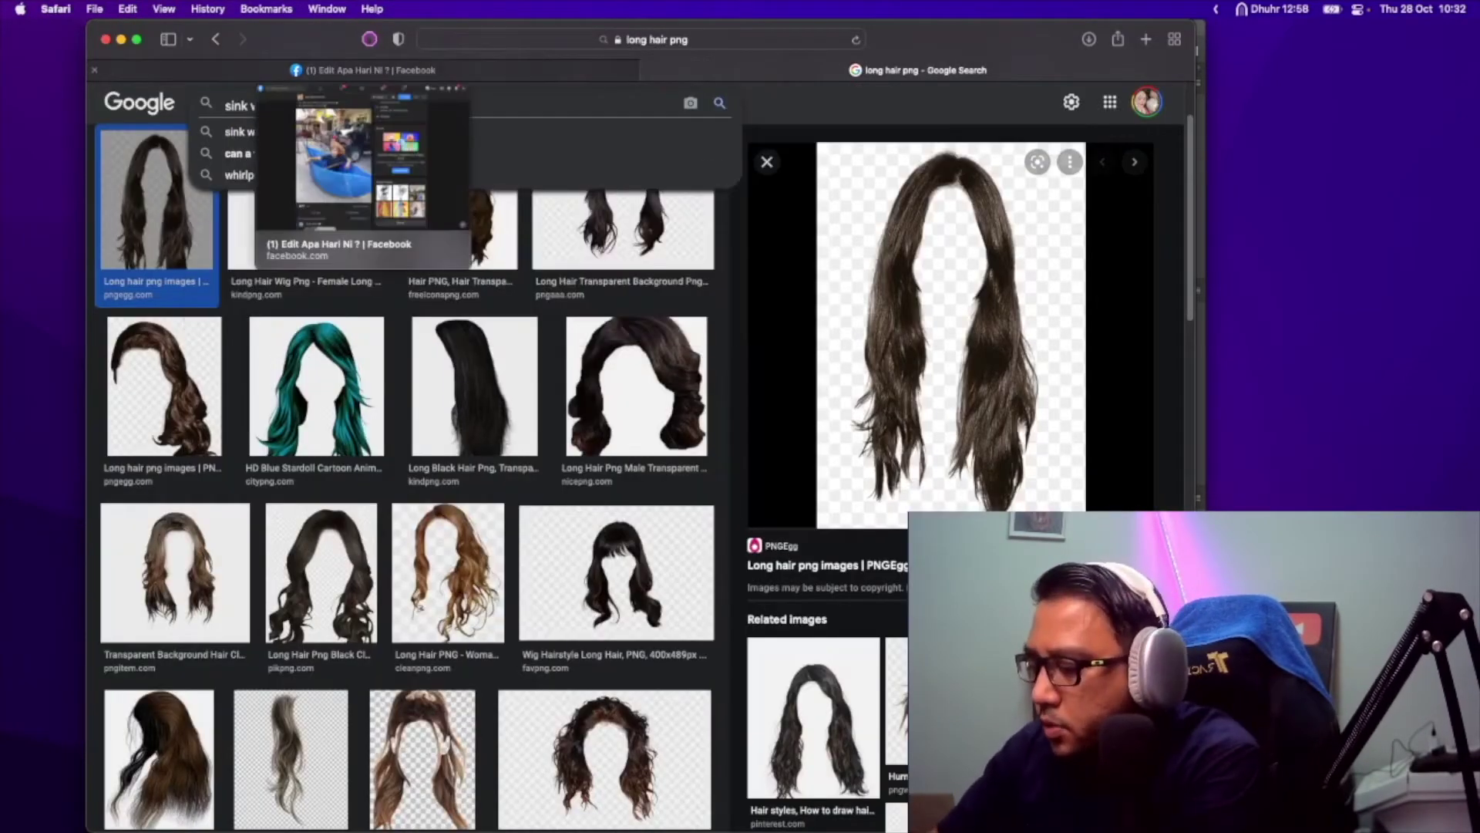
pyautogui.press('Return')
# - Preview the Hurricane Whirlpool in the Sink image and look through the other whirlpool pictures for a suitable background
pyautogui.click(578, 570)
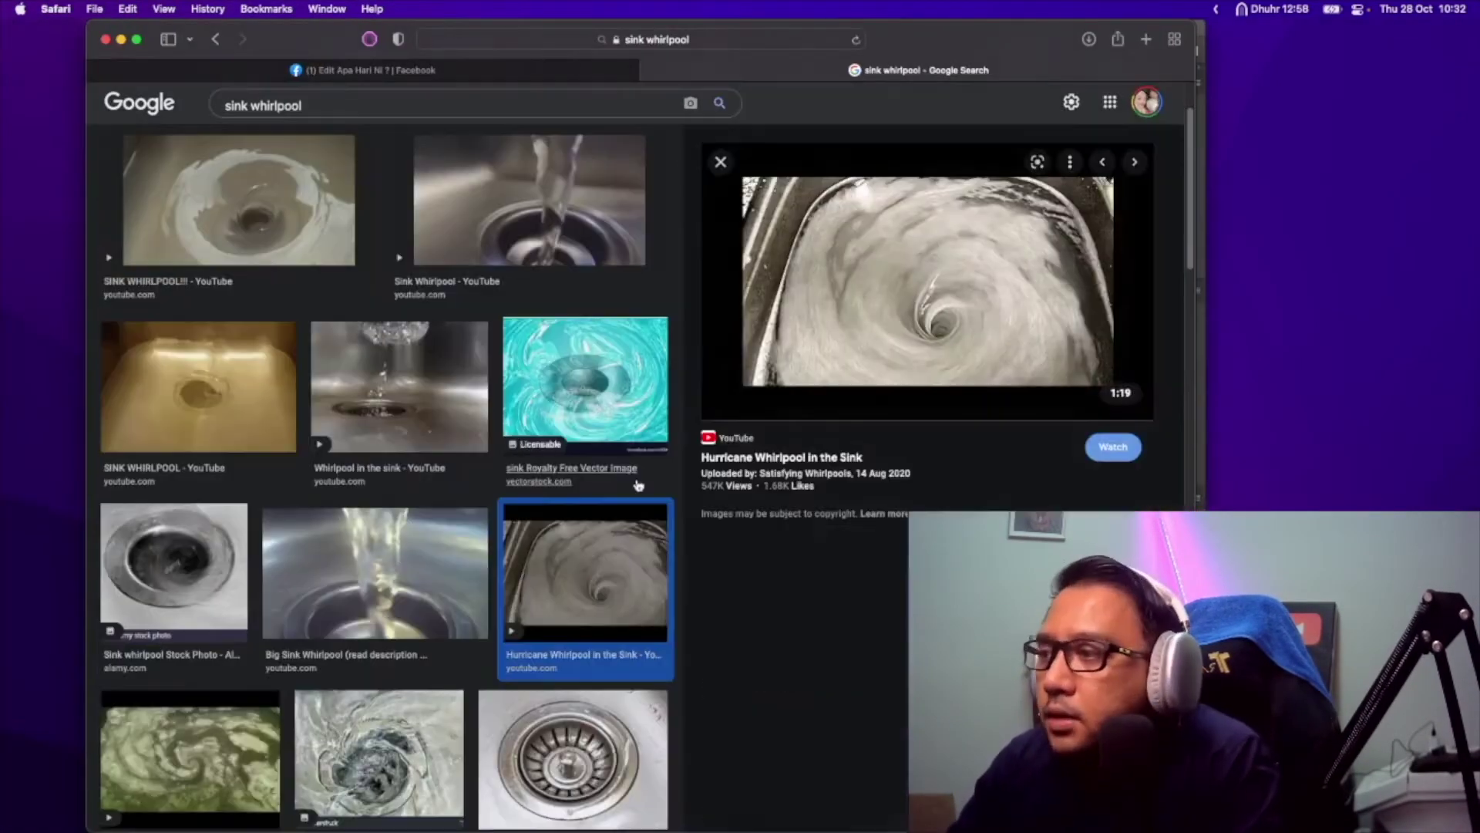
pyautogui.rightClick(915, 278)
pyautogui.click(956, 553)
pyautogui.scroll(-5, 386, 462)
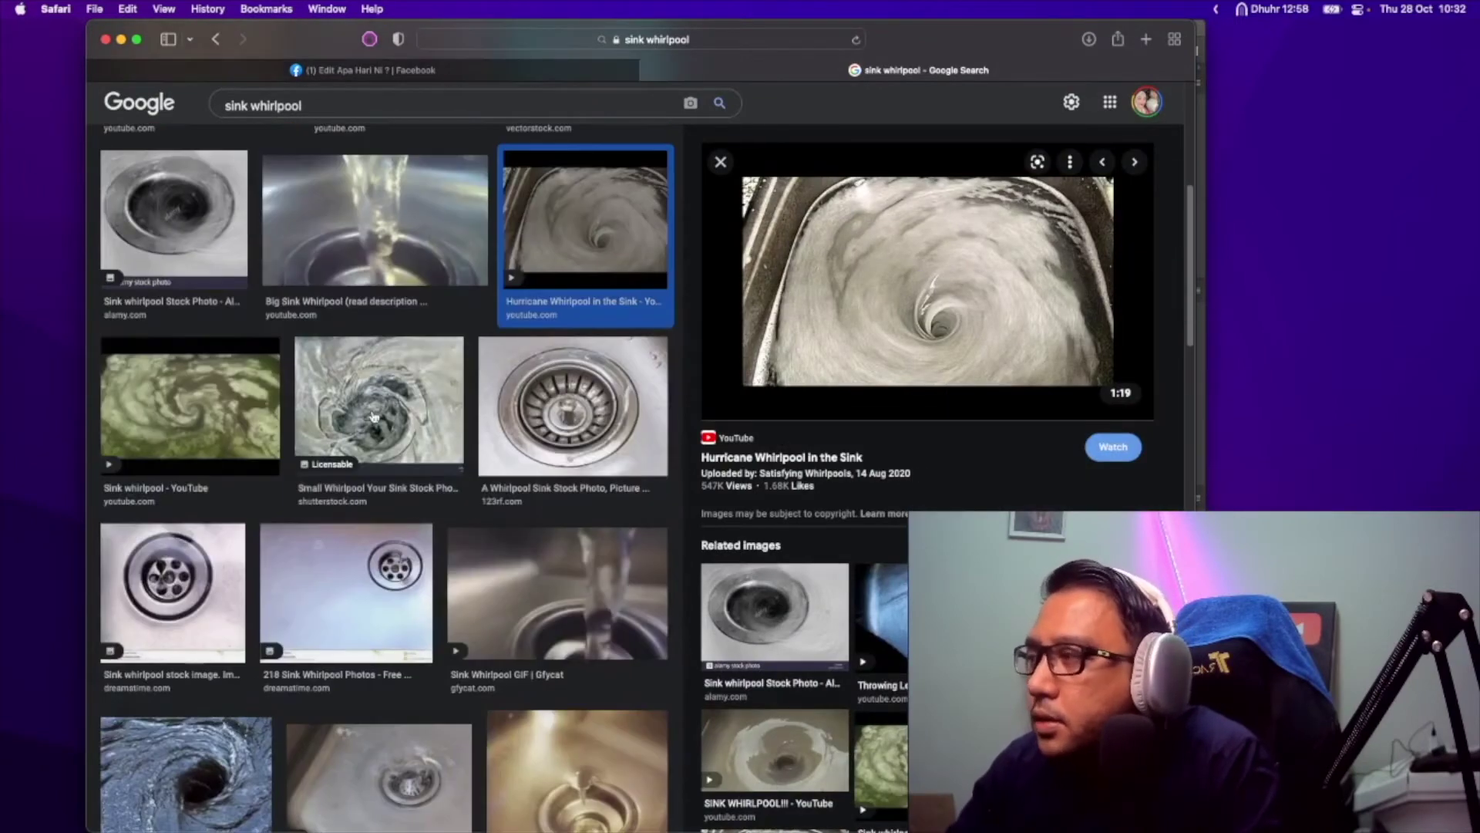
pyautogui.click(377, 397)
# - Replace the image search with "dish washing sink"
pyautogui.scroll(8, 377, 397)
pyautogui.click(289, 114)
pyautogui.write('dish washer')
pyautogui.press('Return')
pyautogui.moveTo(290, 114)
pyautogui.mouseDown()
pyautogui.moveTo(220, 114)
pyautogui.moveTo(279, 114)
pyautogui.mouseUp()
pyautogui.write('sink')
pyautogui.press('Return')
pyautogui.write('ing')
pyautogui.press('Return')
# - Close the opened Shopee page, copy the How to Wash Dishes photo from the results, and switch to Photoshop
pyautogui.click(932, 364)
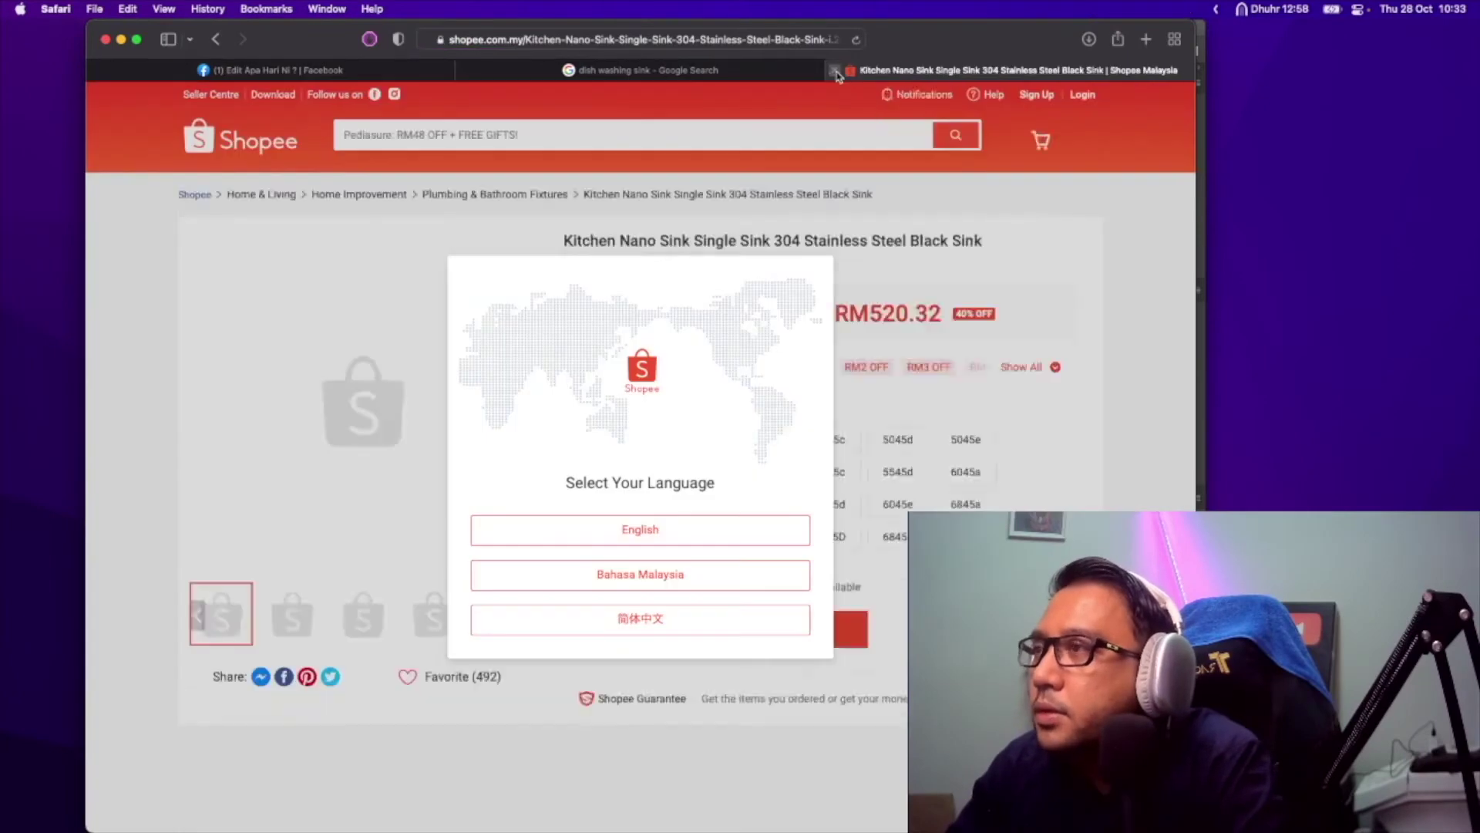
pyautogui.press('super+w')
pyautogui.scroll(-6, 876, 380)
pyautogui.click(876, 380)
pyautogui.press('super+Tab')
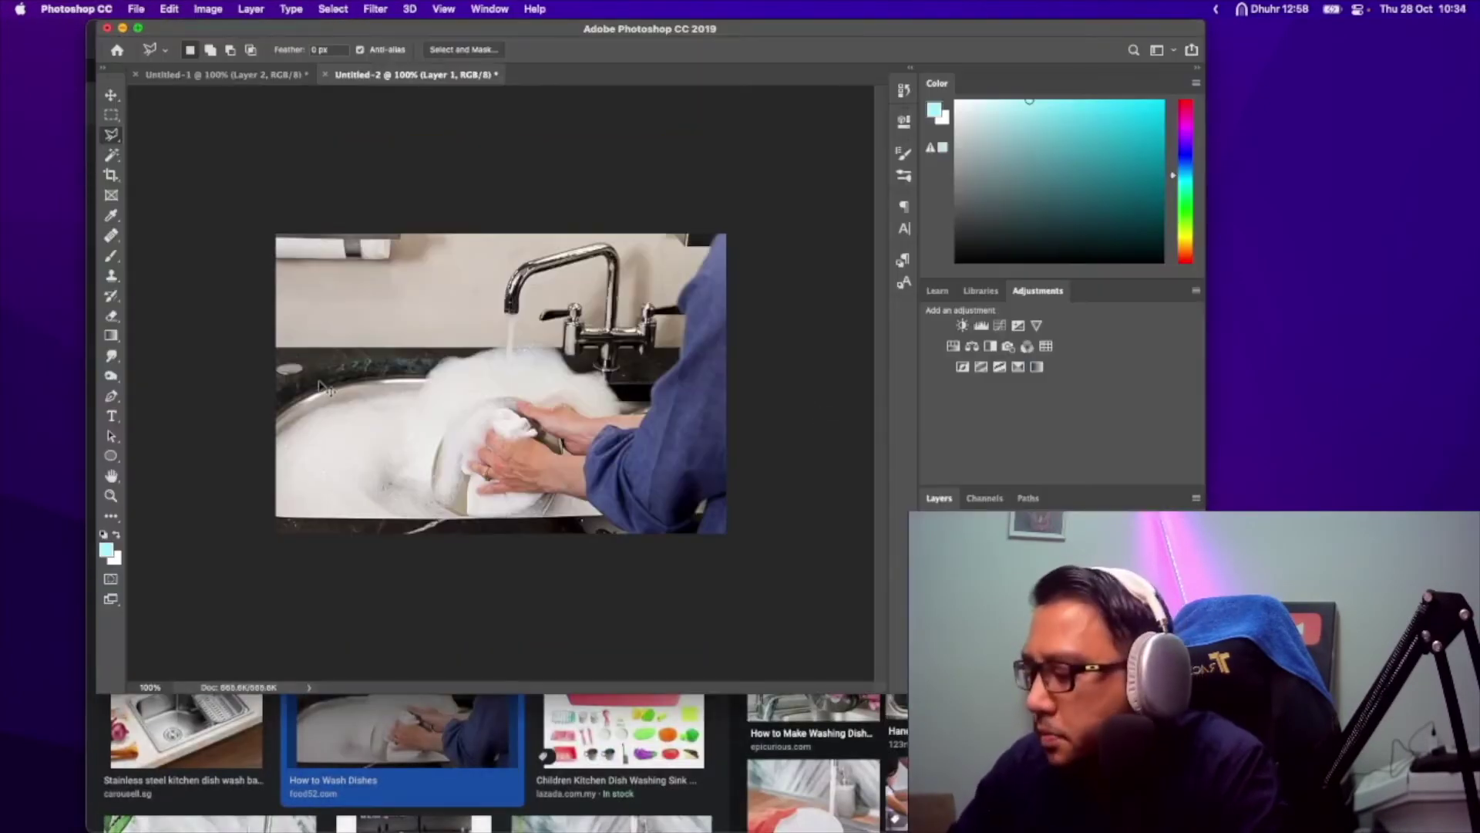
# - Paste the man and boat over the dishwashing photo, scale them to about 43%, rotate about 11°, and place them in the sink foam
pyautogui.press('super+v')
pyautogui.press('super+t')
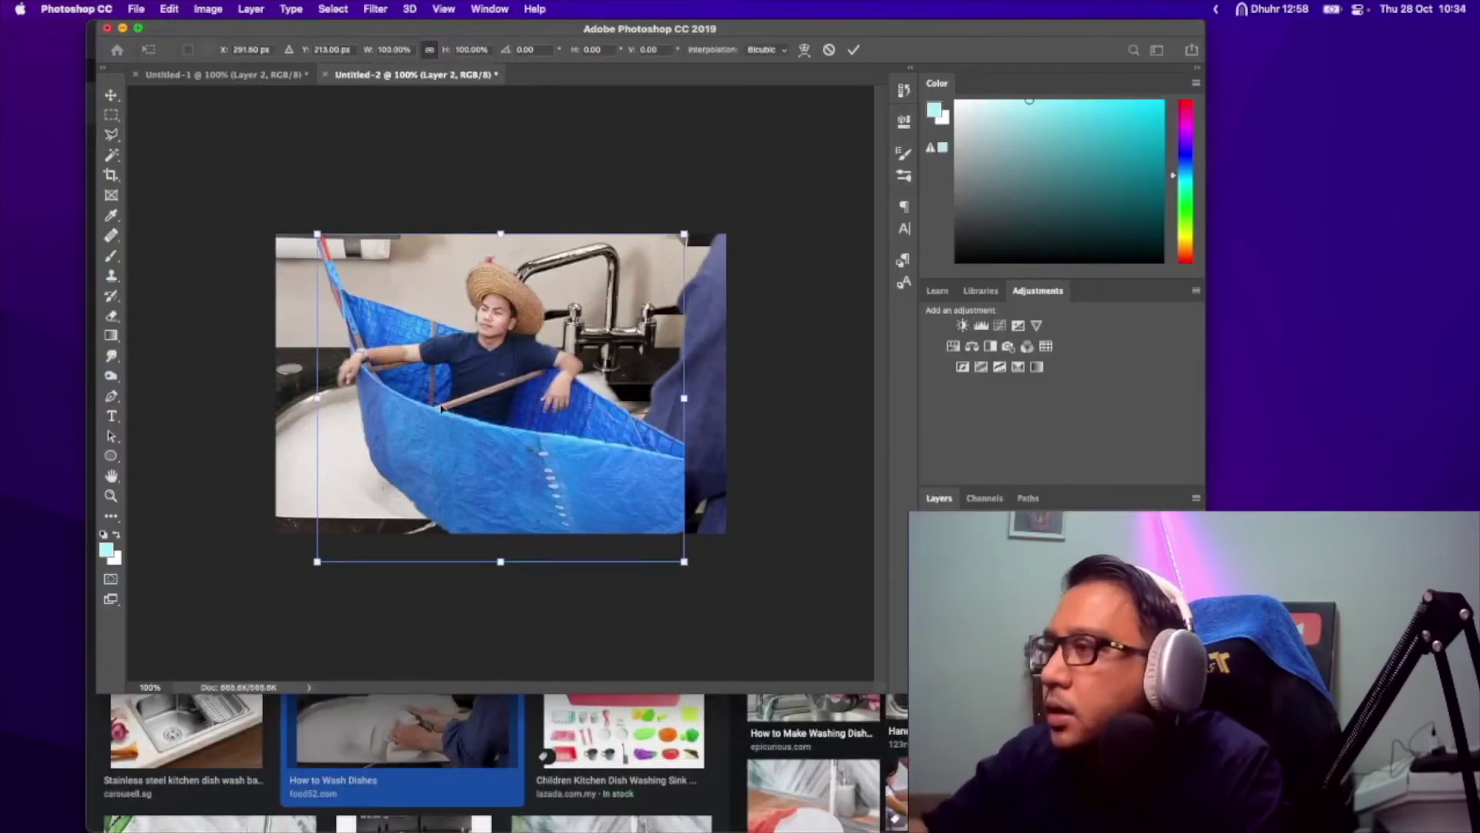
pyautogui.moveTo(692, 232); pyautogui.dragTo(508, 390)
pyautogui.moveTo(393, 455); pyautogui.dragTo(362, 402)
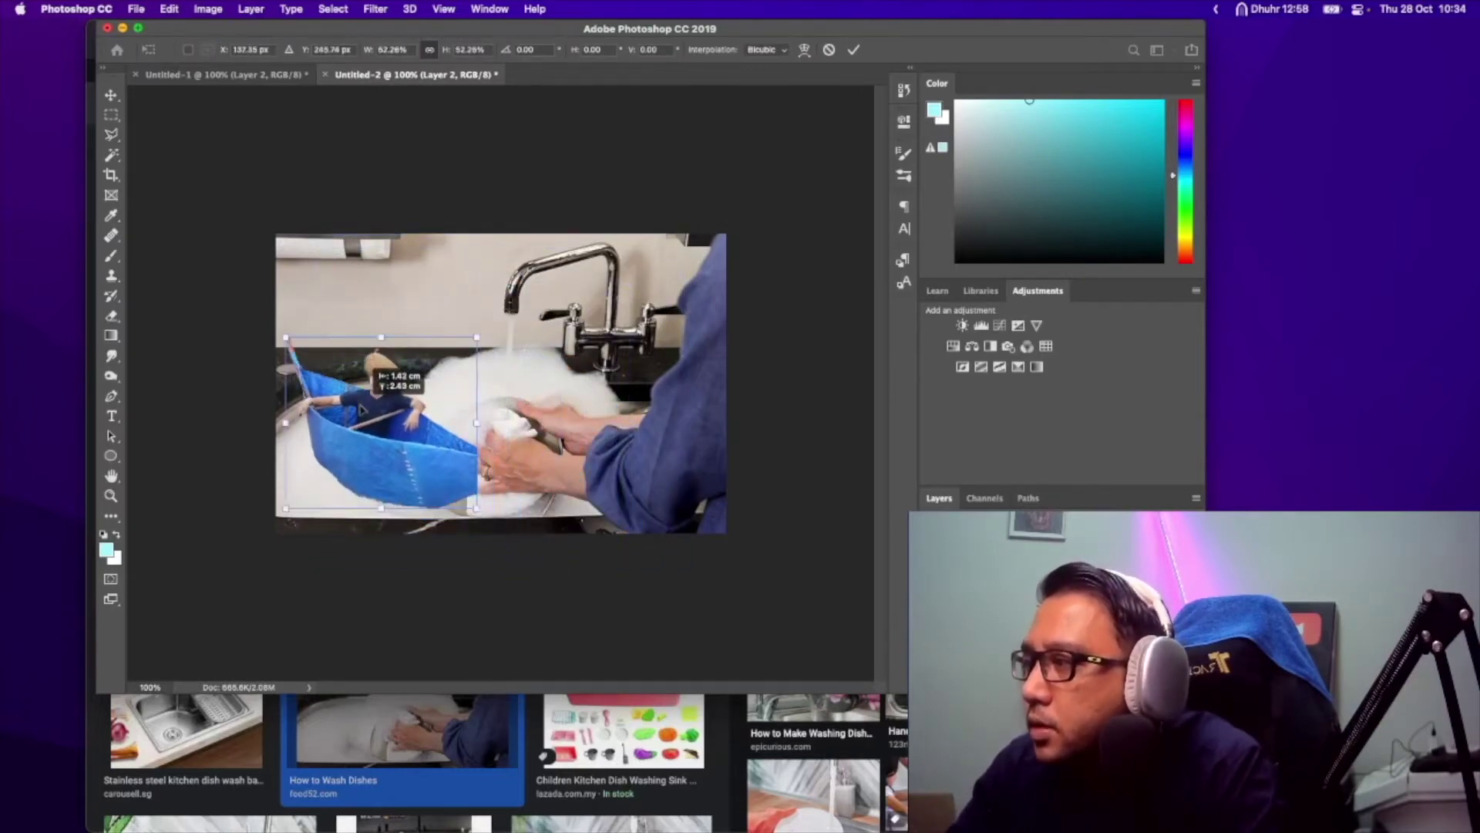
pyautogui.moveTo(478, 508); pyautogui.dragTo(439, 486)
pyautogui.moveTo(466, 322); pyautogui.dragTo(476, 344)
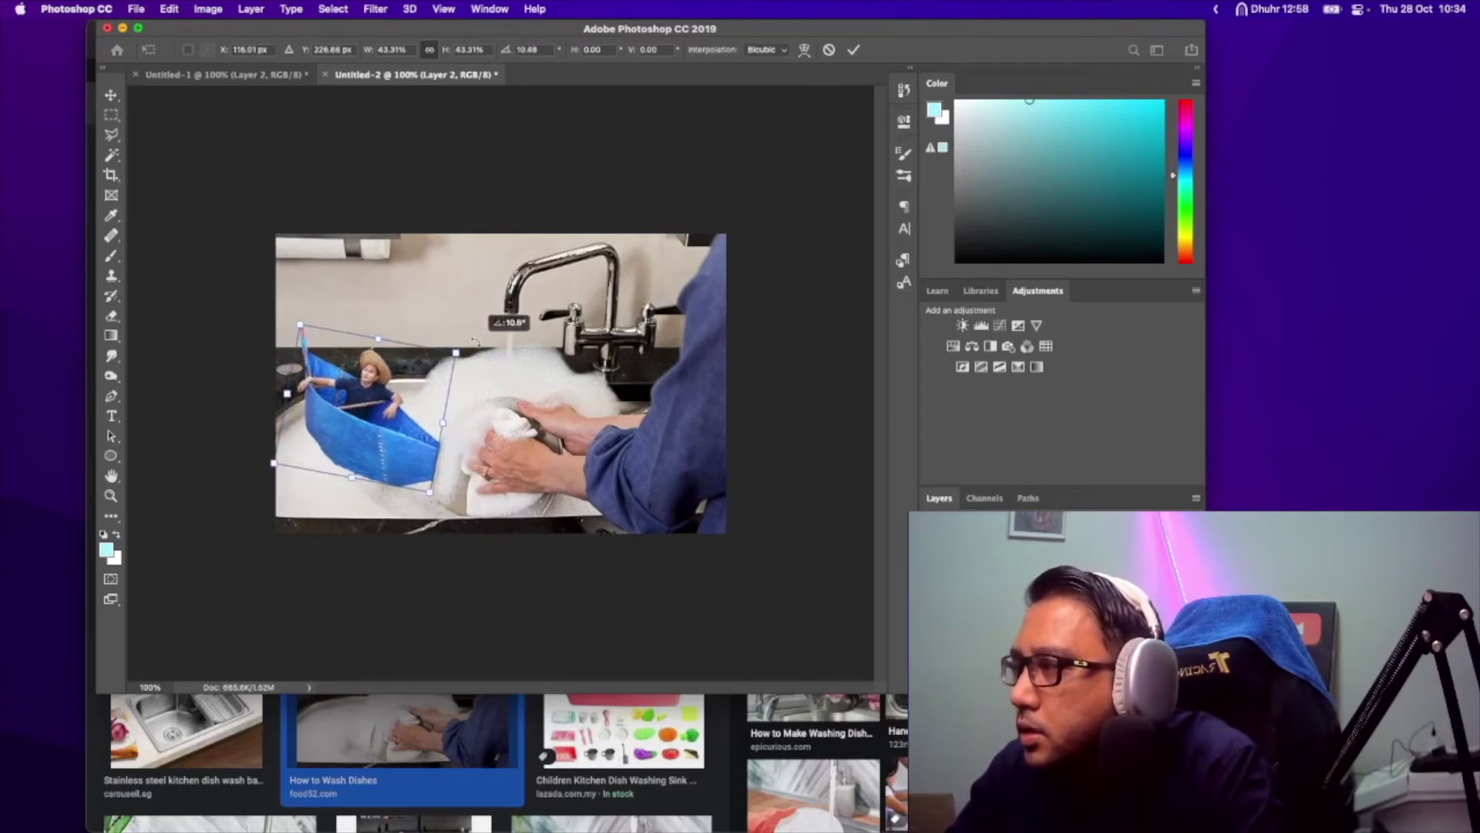
pyautogui.press('Return')
# - Outline the foam mound below the faucet with the Lasso and copy it to a new layer
pyautogui.press('e')
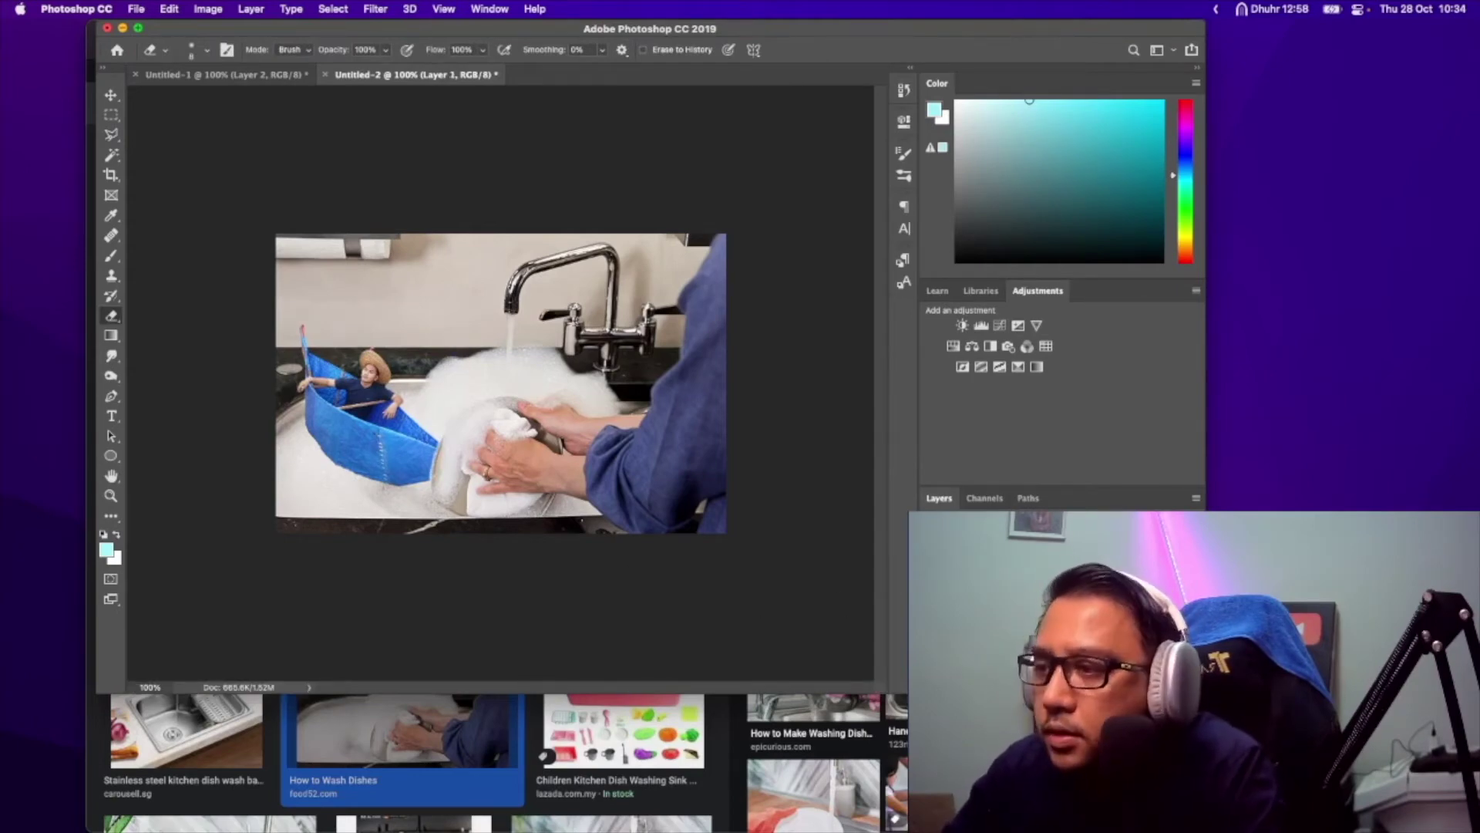
pyautogui.press('l')
pyautogui.moveTo(427, 380)
pyautogui.mouseDown()
pyautogui.moveTo(538, 368)
pyautogui.moveTo(432, 397)
pyautogui.mouseUp()
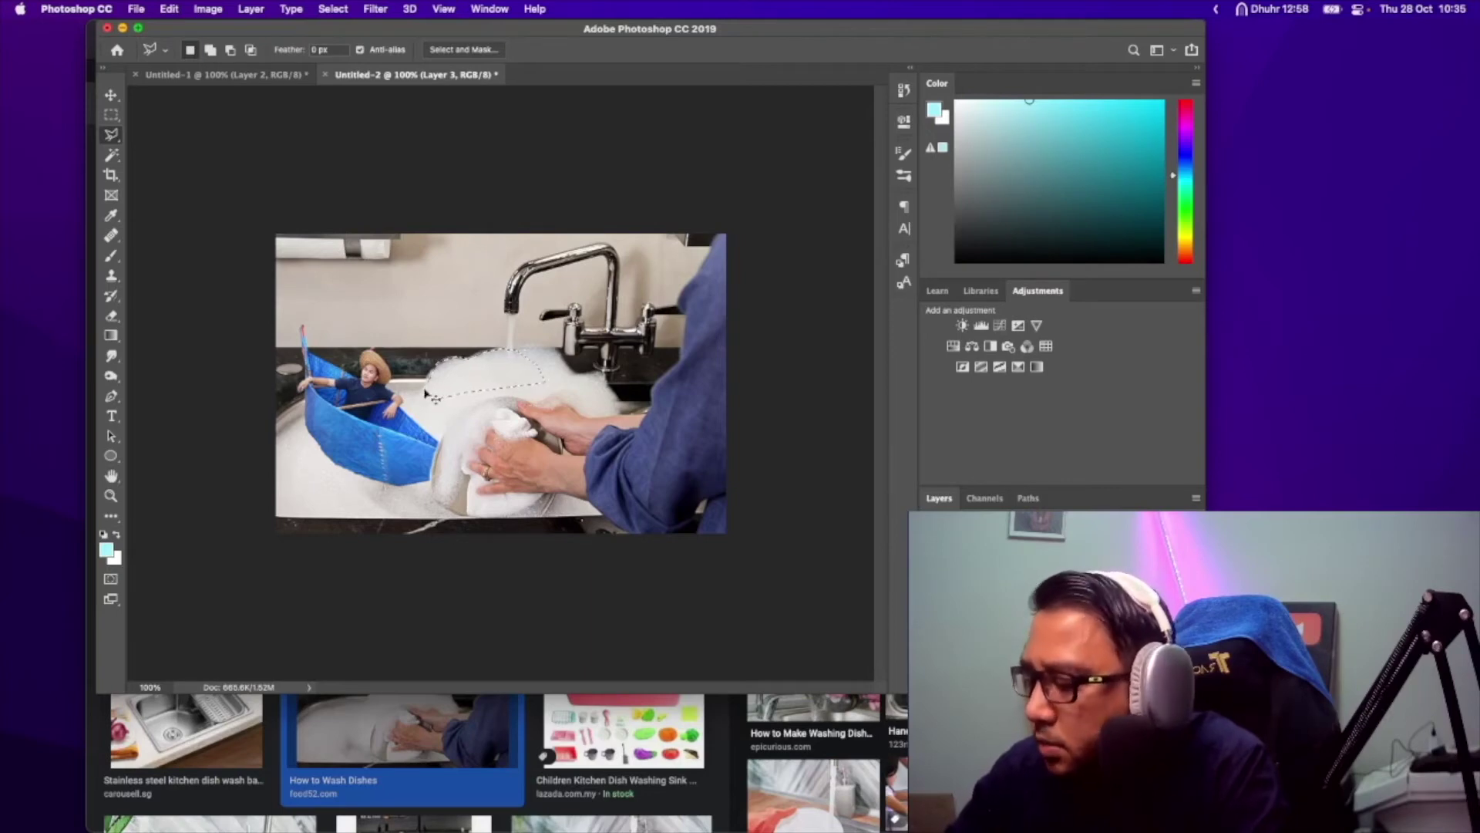
pyautogui.press('super+c')
pyautogui.click(740, 325)
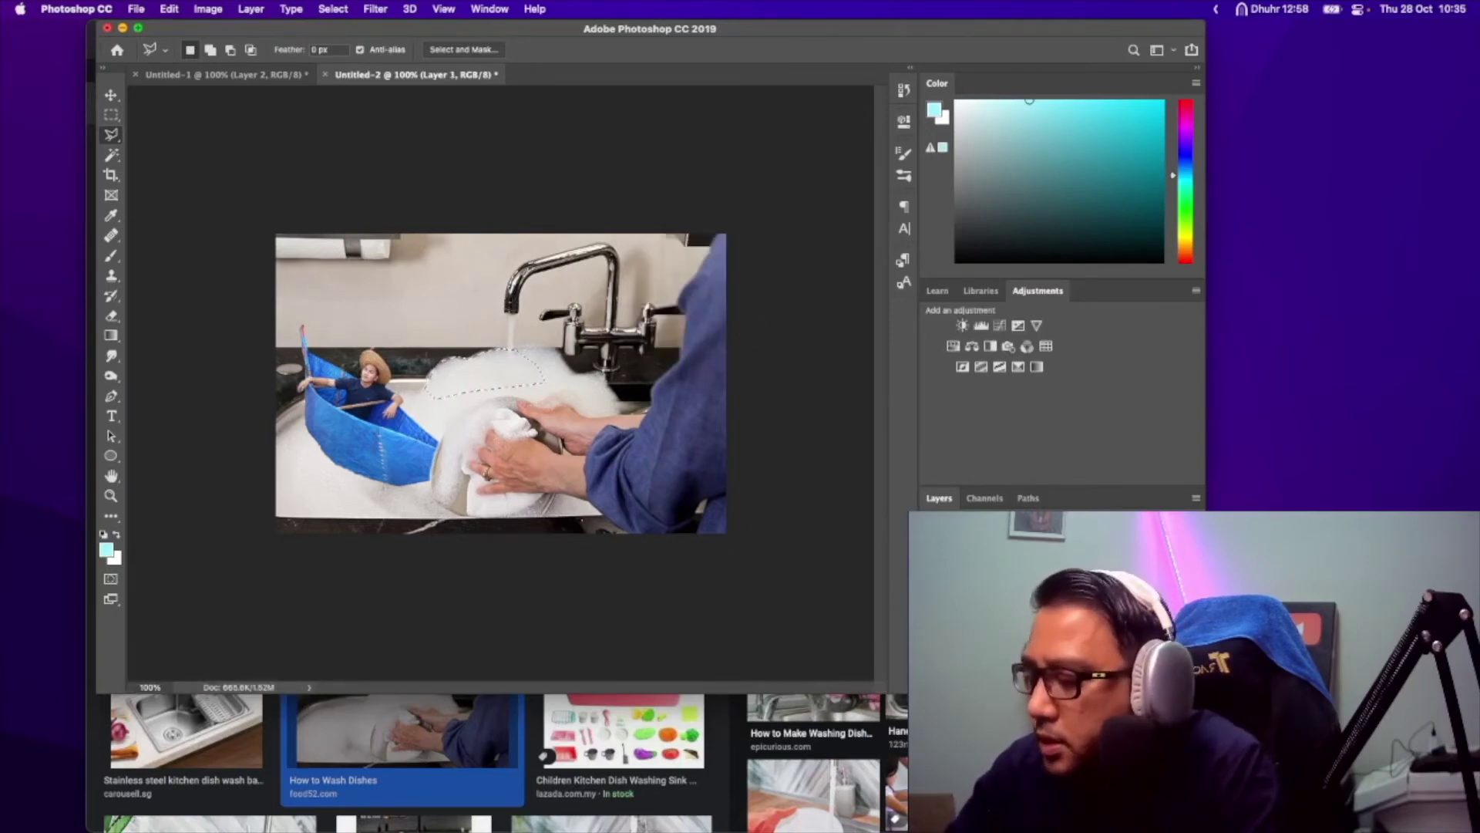
pyautogui.press('super+d')
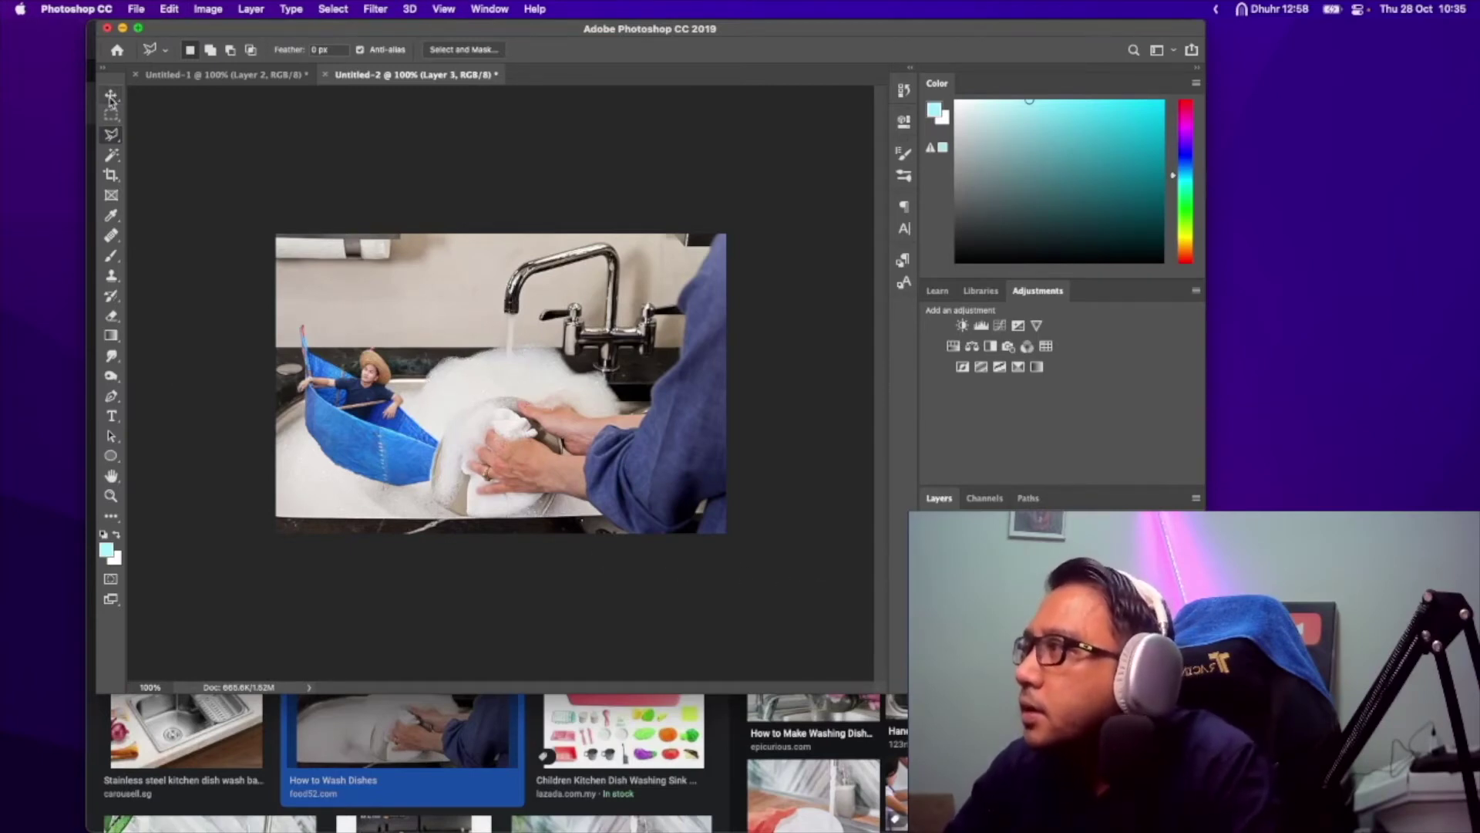
# - Move the copied foam mound over the boat's lower hull and rotate it about 23° to follow the sink's foam
pyautogui.click(111, 95)
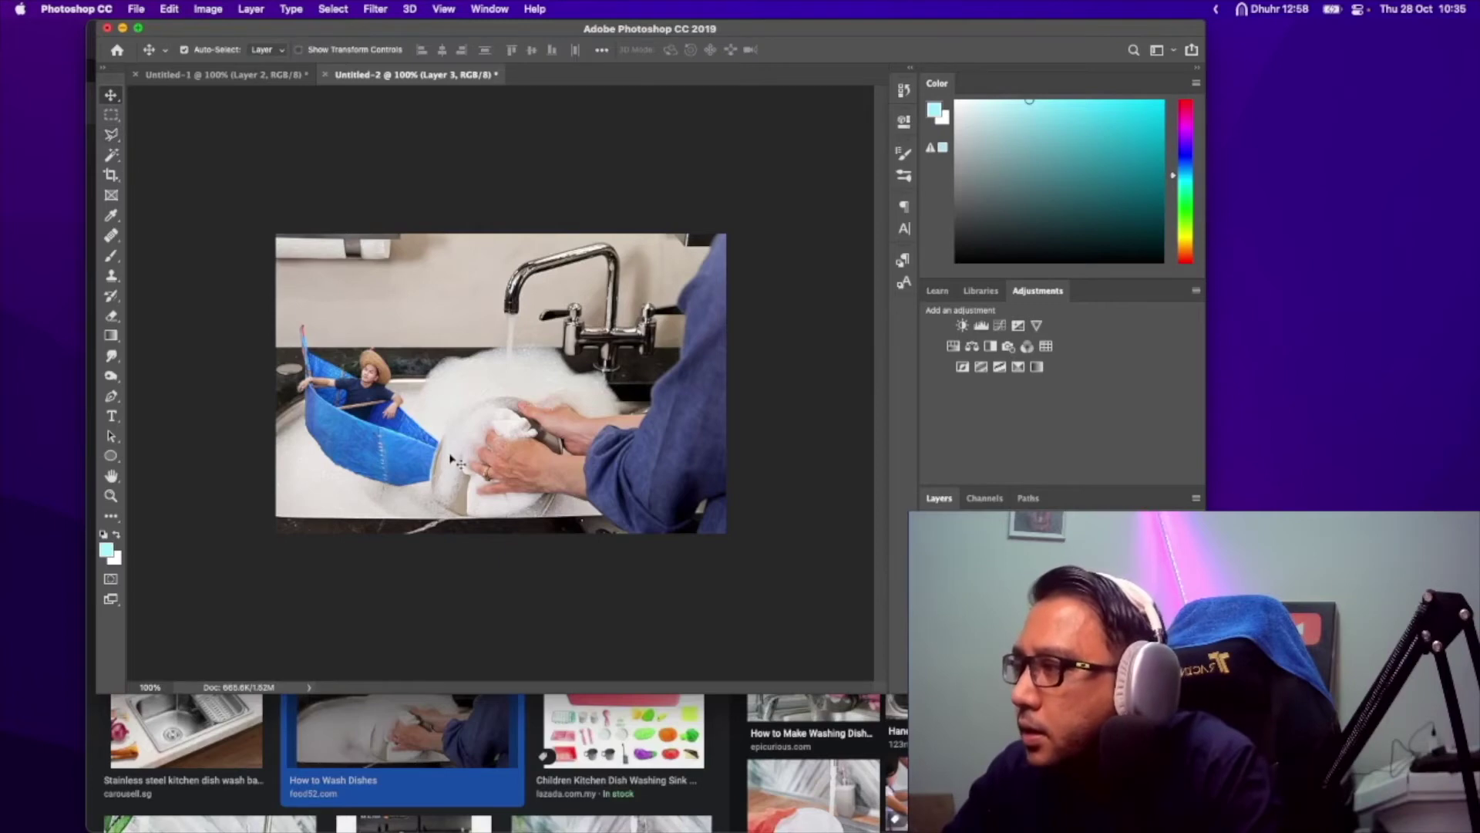
pyautogui.moveTo(455, 465); pyautogui.dragTo(513, 460)
pyautogui.press('super+z')
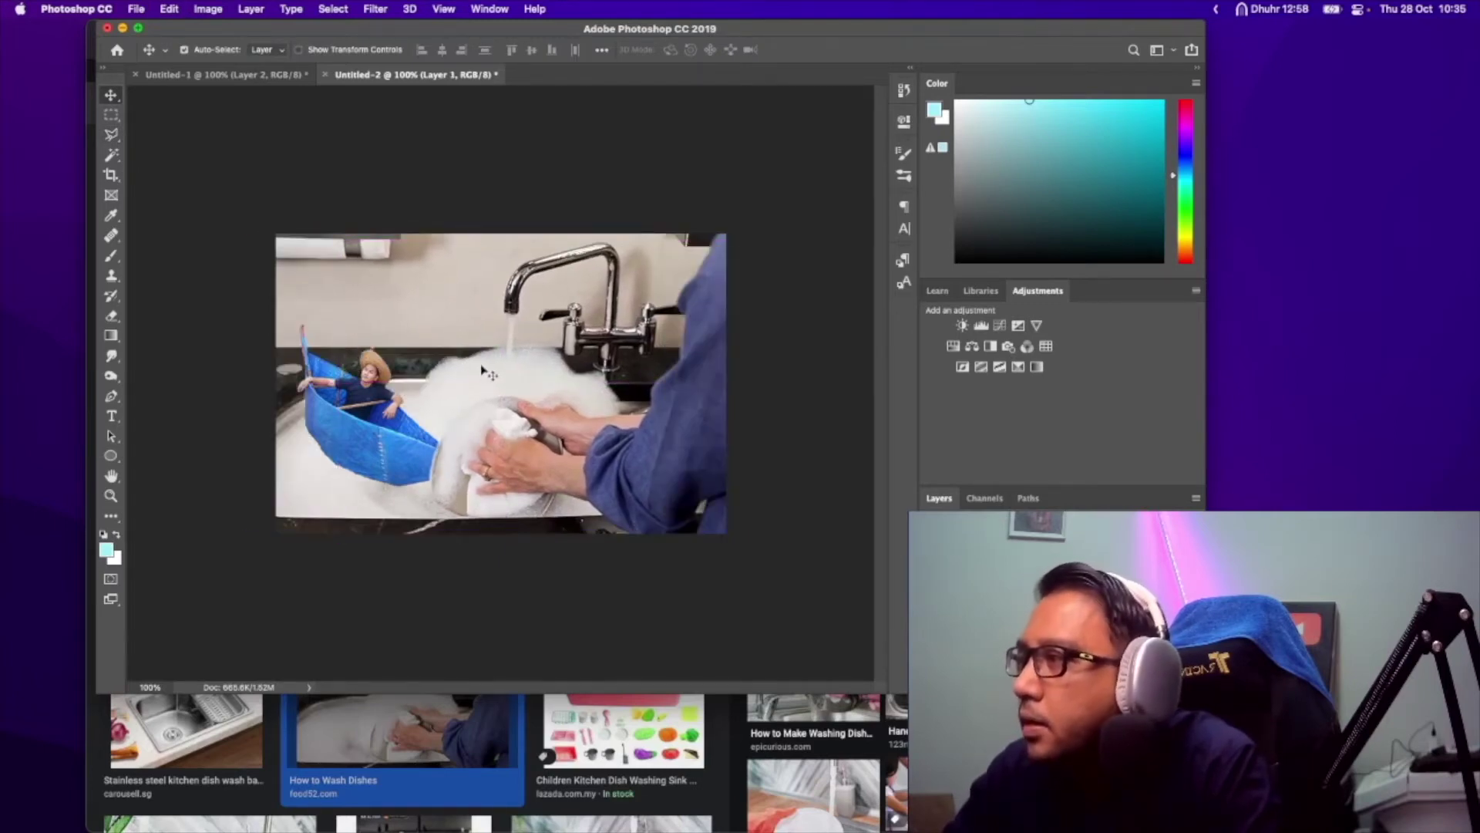
pyautogui.moveTo(487, 373); pyautogui.dragTo(356, 454)
pyautogui.press('super+t')
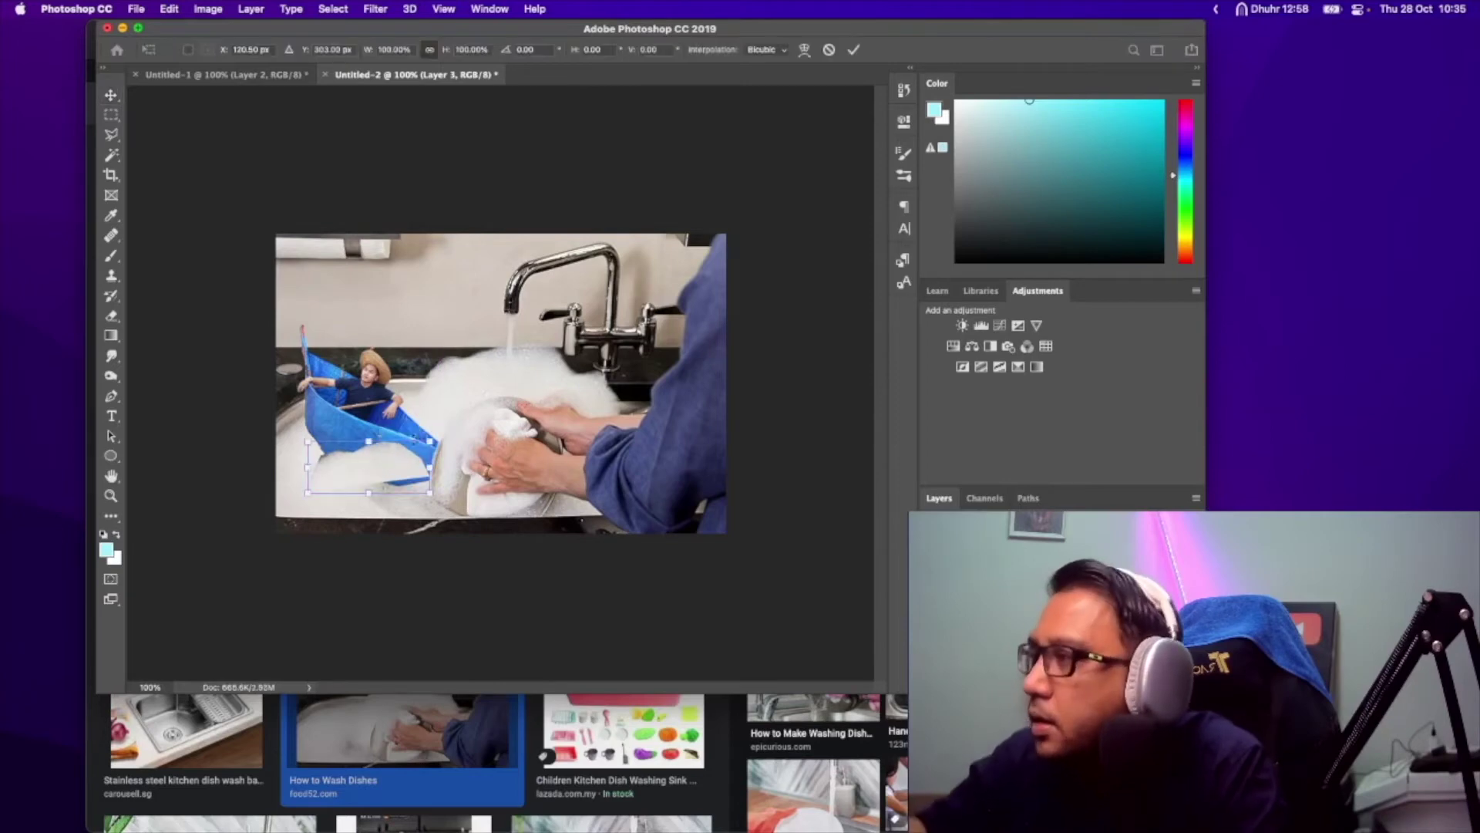
pyautogui.moveTo(441, 436); pyautogui.dragTo(372, 480)
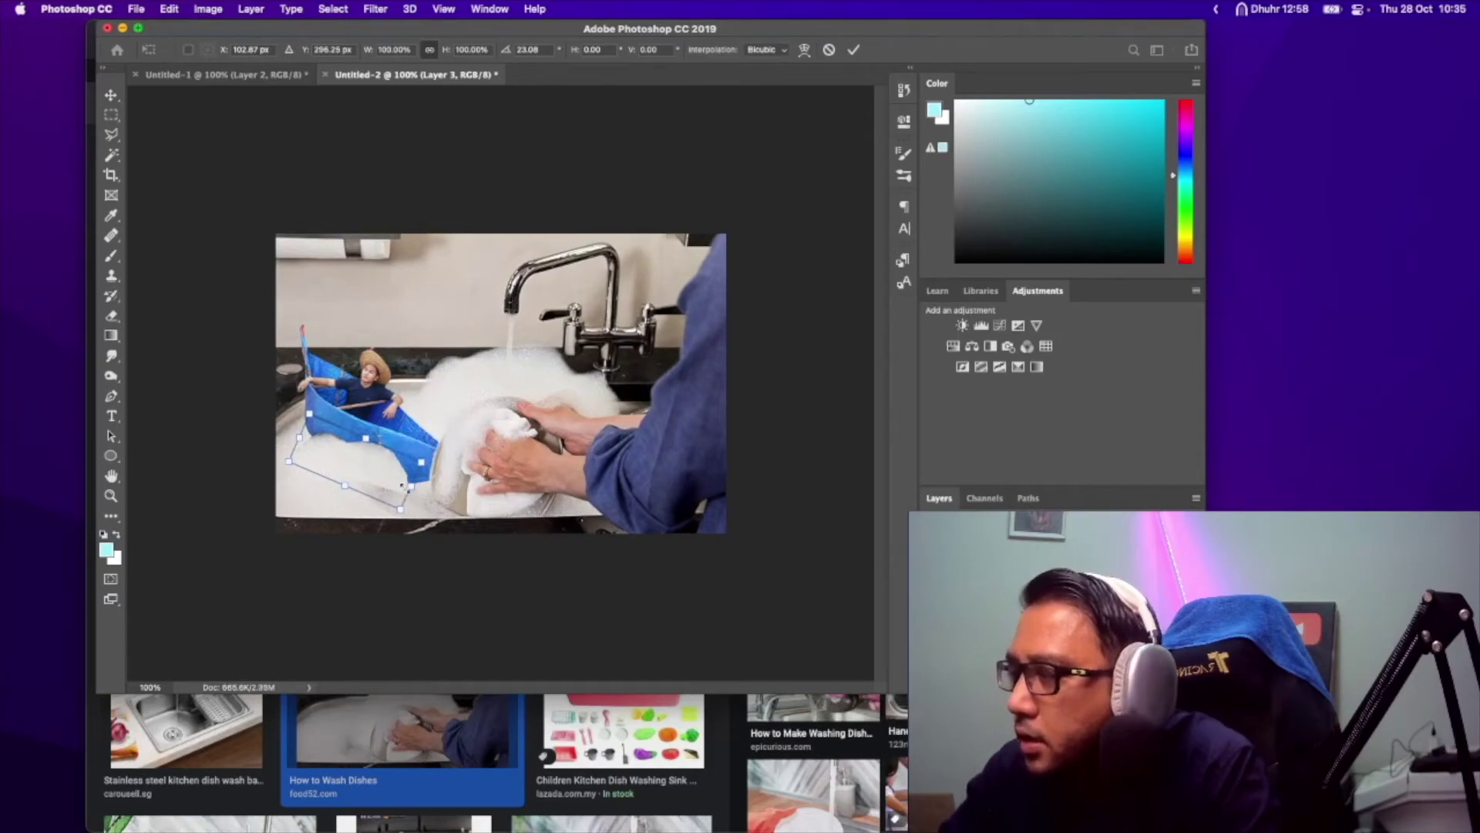
pyautogui.press('Return')
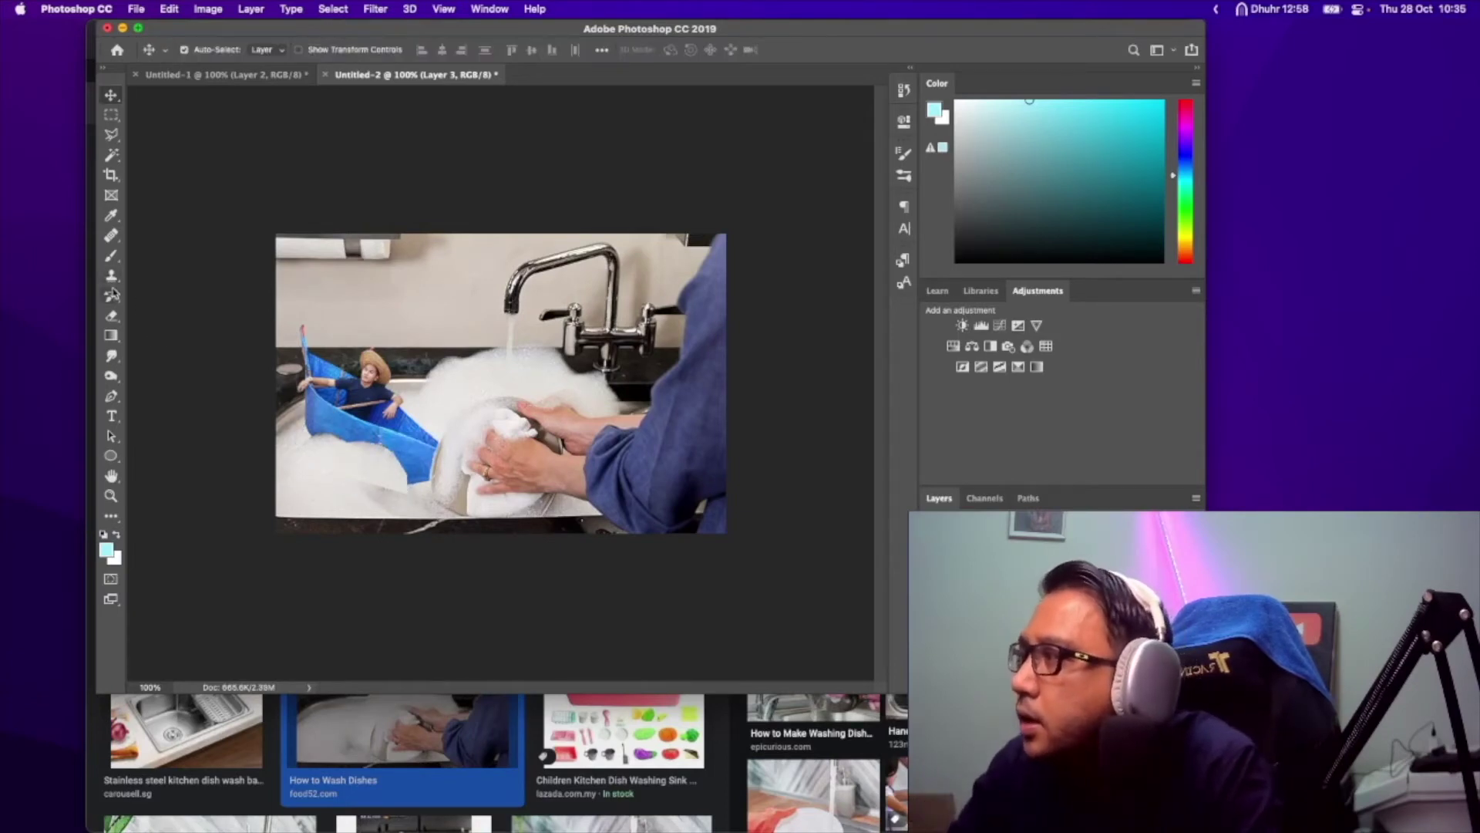
# - Soften the foam copy's edges along the blue hull with the Eraser at brush size 45
pyautogui.click(111, 317)
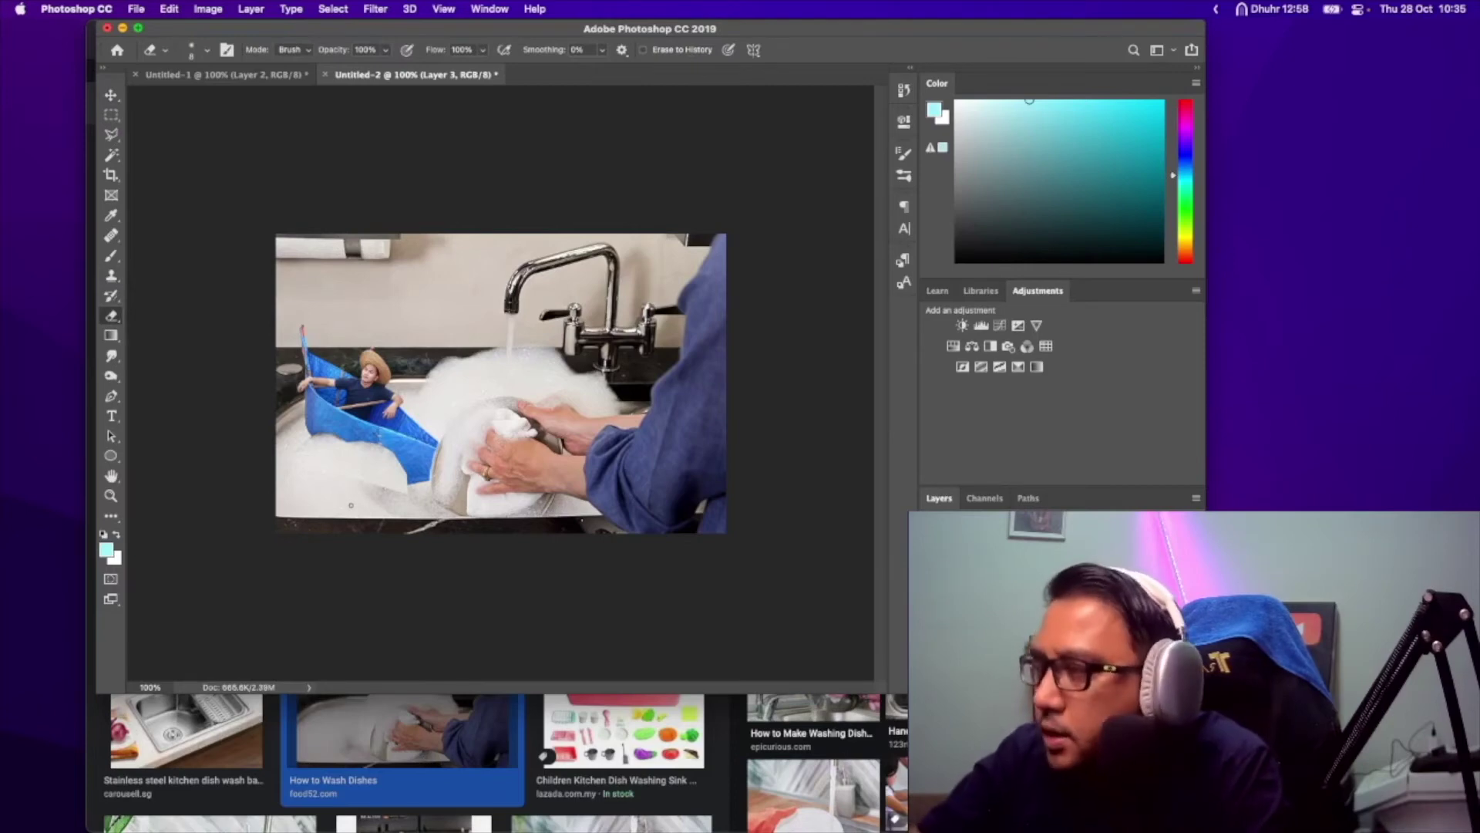
pyautogui.press(']')
pyautogui.press(']')
pyautogui.press(']')
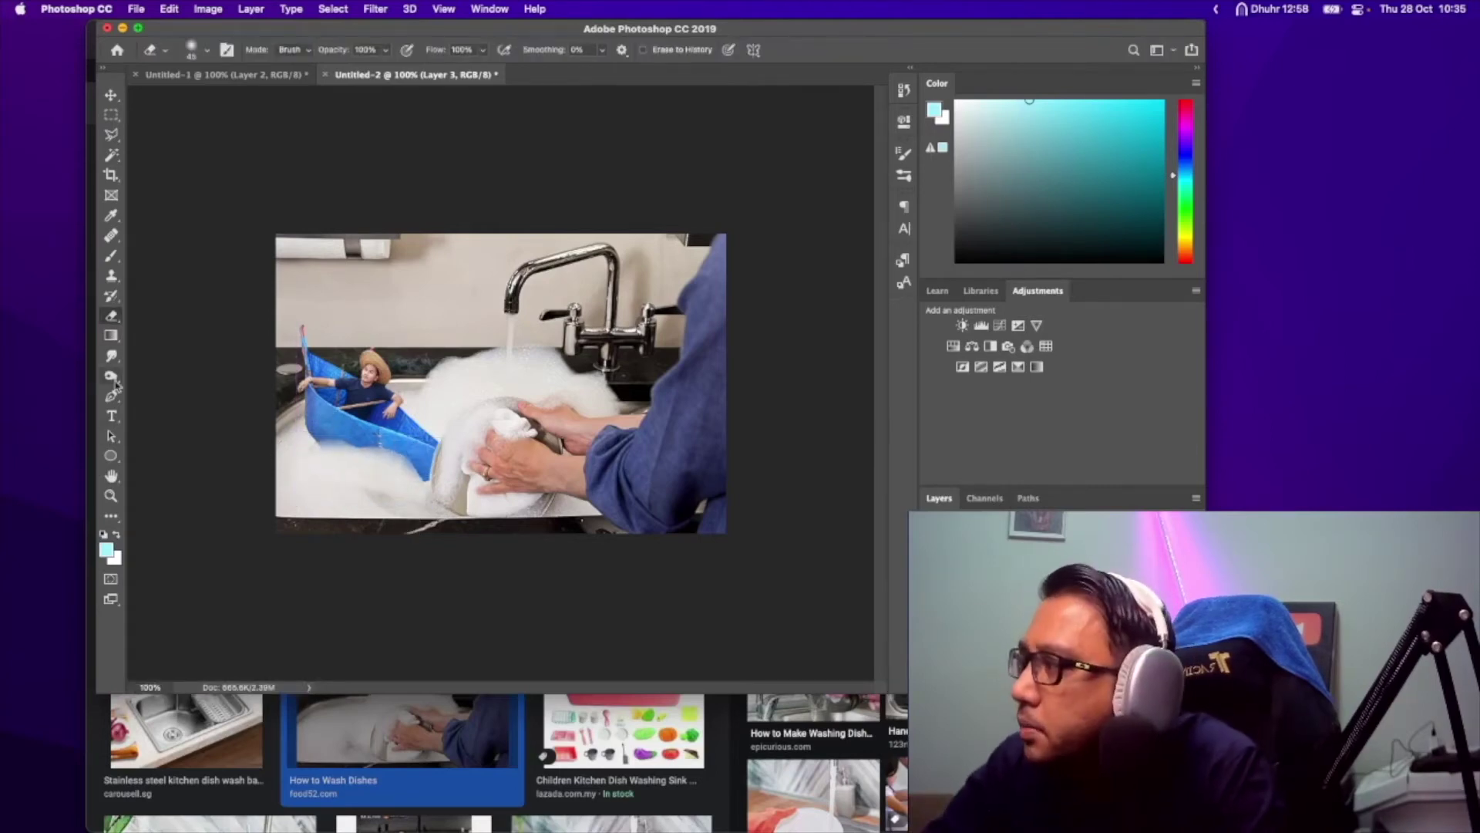
# - Blur the cutout edges of the man and boat with the Blur tool at 50% strength, using brush sizes 25 and 10
pyautogui.moveTo(111, 355); pyautogui.dragTo(162, 356)
pyautogui.moveTo(309, 441)
pyautogui.mouseDown()
pyautogui.moveTo(289, 461)
pyautogui.moveTo(392, 504)
pyautogui.moveTo(370, 503)
pyautogui.moveTo(427, 501)
pyautogui.mouseUp()
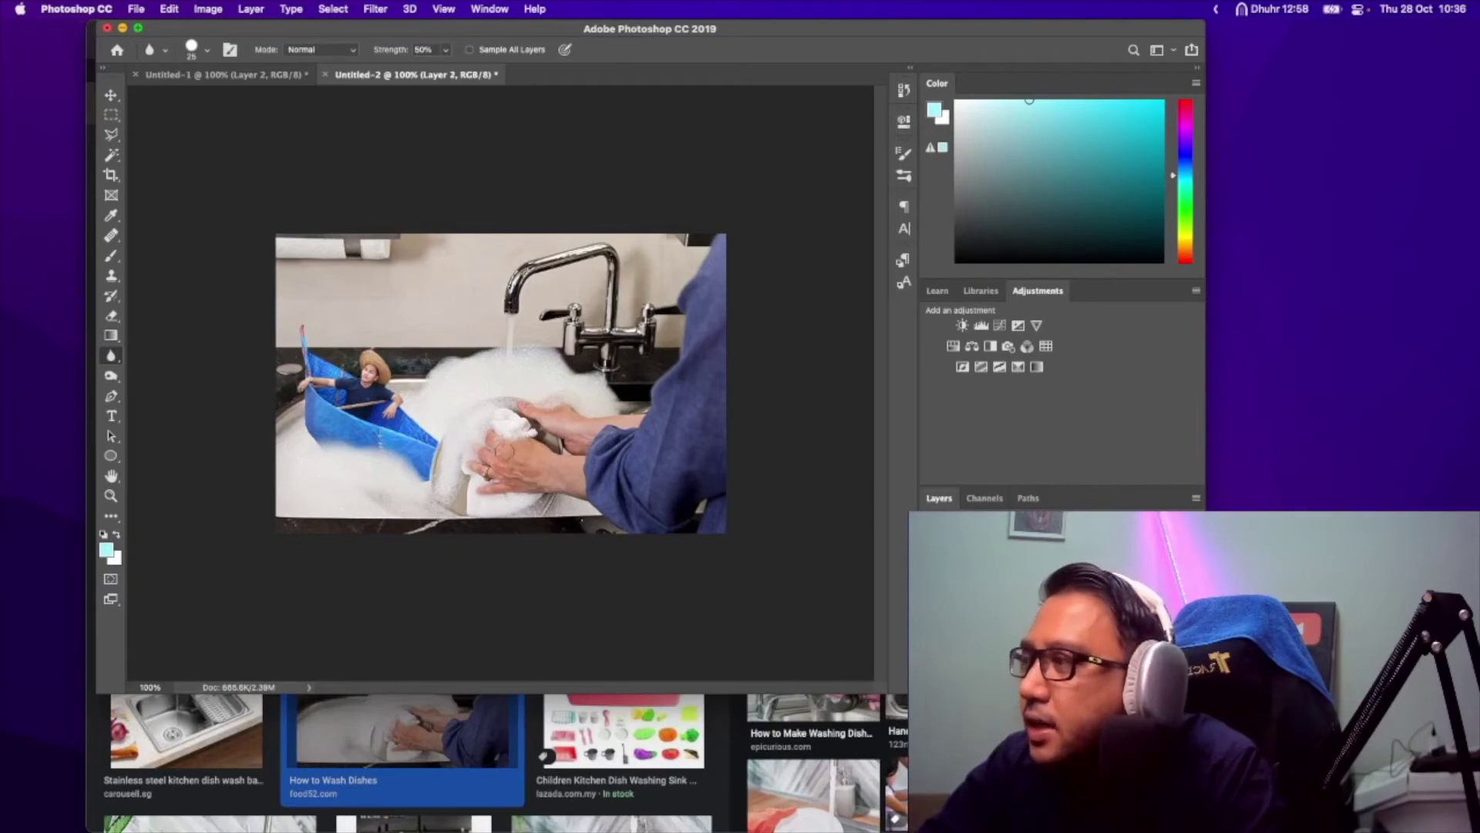
pyautogui.moveTo(449, 433); pyautogui.dragTo(407, 394)
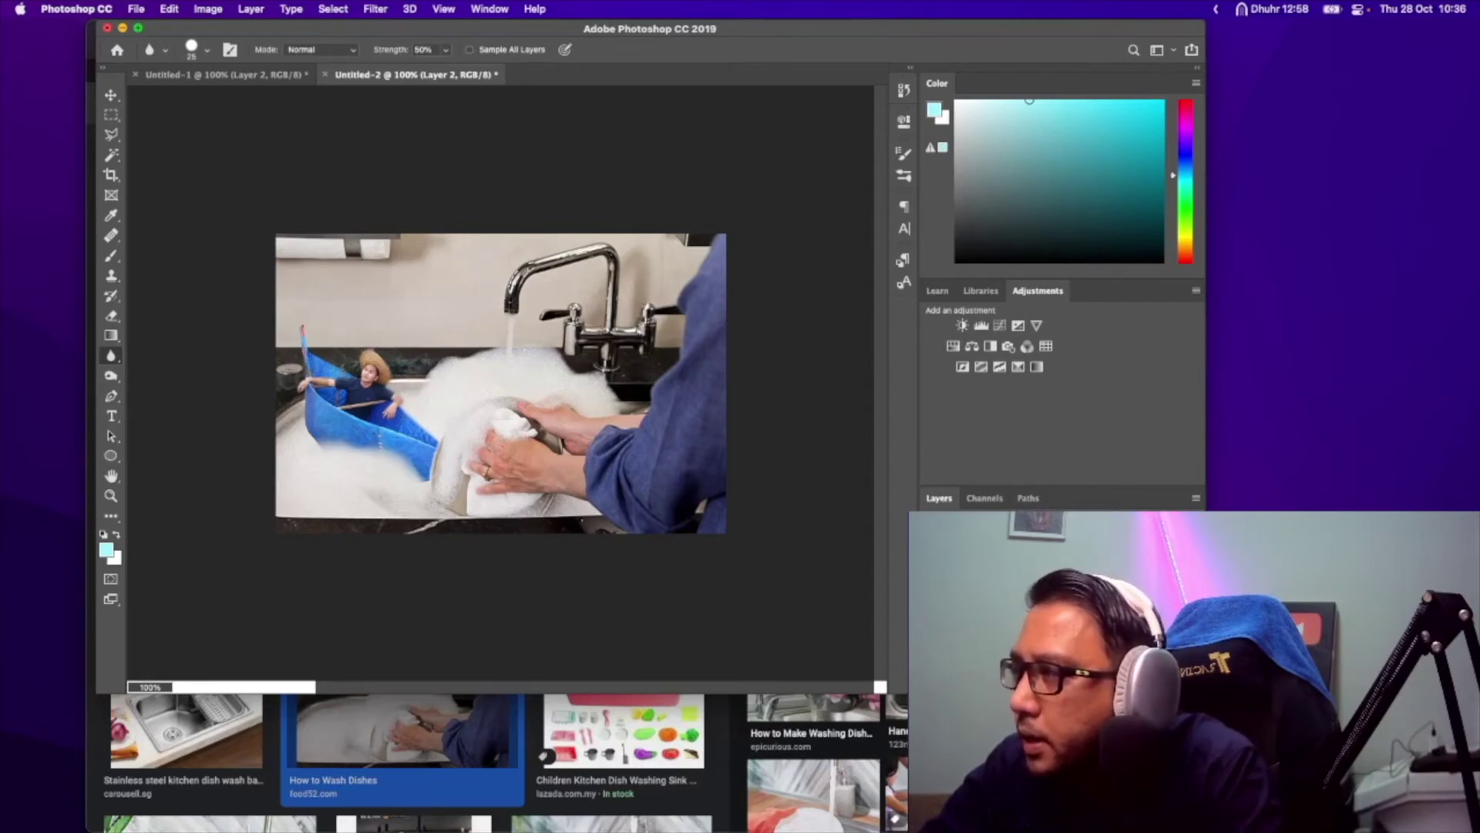
pyautogui.moveTo(289, 394); pyautogui.dragTo(292, 399)
pyautogui.press('[')
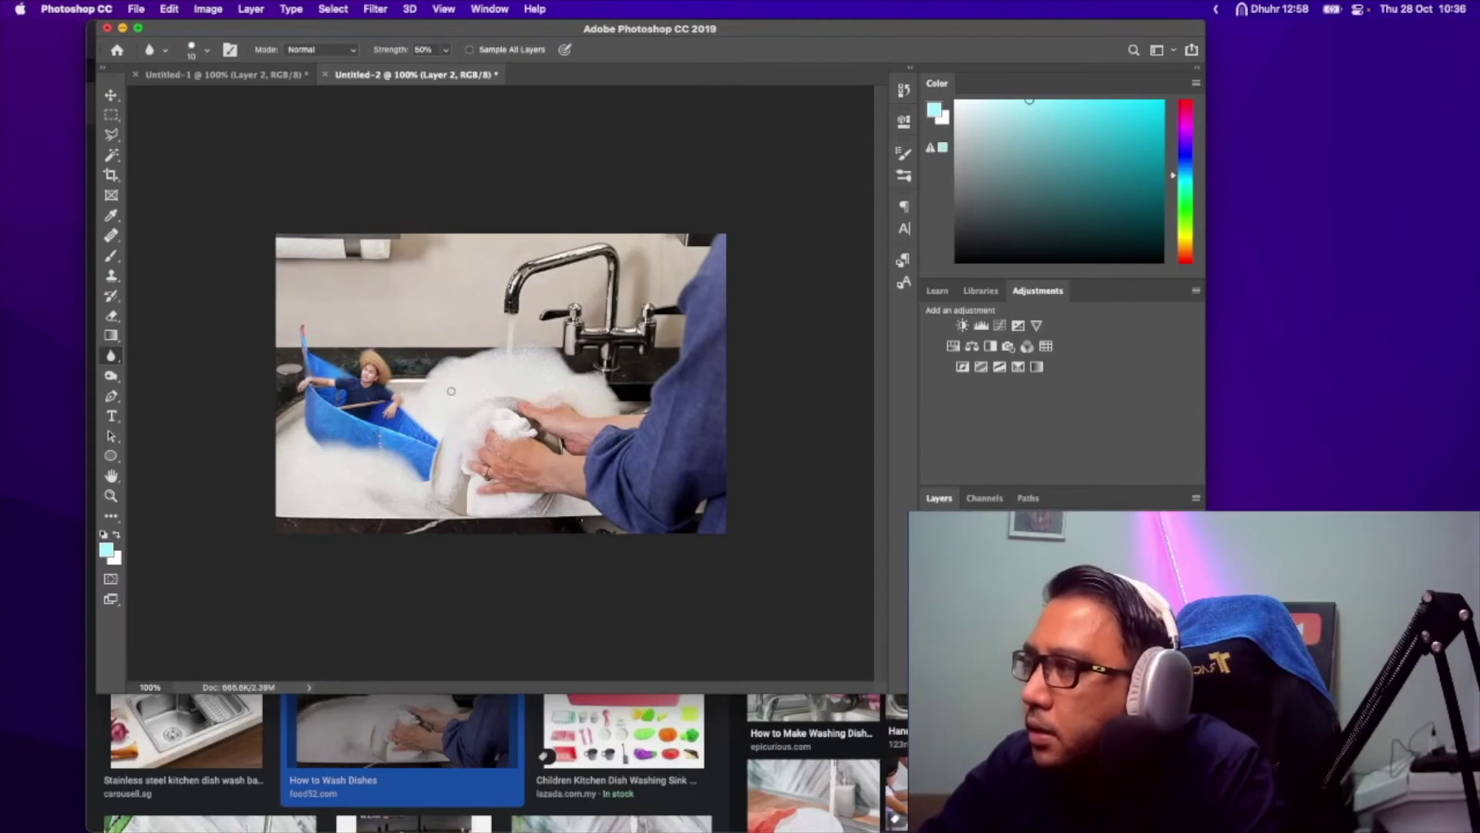
# - Adjust the man and boat layer with Brightness/Contrast, setting brightness to 30 and contrast to about -15
pyautogui.click(202, 10)
pyautogui.moveTo(332, 51)
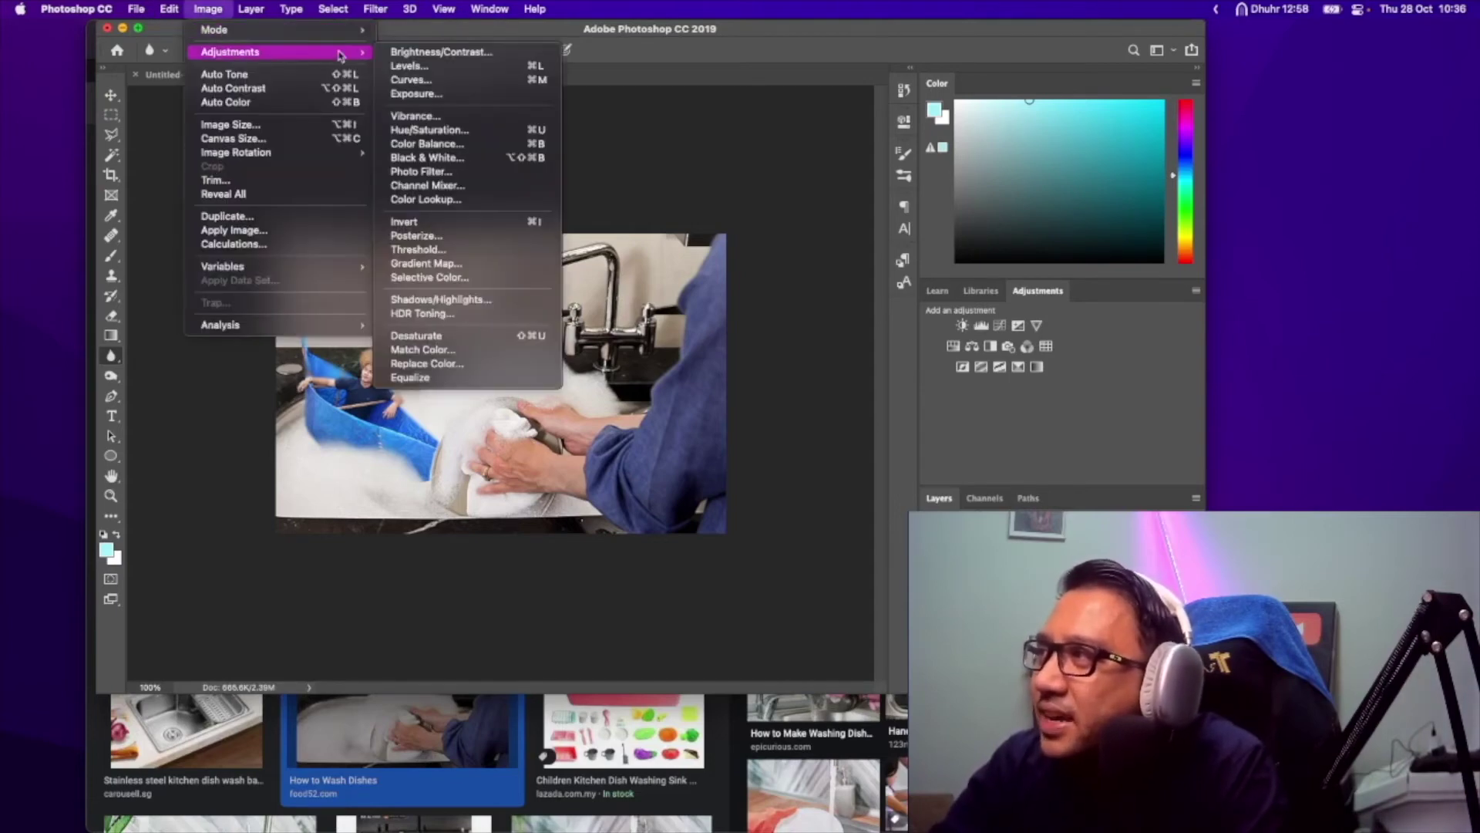
pyautogui.click(417, 53)
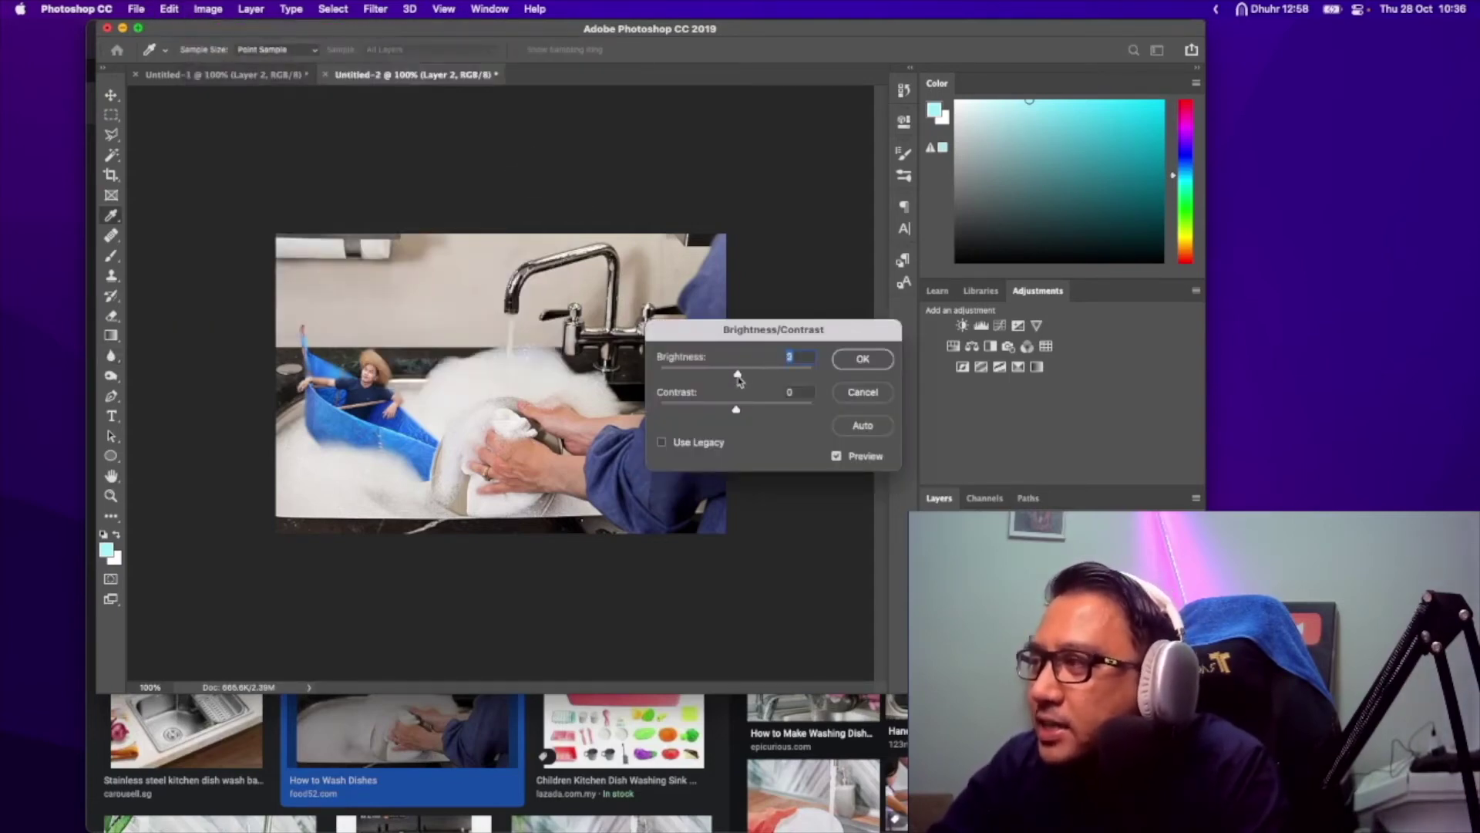
pyautogui.moveTo(738, 378); pyautogui.dragTo(750, 383)
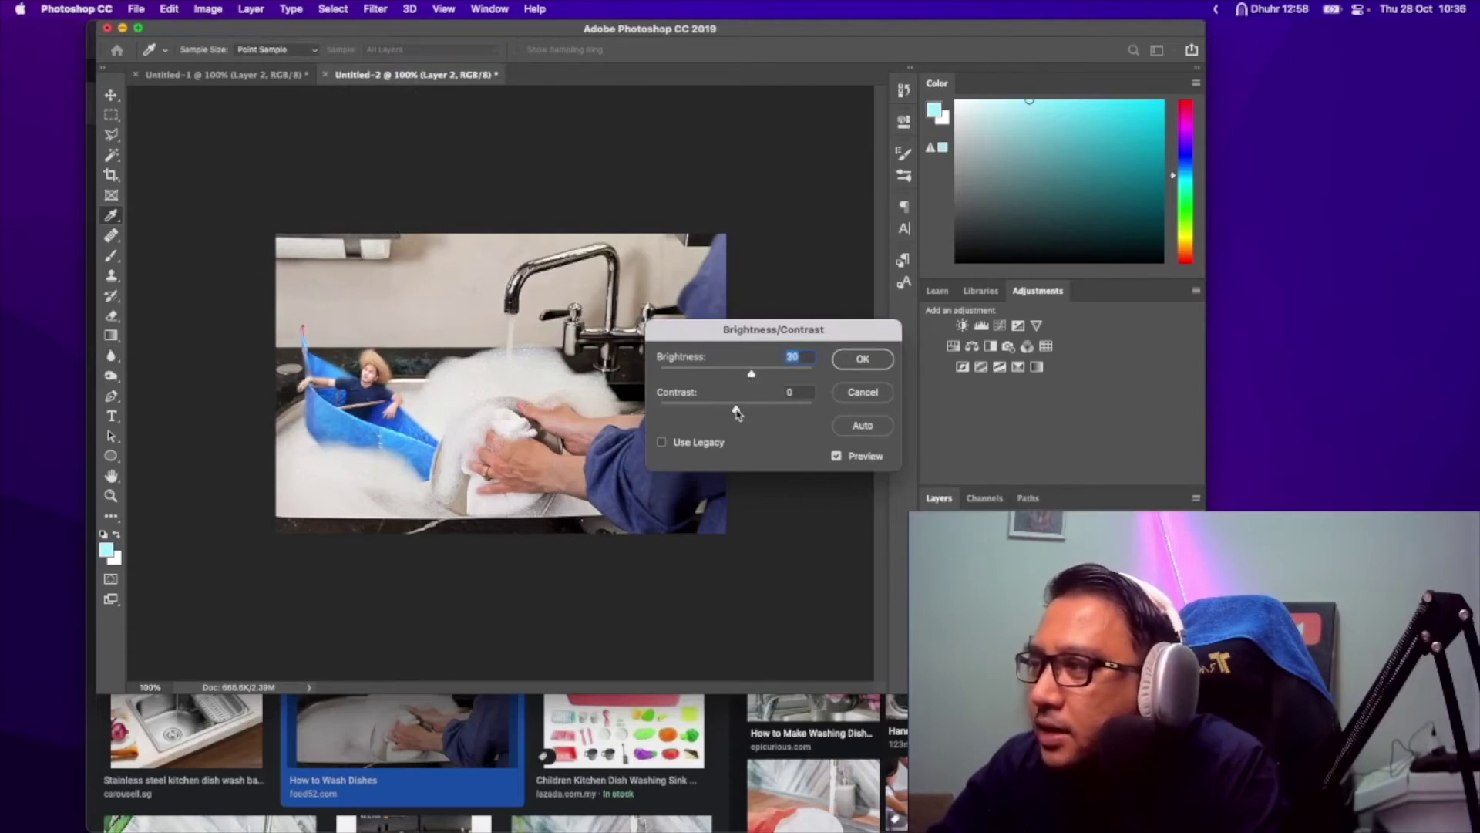
pyautogui.moveTo(737, 414); pyautogui.dragTo(730, 414)
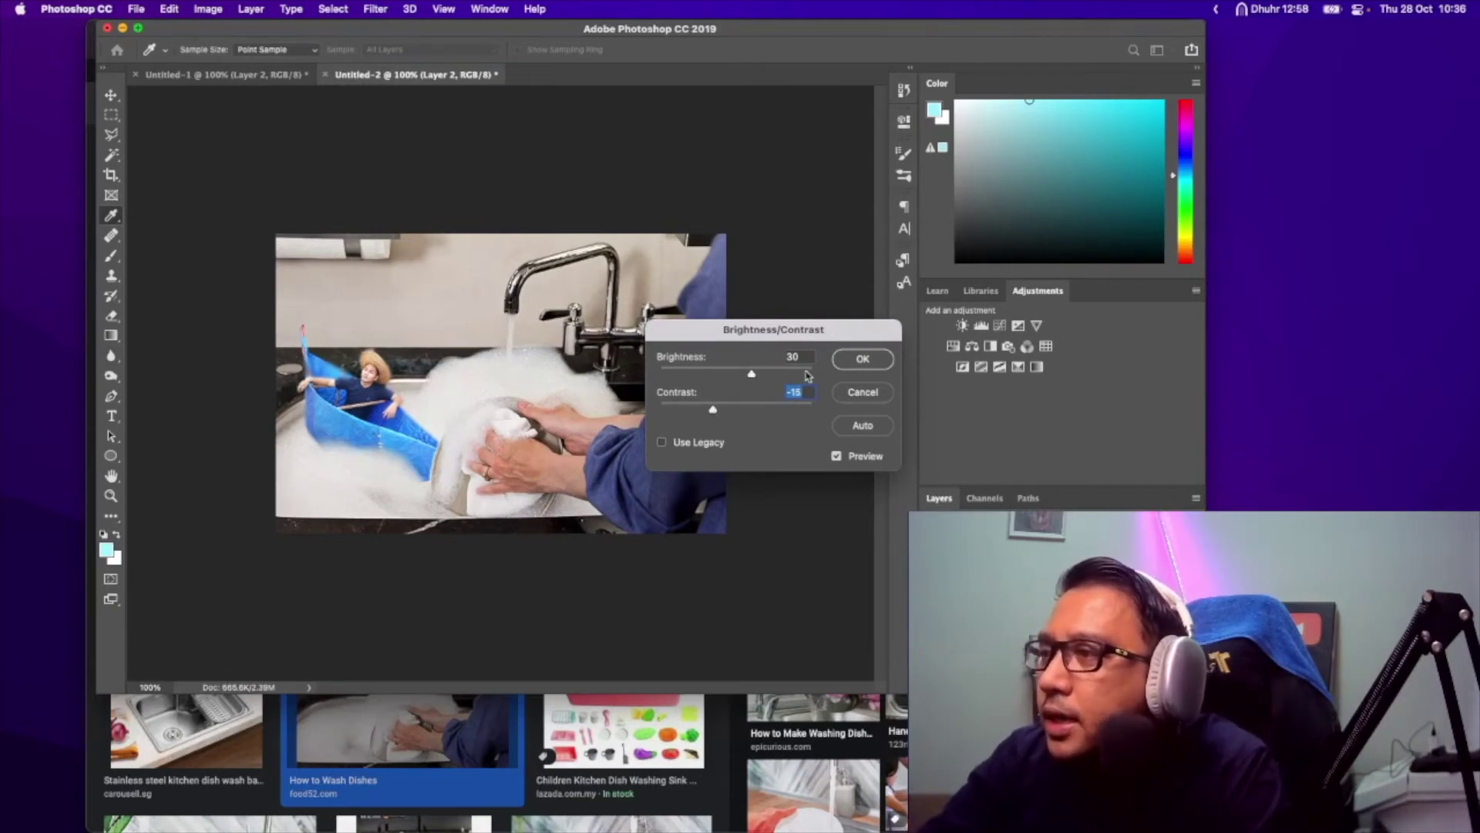
# - Switch to the Facebook group in Safari, post the finished sink edit as a comment under the blue boat request, and open the posted picture
pyautogui.press('super+Tab')
pyautogui.scroll(-3, 505, 330)
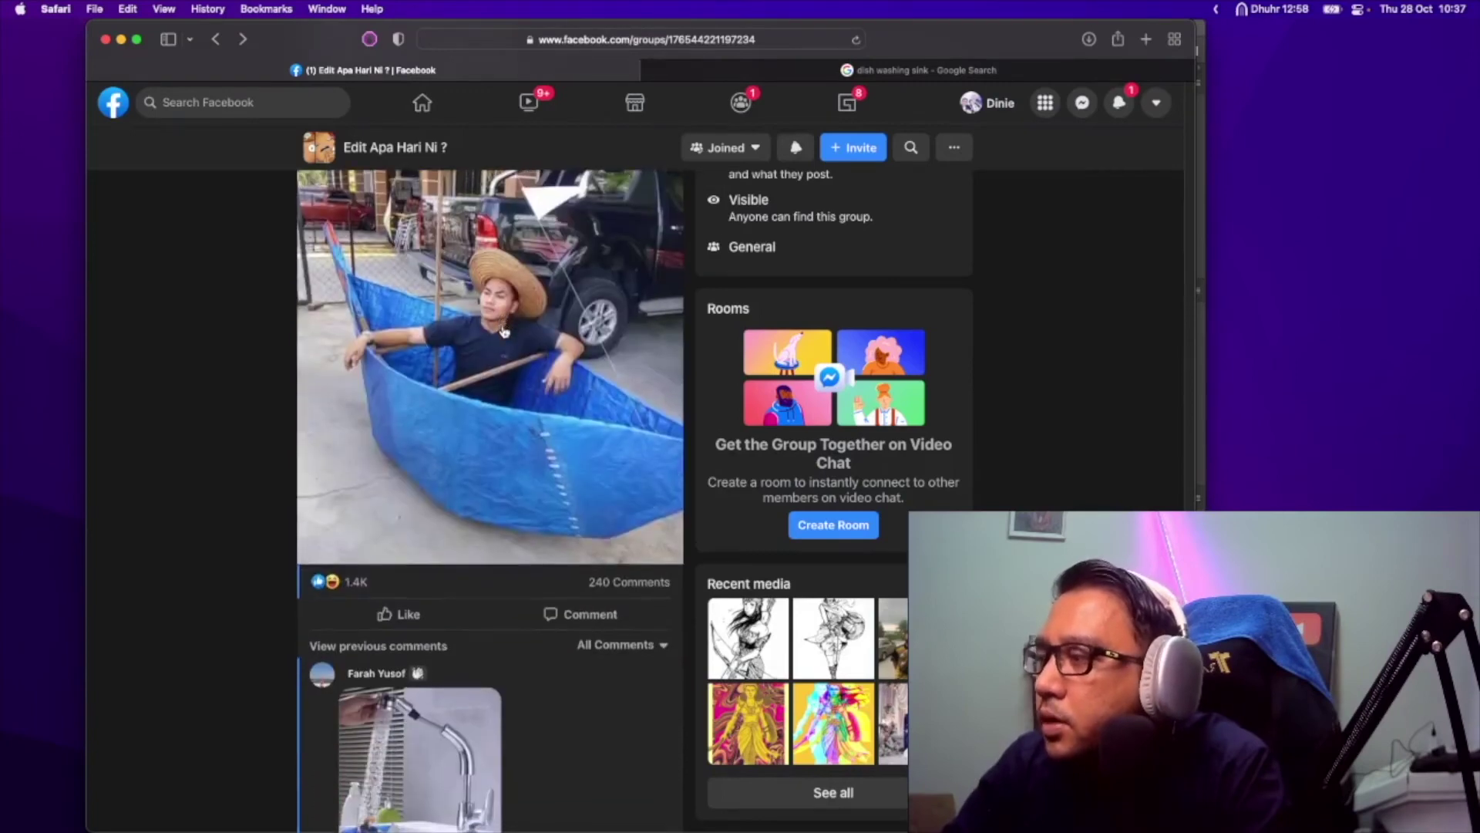
pyautogui.scroll(-3, 568, 497)
pyautogui.click(568, 497)
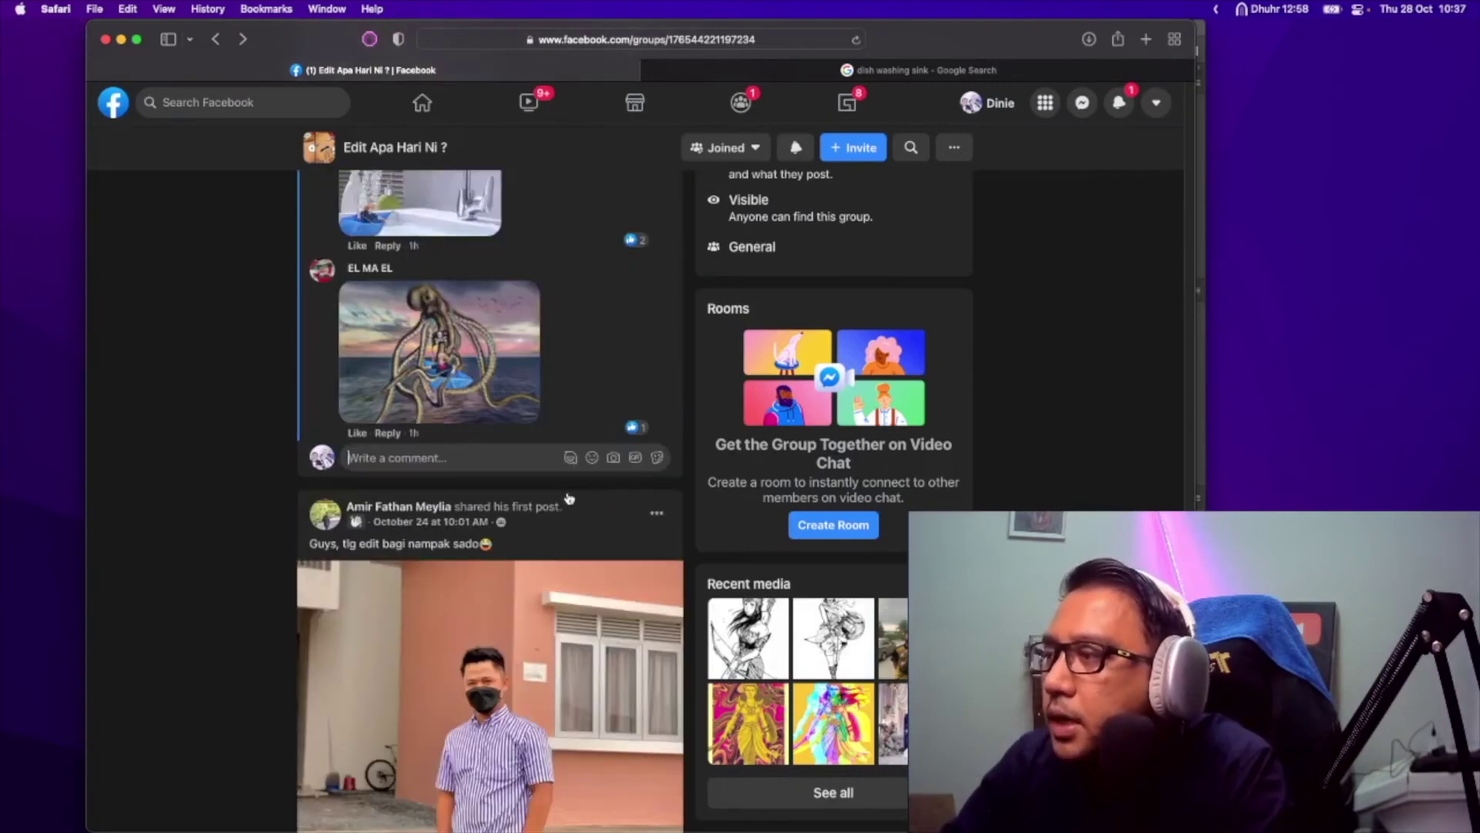
pyautogui.press('super+v')
pyautogui.press('Return')
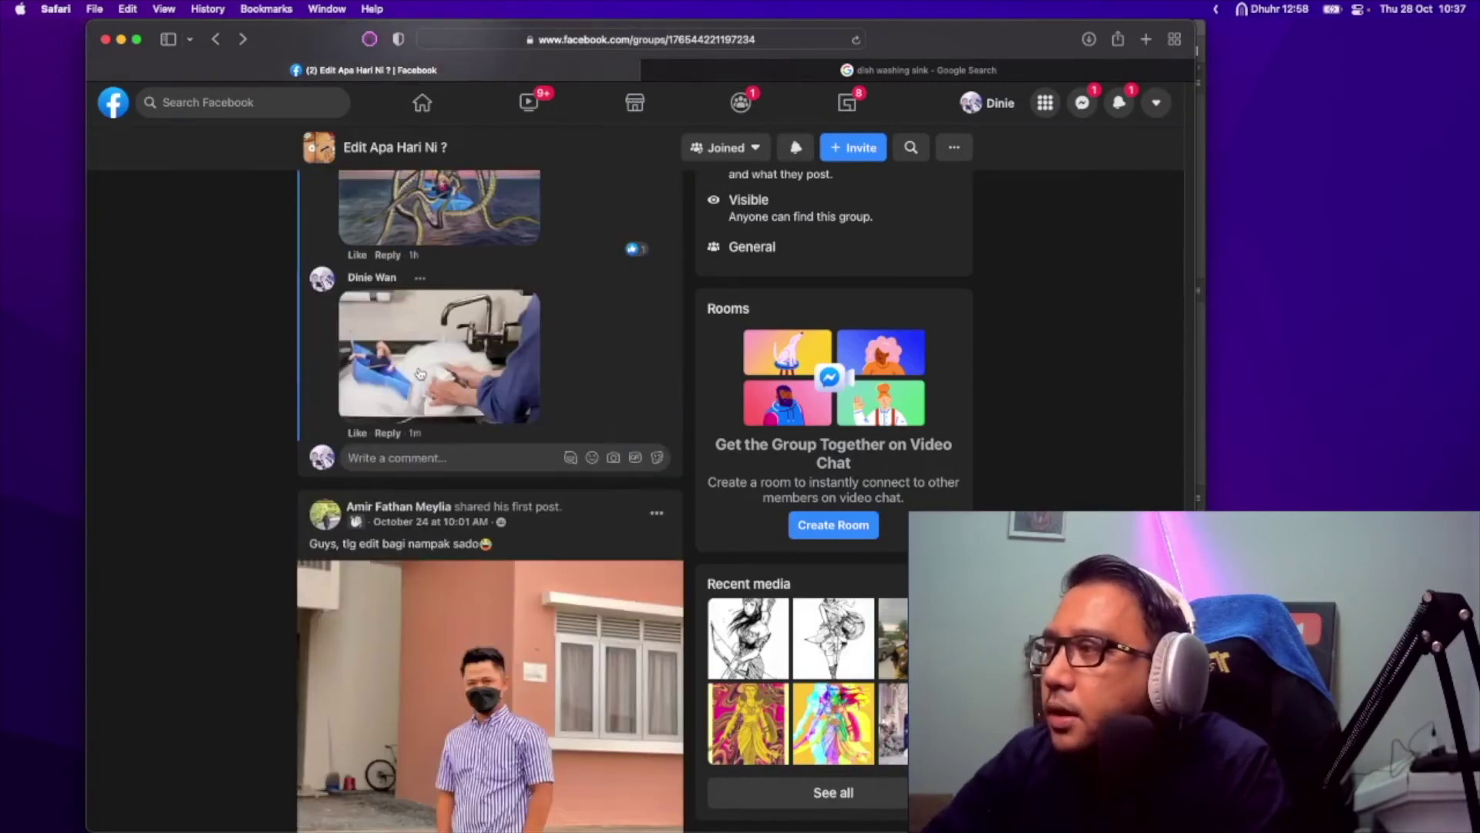
pyautogui.click(432, 386)
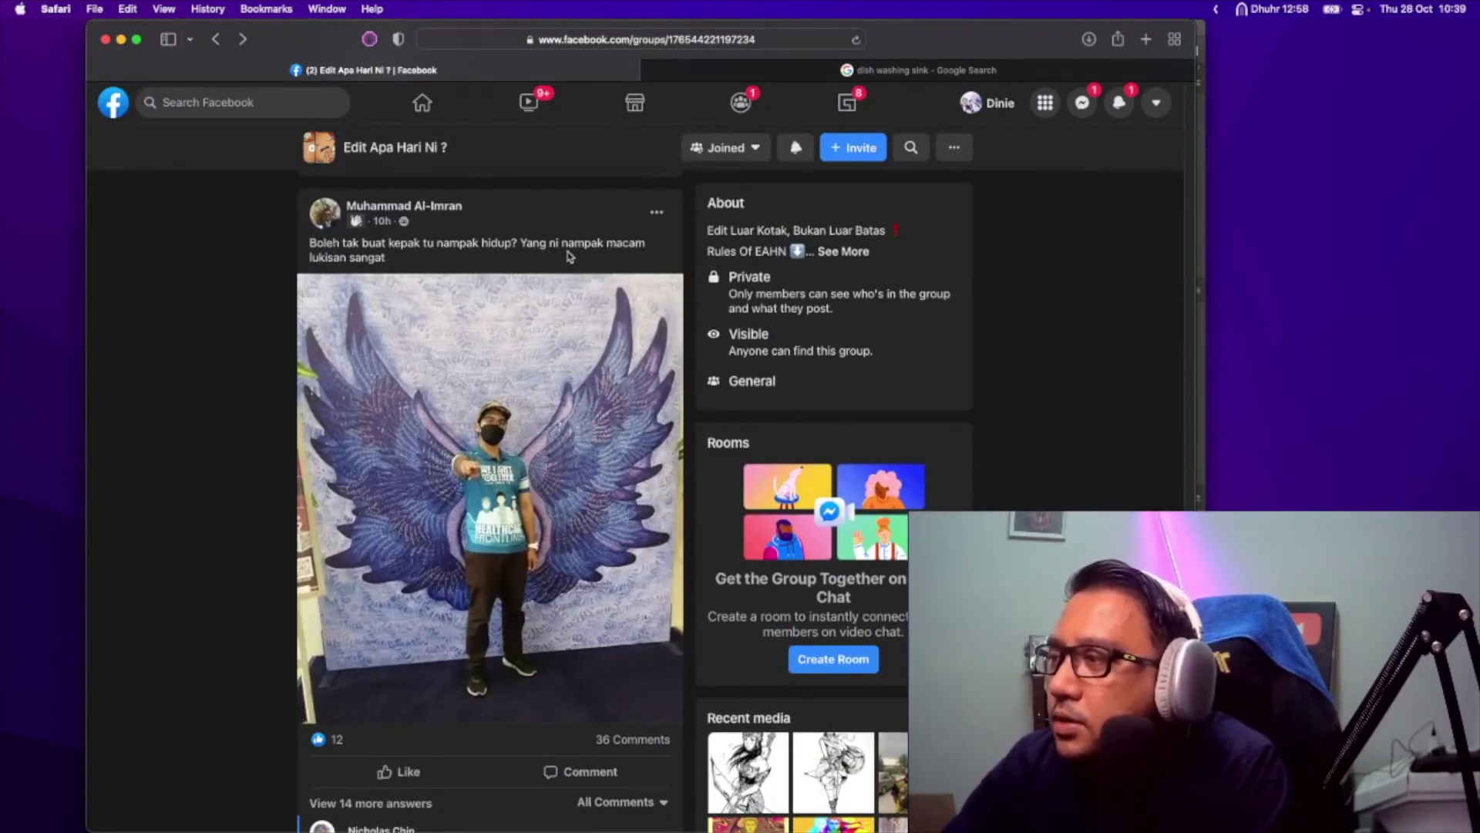
# - Copy the photo of the masked man in front of the painted wings from its group post and switch to Photoshop
pyautogui.scroll(-1, 568, 257)
pyautogui.rightClick(499, 402)
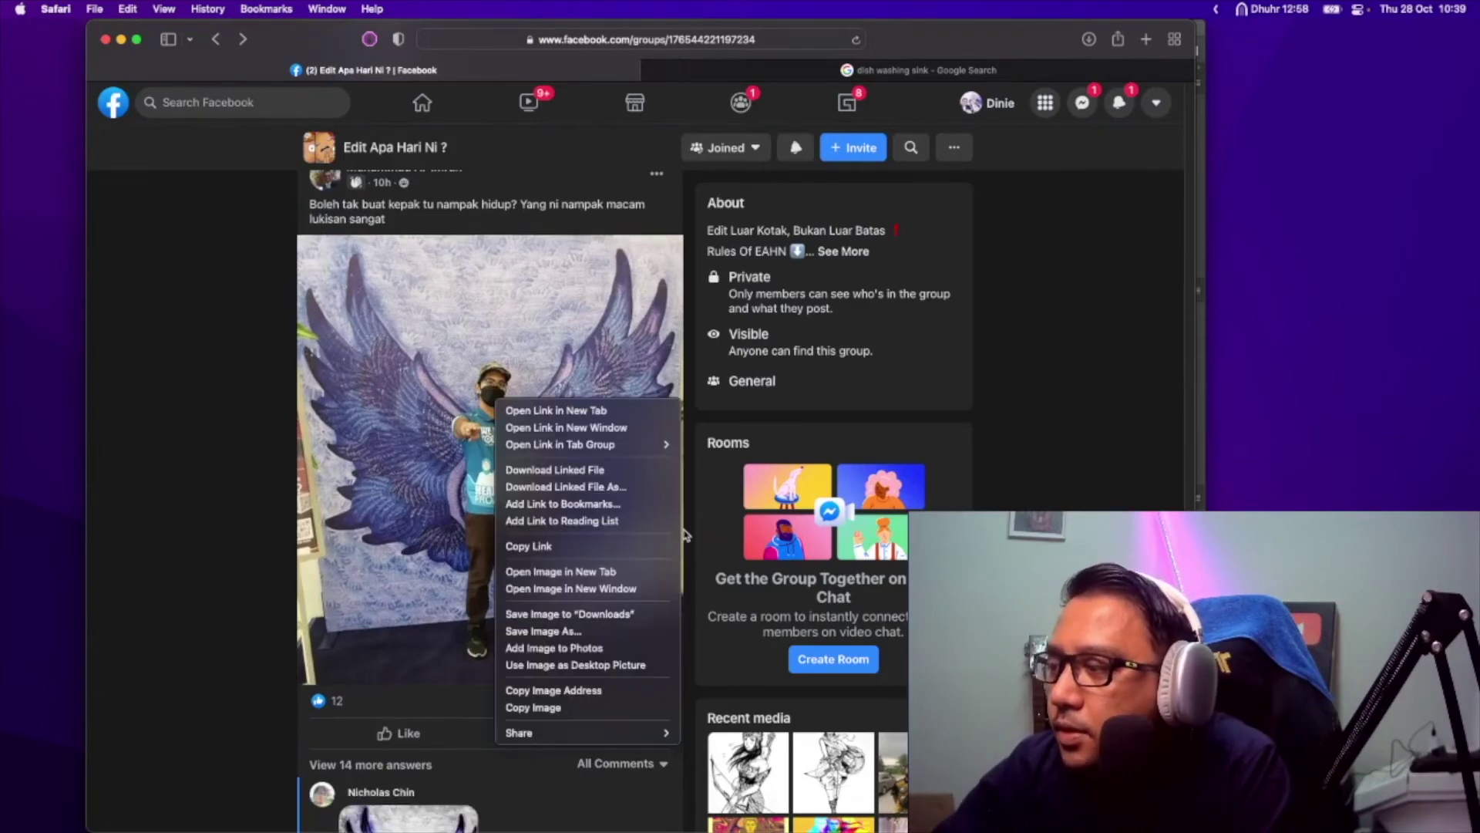
pyautogui.click(561, 711)
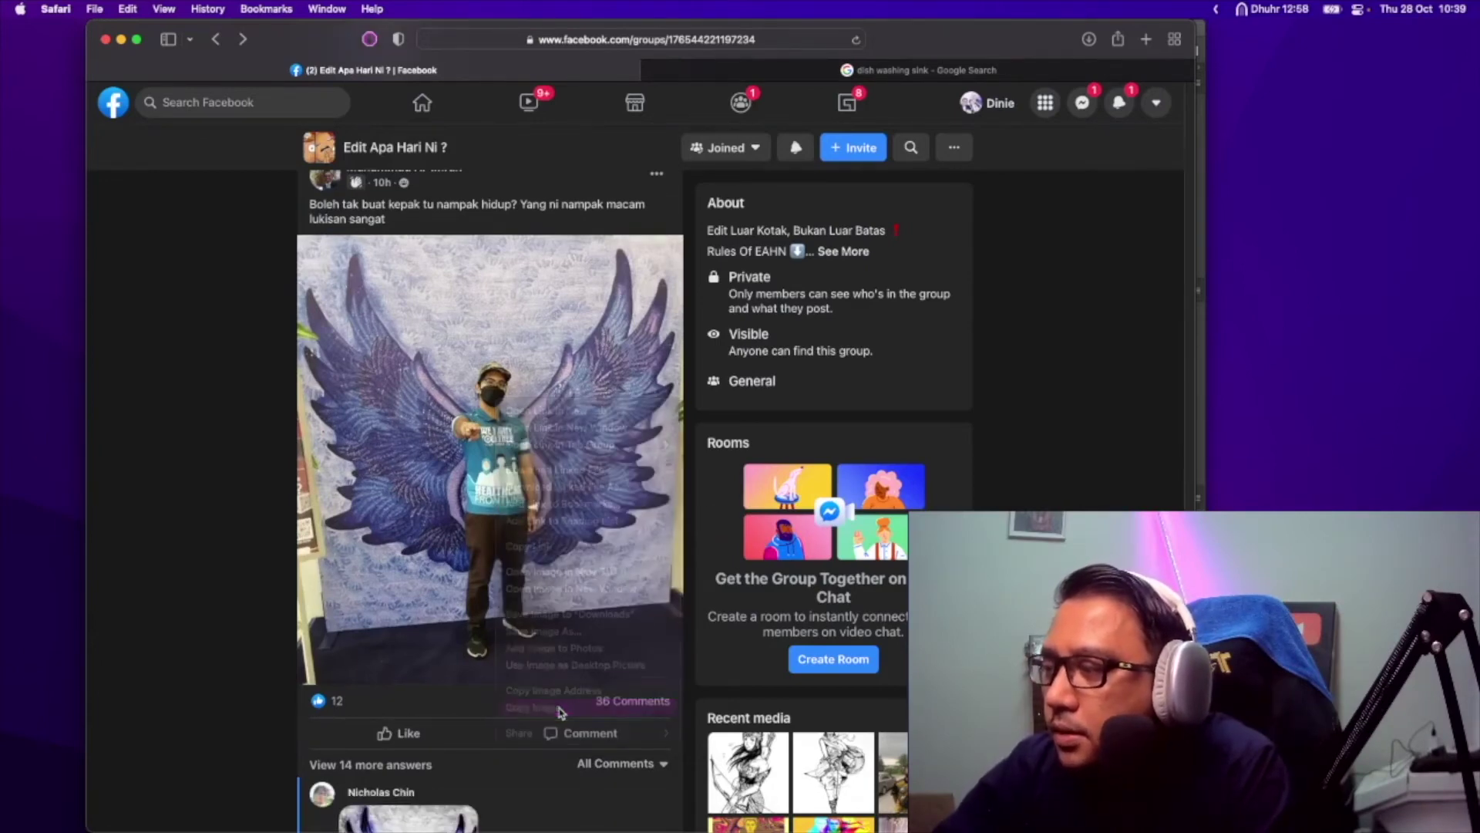
pyautogui.press('super+Tab')
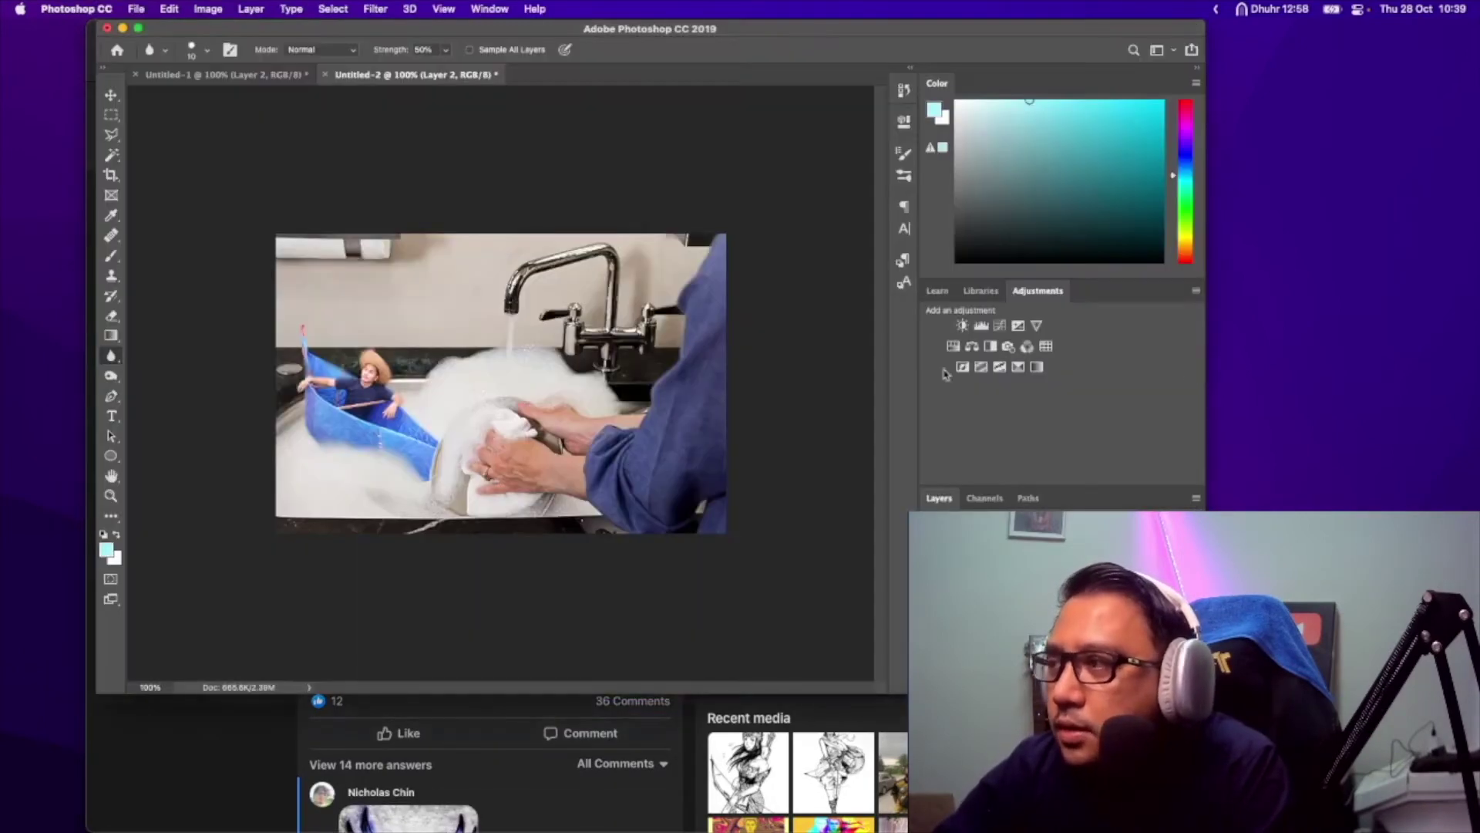
# - Close the sink and blue boat documents without saving, and create a new document for the wings photo
pyautogui.click(327, 76)
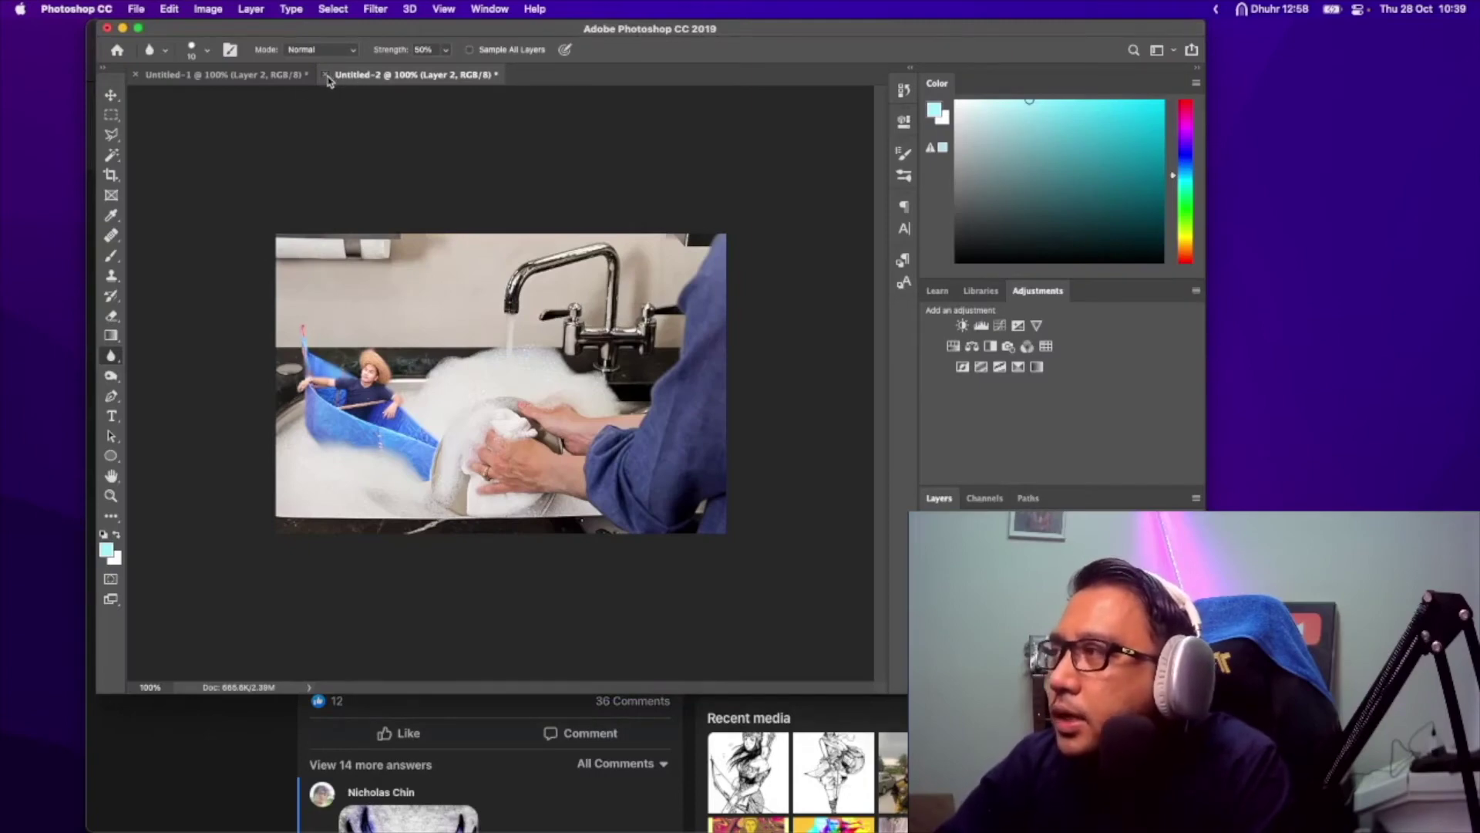
pyautogui.click(733, 339)
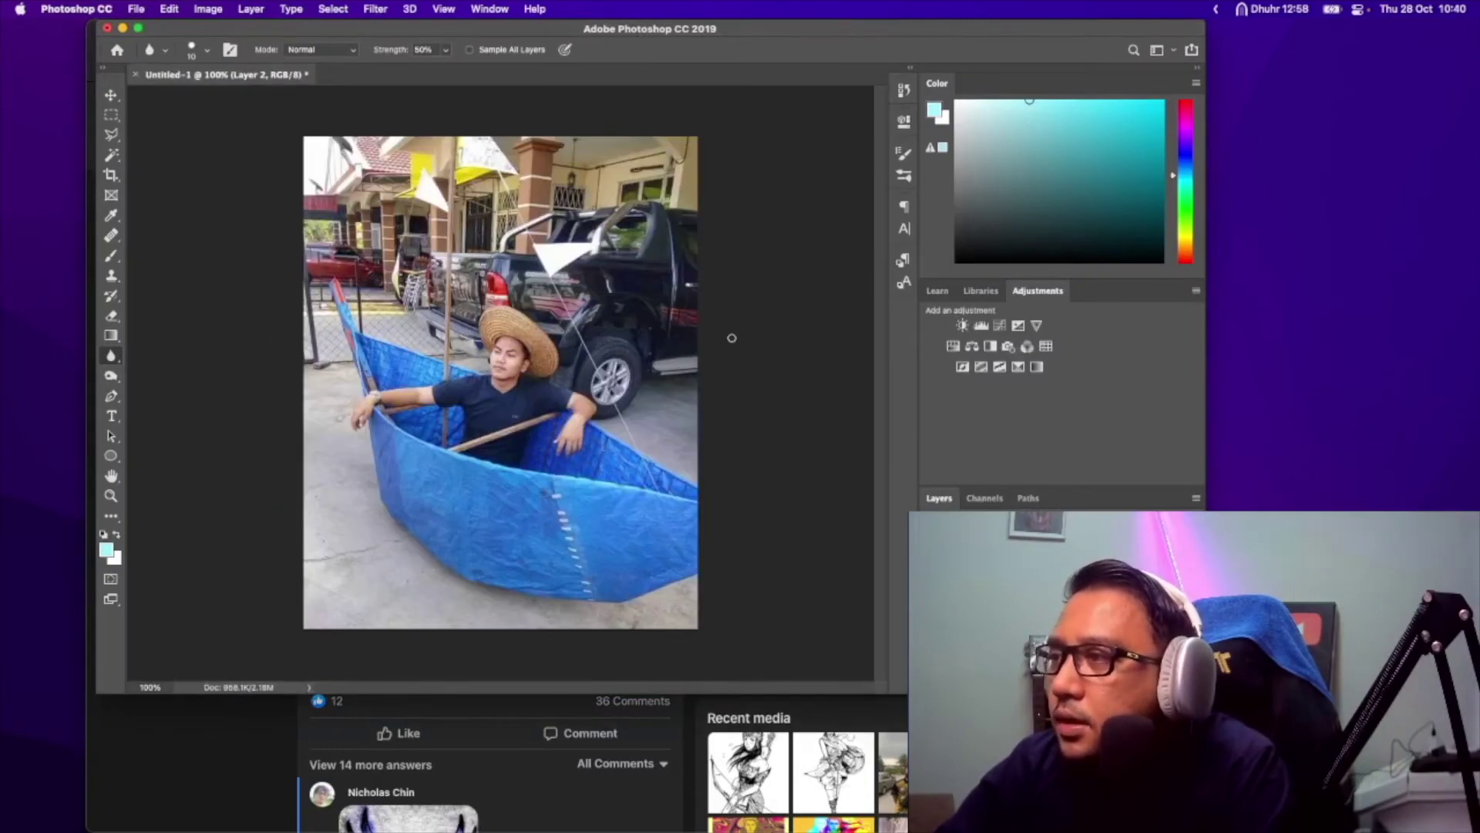
pyautogui.press('super+w')
pyautogui.click(730, 335)
pyautogui.press('super+n')
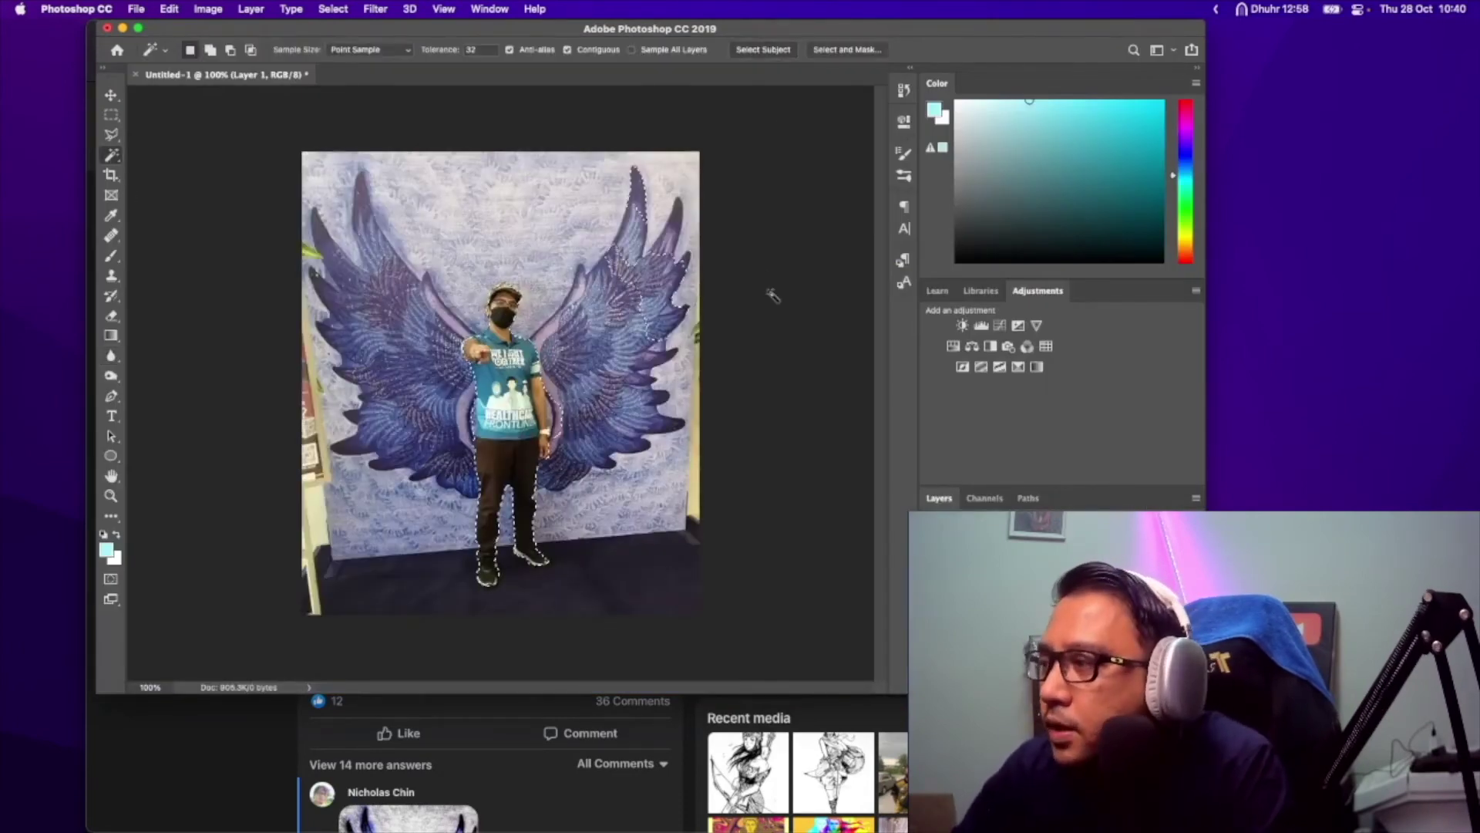
# - Subtract the right-hand wing from the selection with the Polygonal Lasso and copy the man to a new layer
pyautogui.press('l')
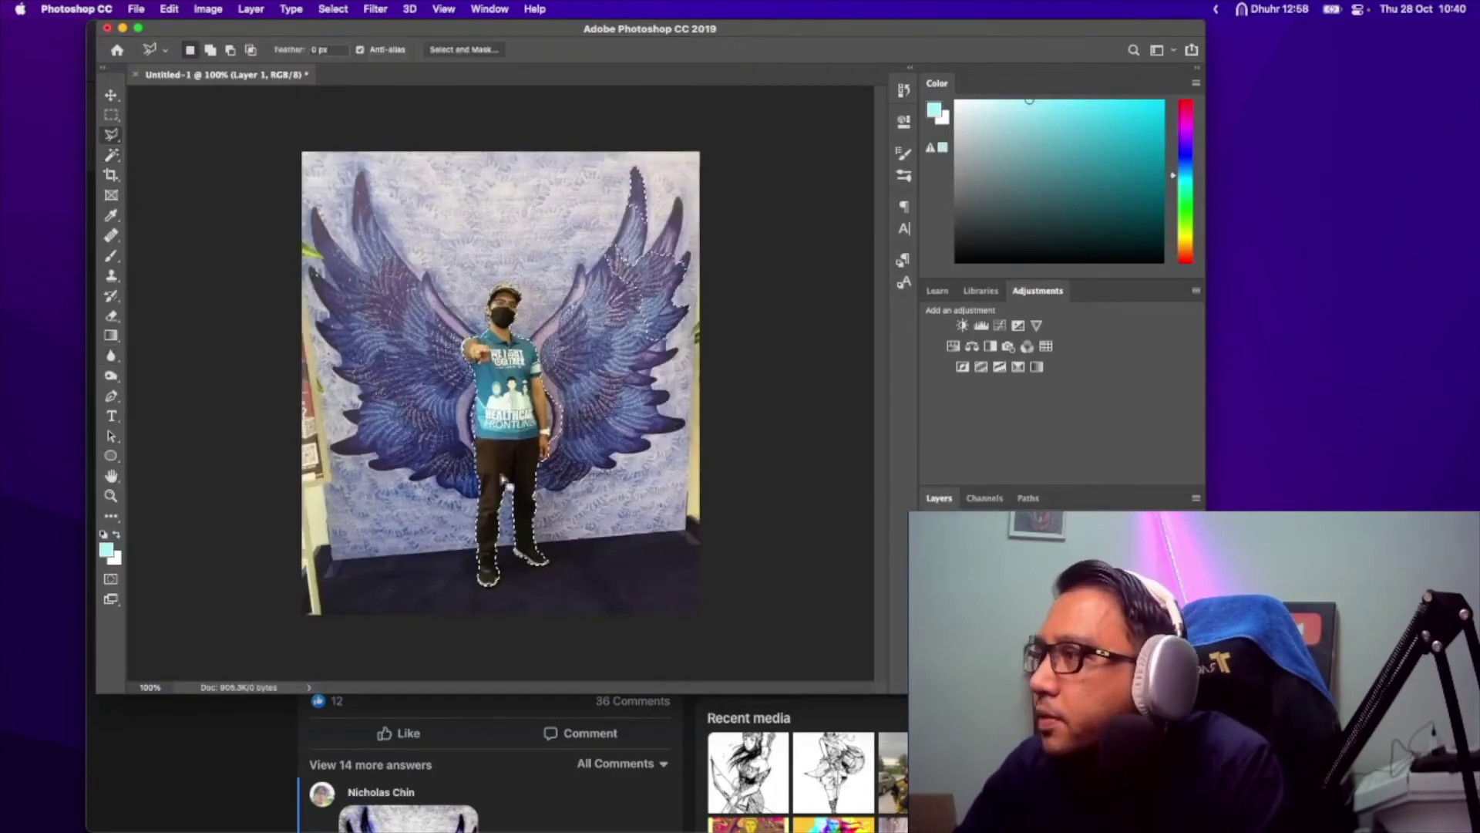
pyautogui.click(230, 49)
pyautogui.click(566, 297)
pyautogui.click(575, 230)
pyautogui.click(638, 144)
pyautogui.click(808, 231)
pyautogui.click(753, 378)
pyautogui.click(640, 451)
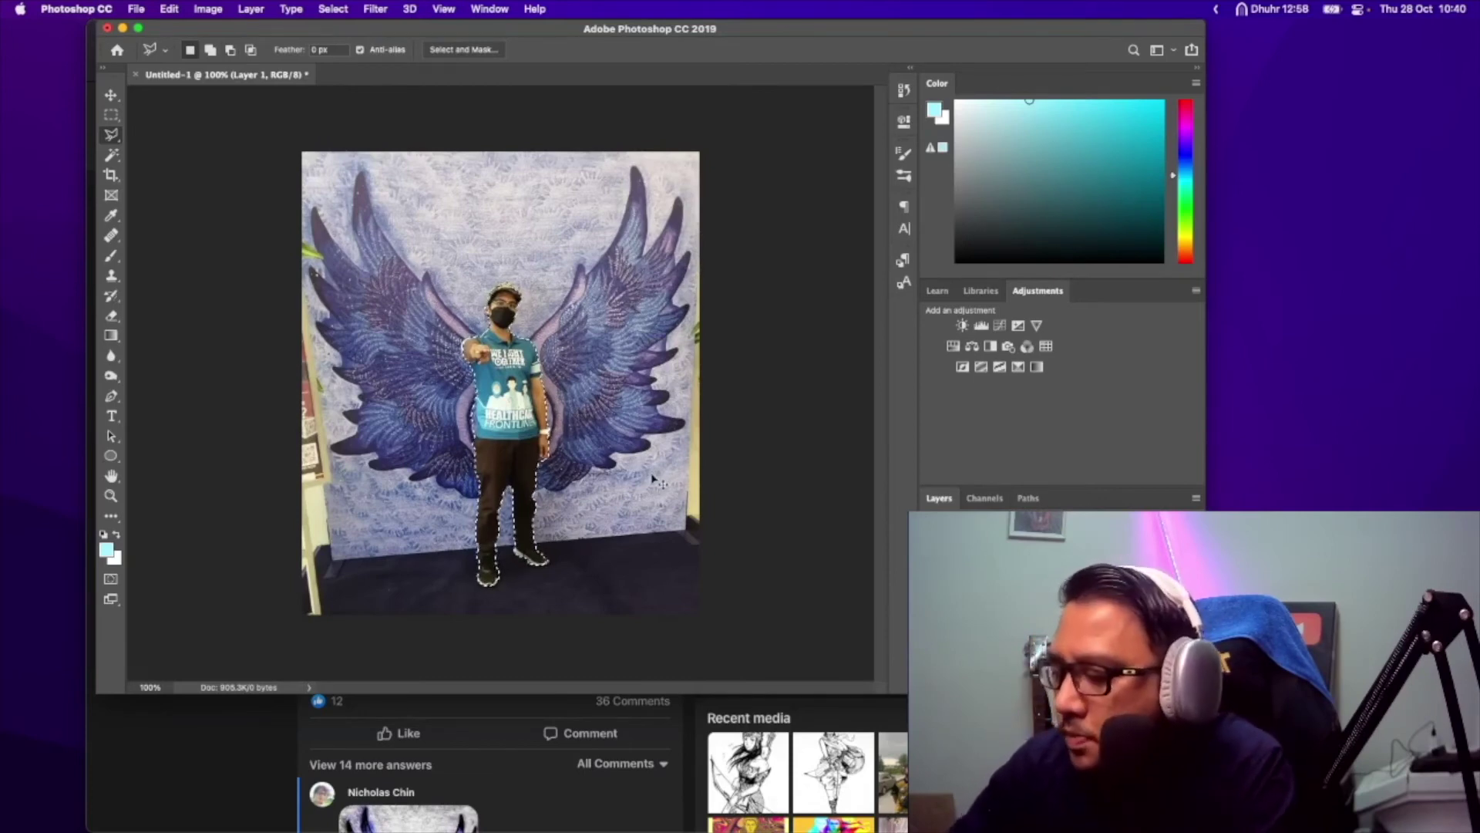
pyautogui.press('super+c')
pyautogui.press('super+v')
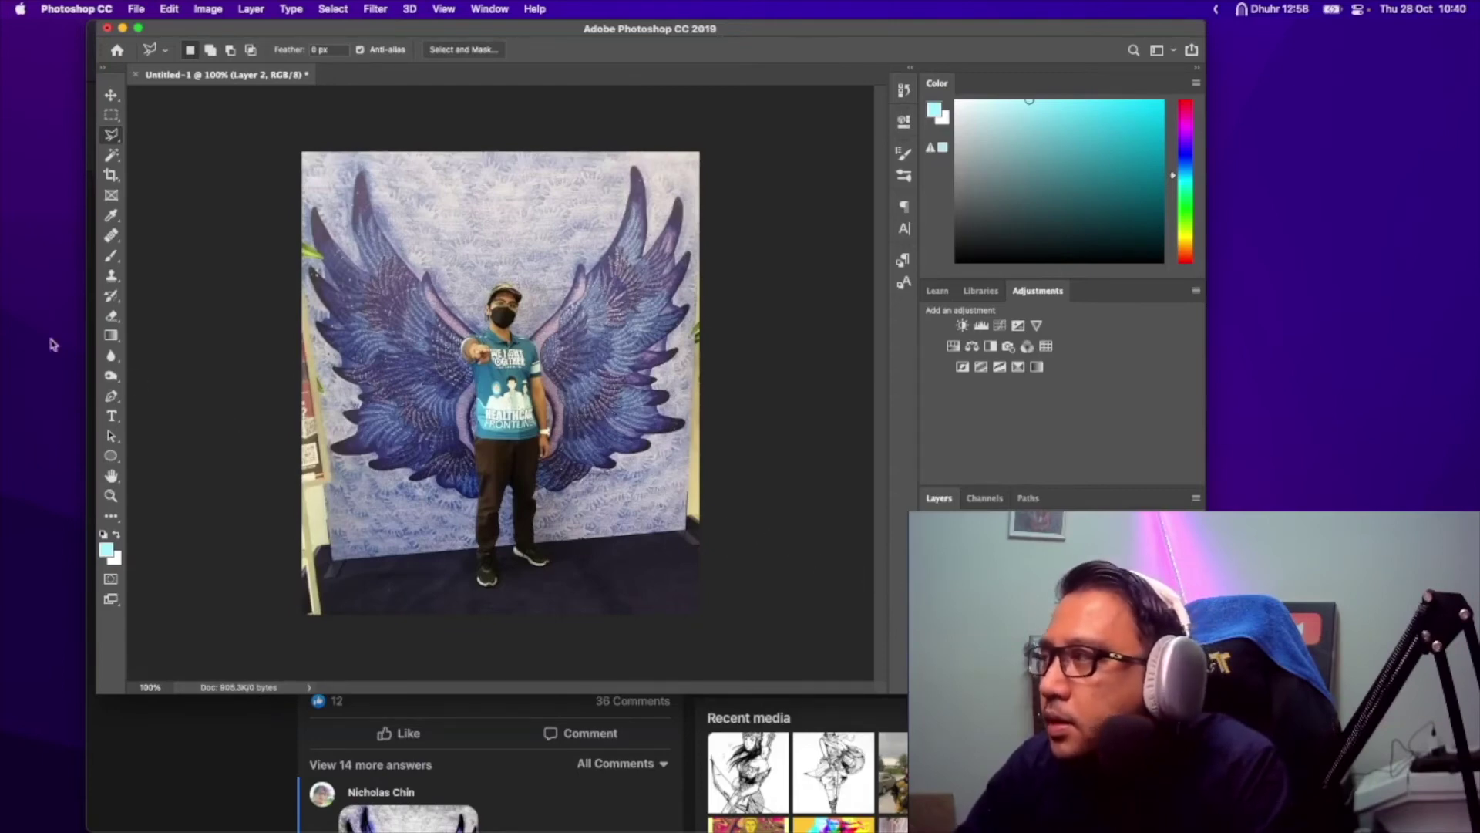
# - Select the man's outline with the original photo layer active and expand the selection around him
pyautogui.click(111, 116)
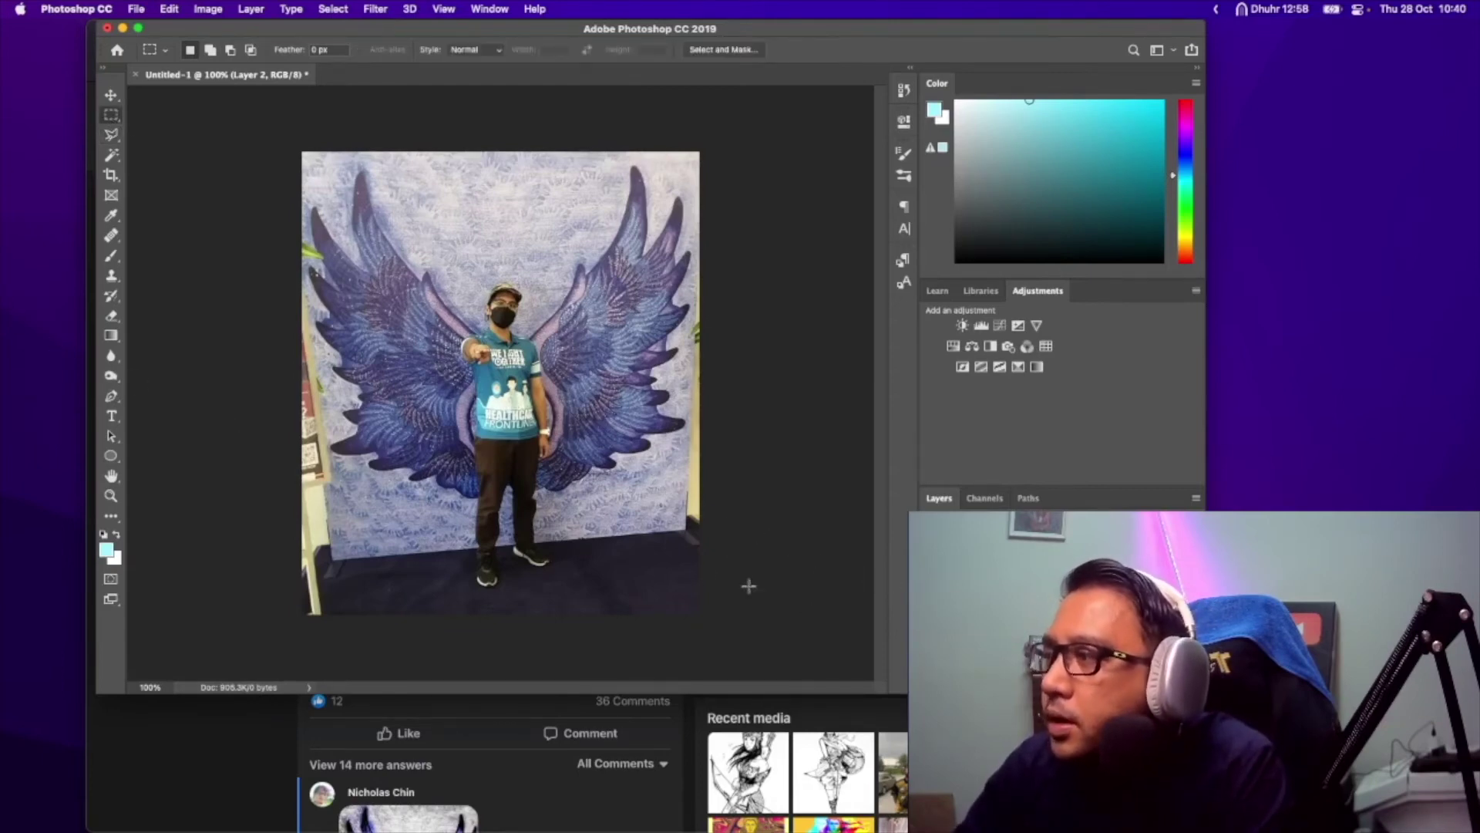
pyautogui.click(111, 155)
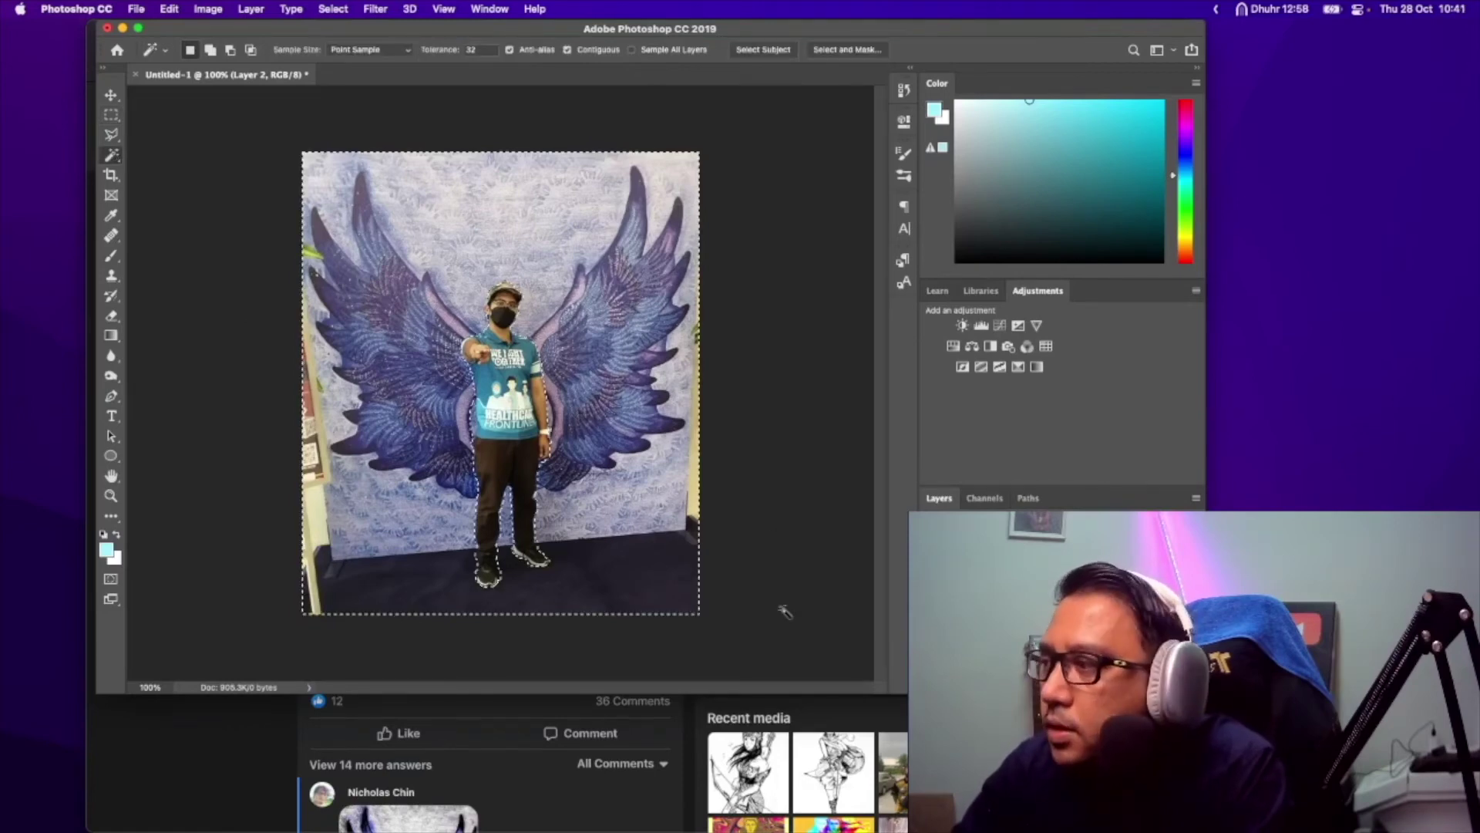
pyautogui.click(333, 8)
pyautogui.moveTo(493, 221)
pyautogui.click(546, 249)
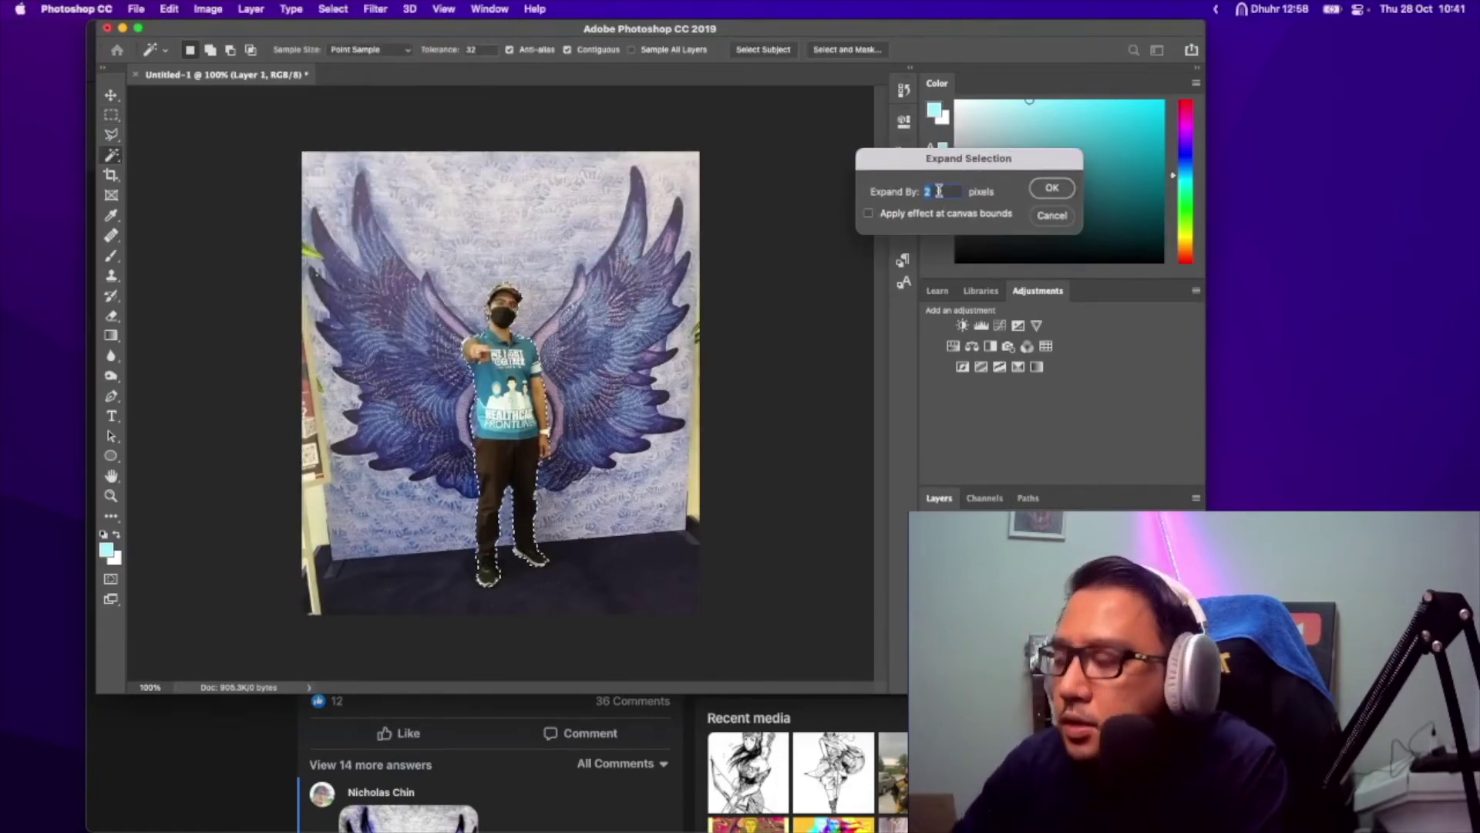
pyautogui.press('Return')
# - Fill the selected man area with Content-Aware Fill output to a new layer, and hide the layer holding his cutout
pyautogui.click(209, 8)
pyautogui.moveTo(169, 8)
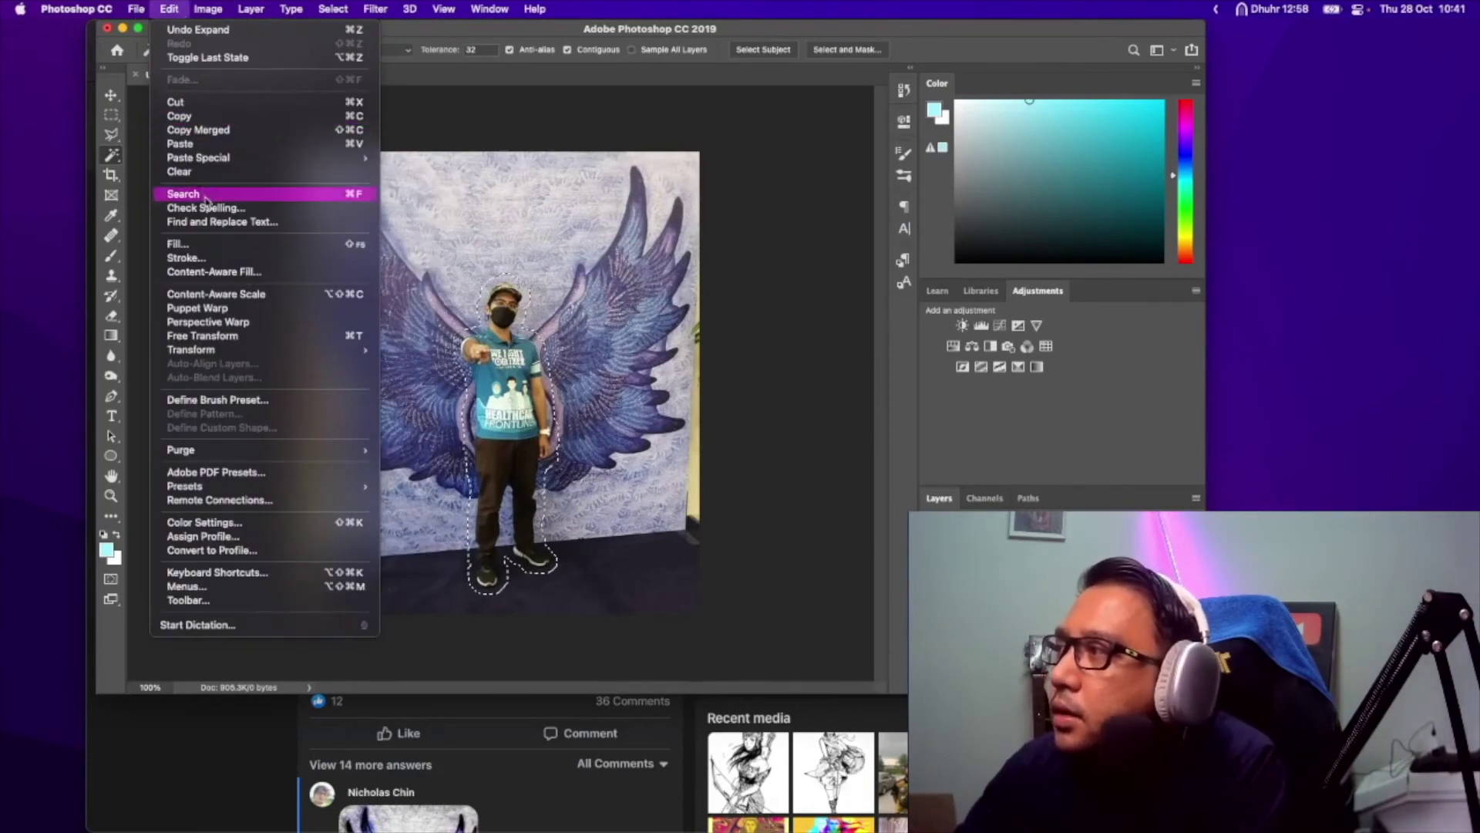
pyautogui.click(208, 272)
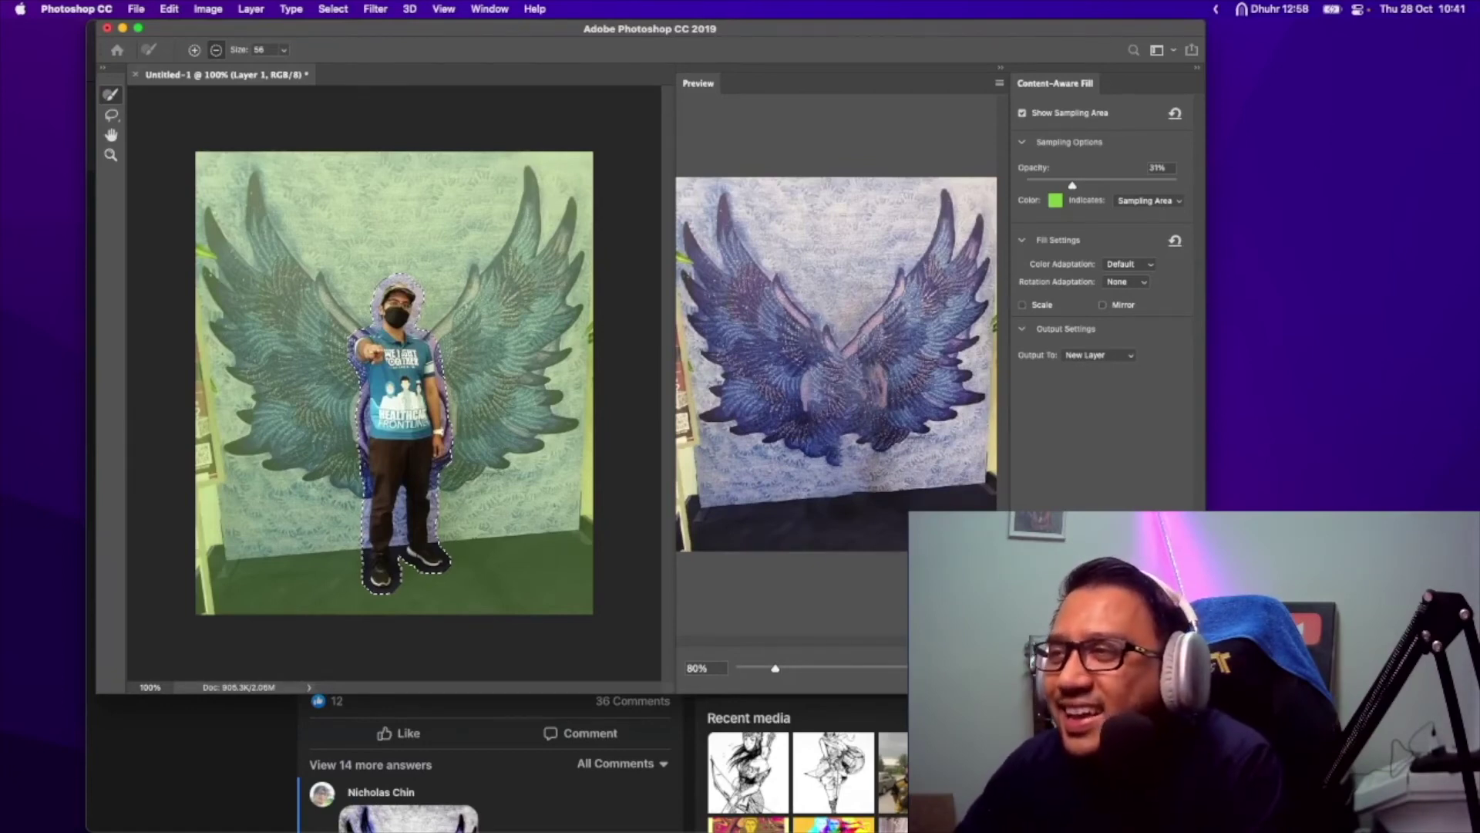
pyautogui.press('Return')
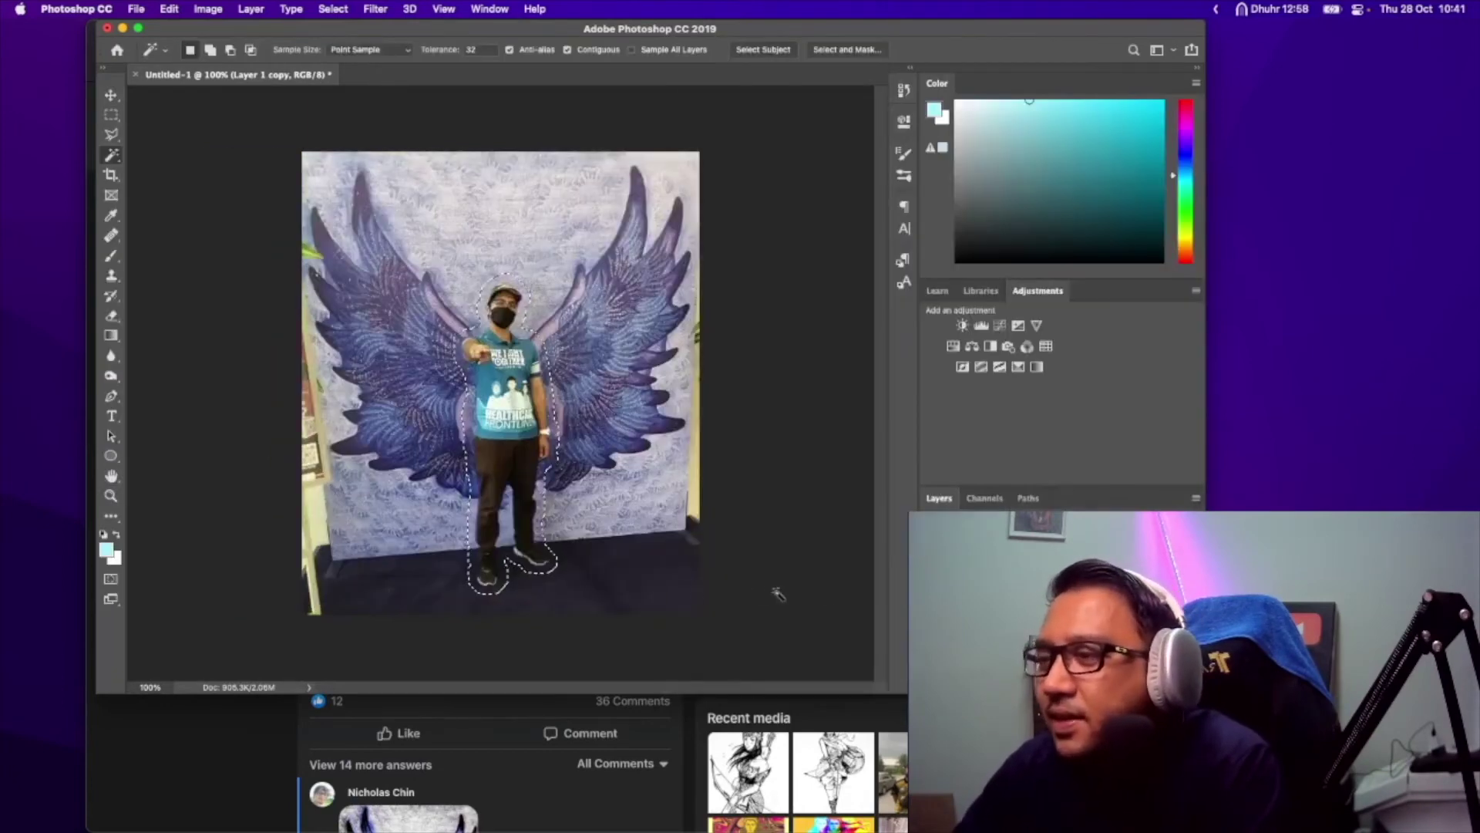
pyautogui.click(1003, 601)
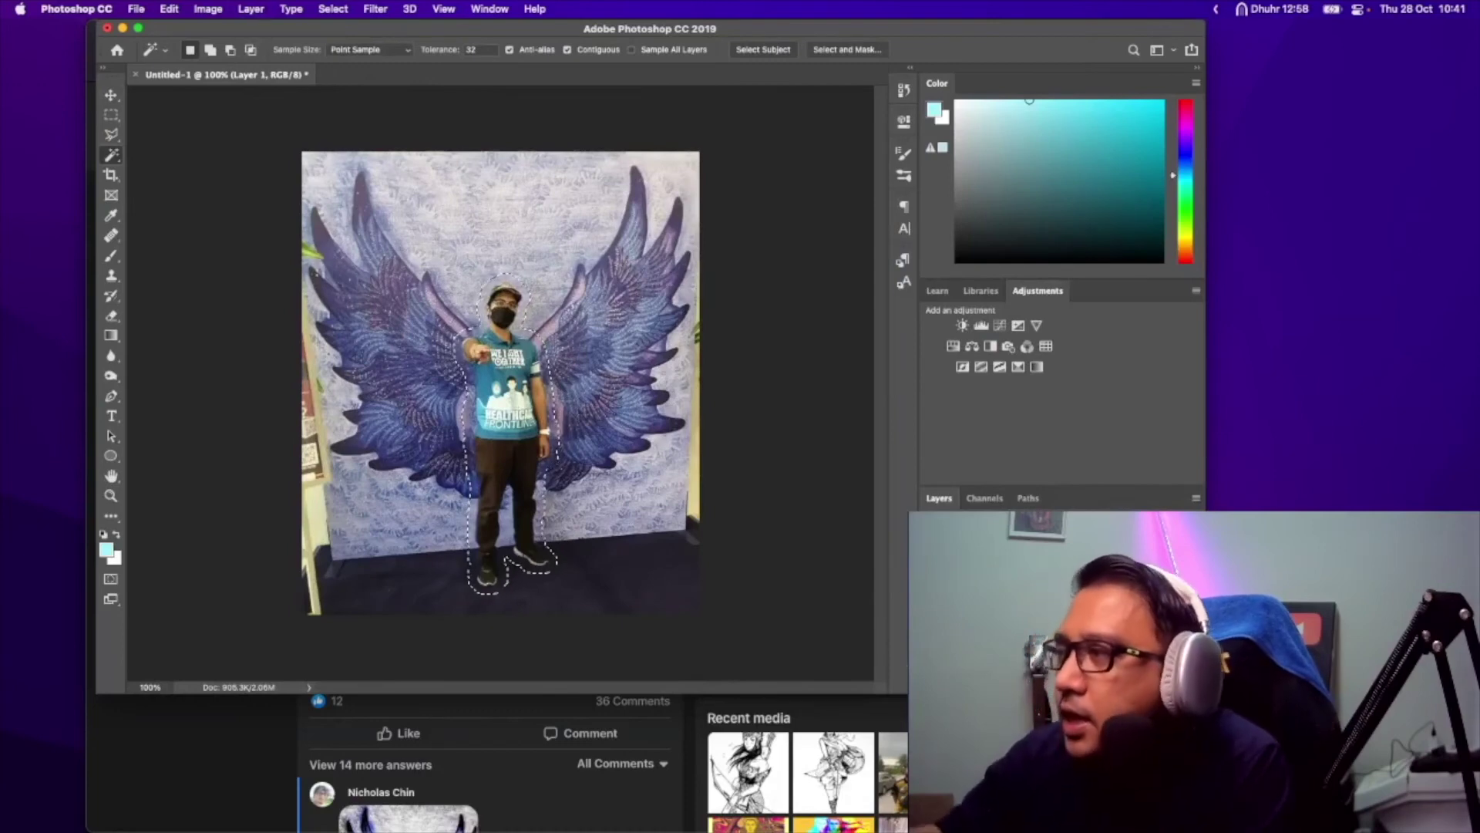
pyautogui.click(931, 582)
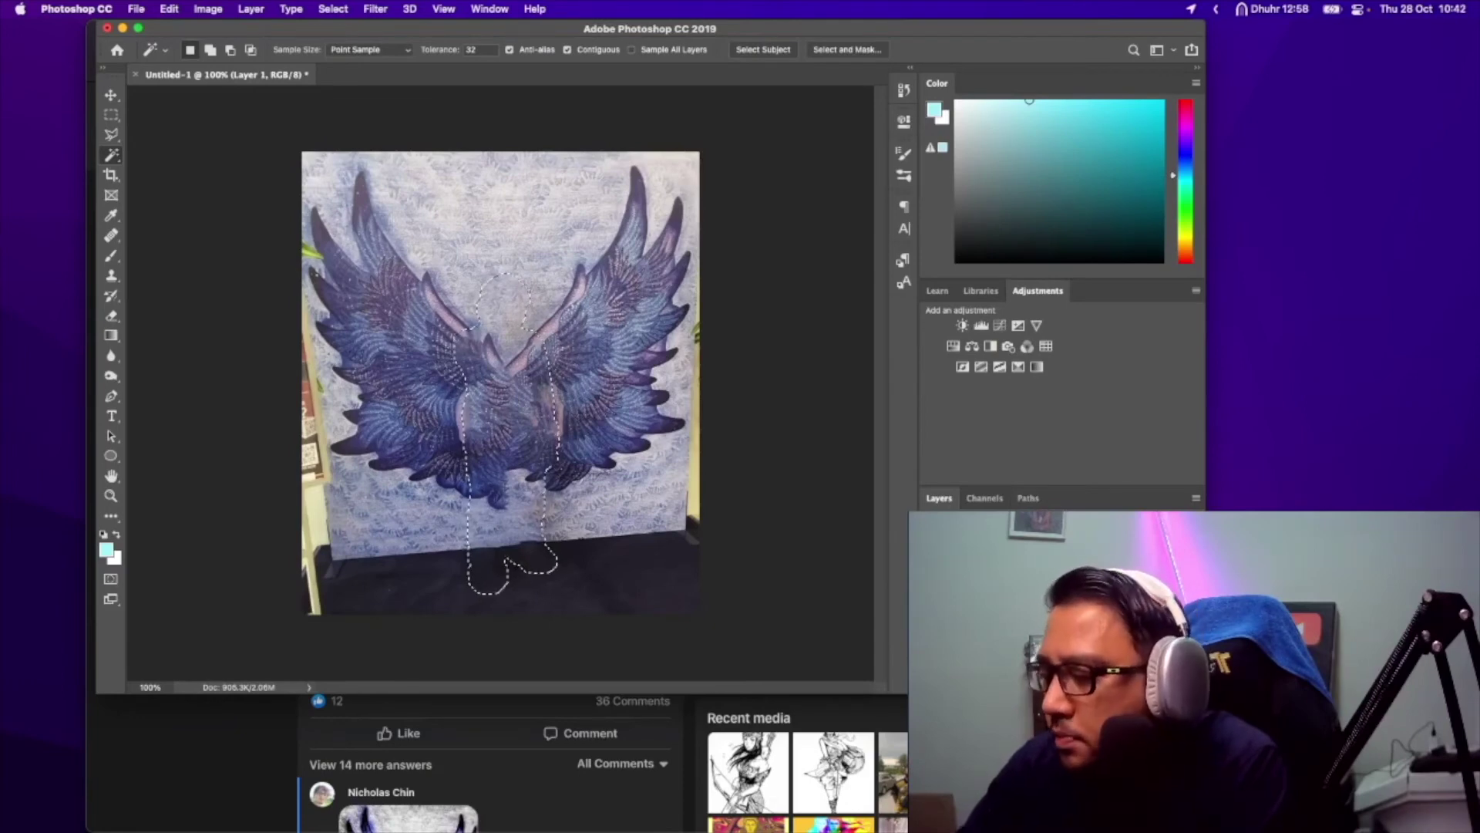
# - Clear the man's selection, select the painted wings with Select Subject, and expand the selection by 10 pixels
pyautogui.press('super+d')
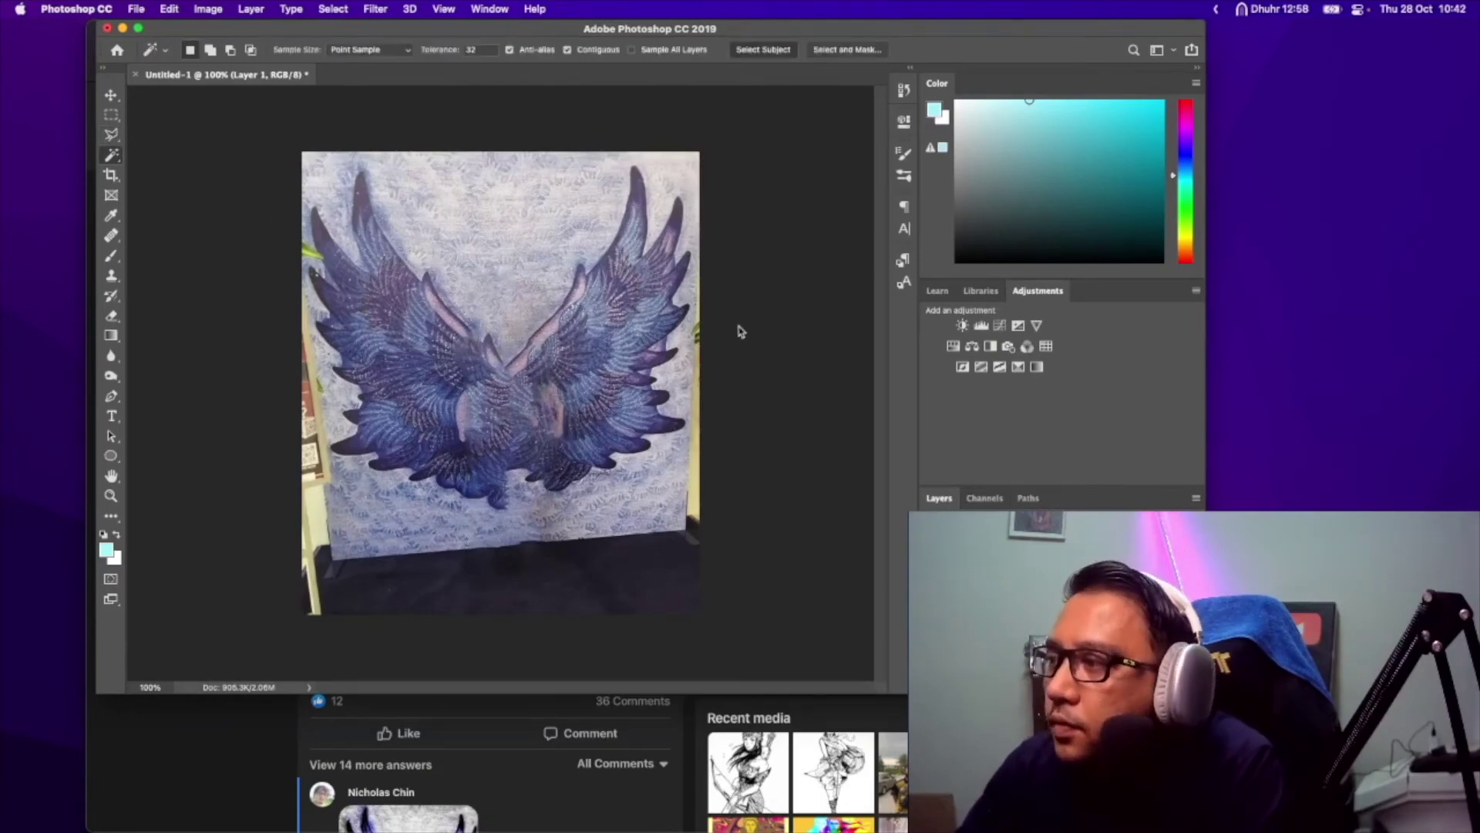
pyautogui.hotkey('ctrl', 'v')
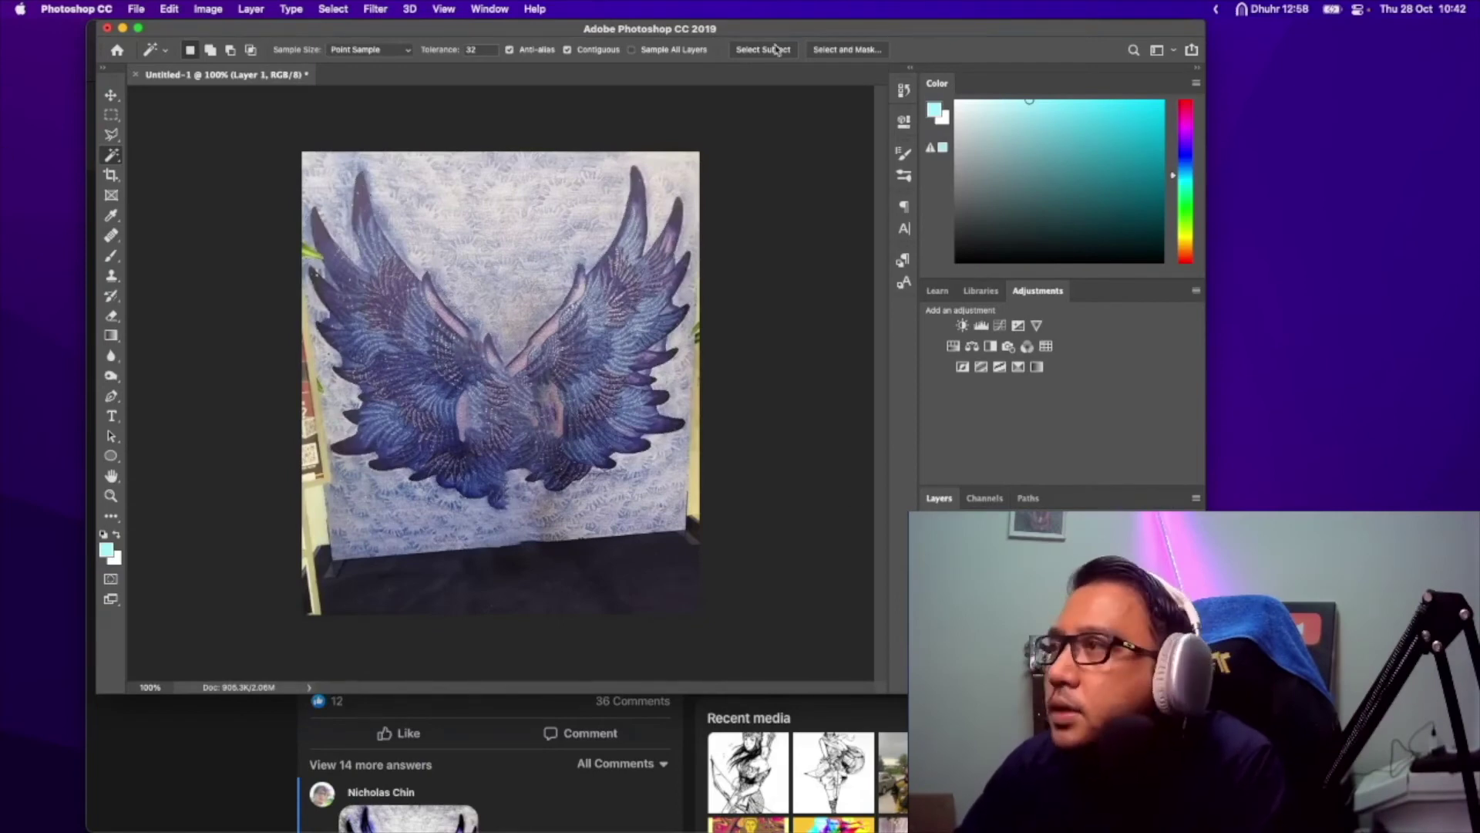
pyautogui.click(776, 49)
pyautogui.click(333, 9)
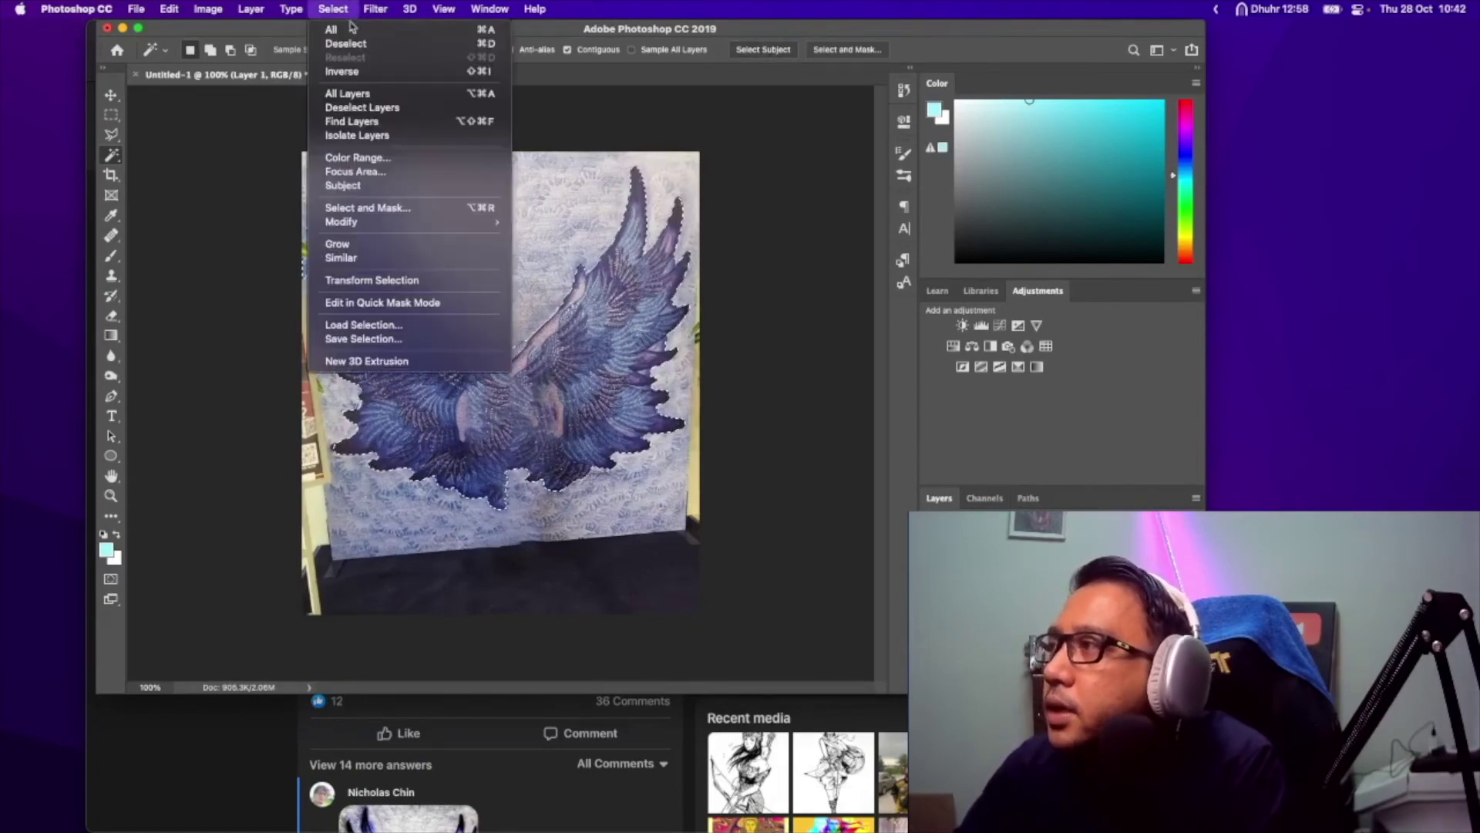
pyautogui.moveTo(394, 223)
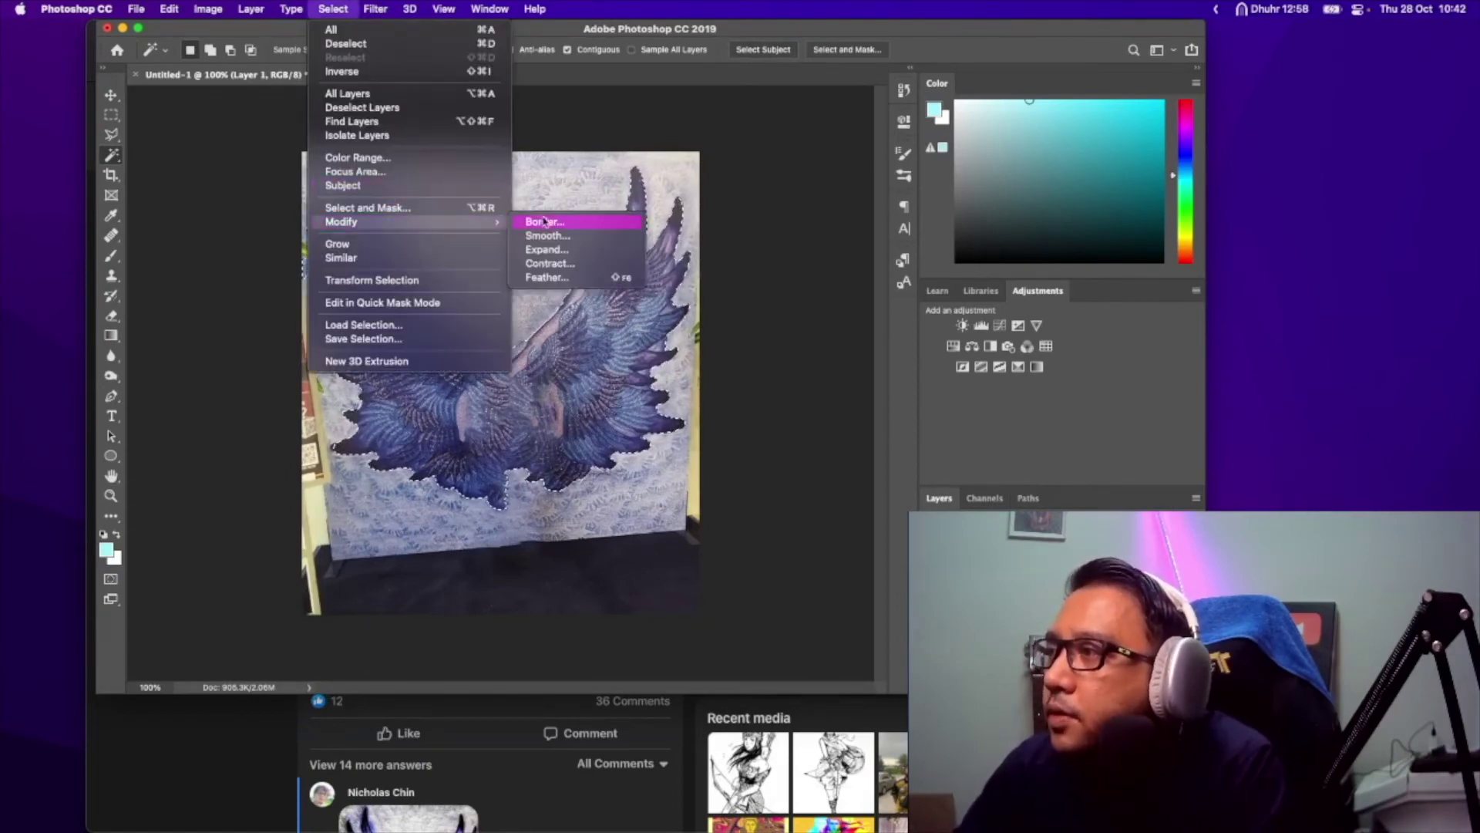
pyautogui.click(547, 249)
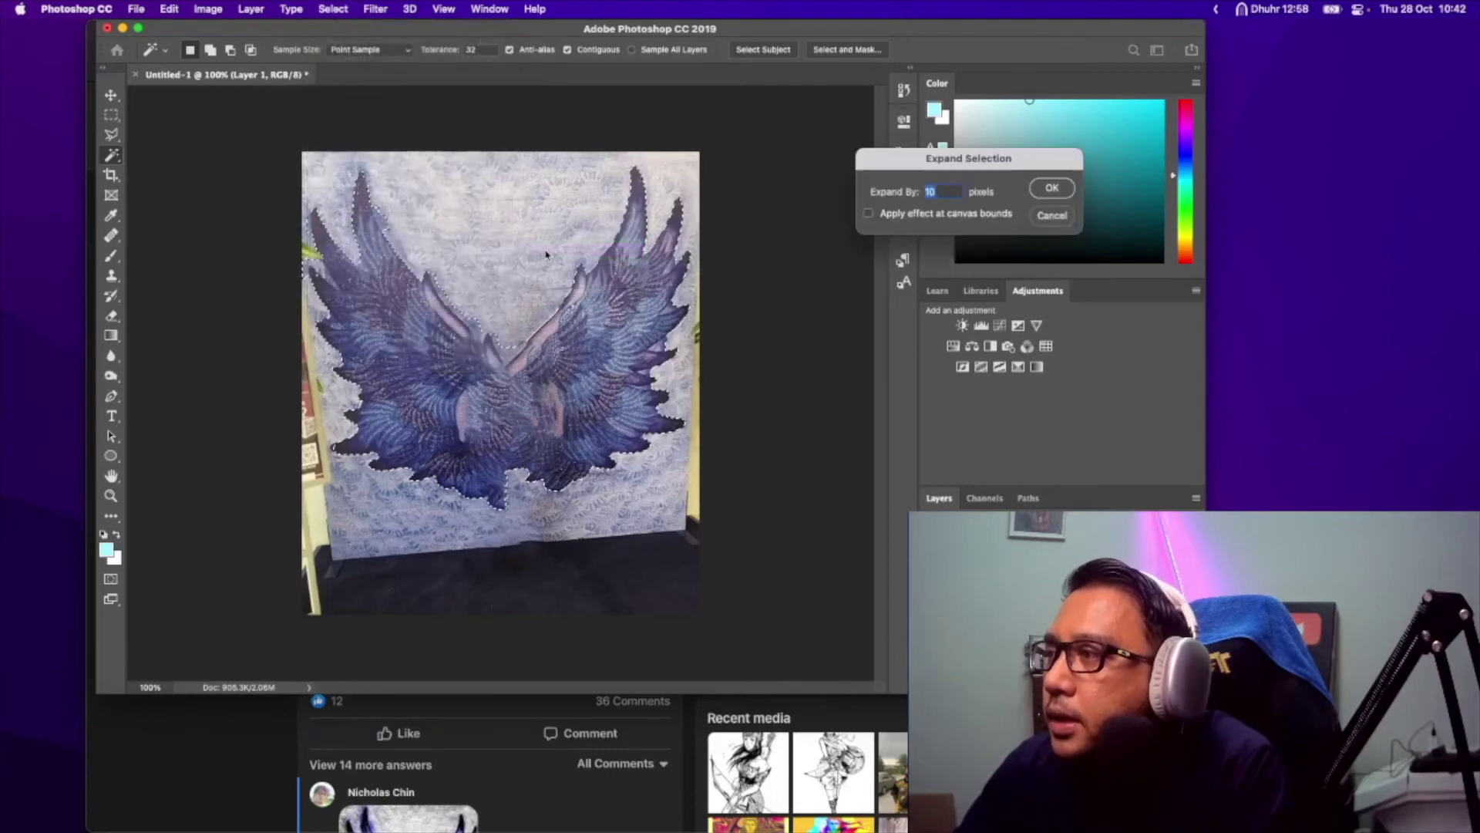
pyautogui.click(1050, 189)
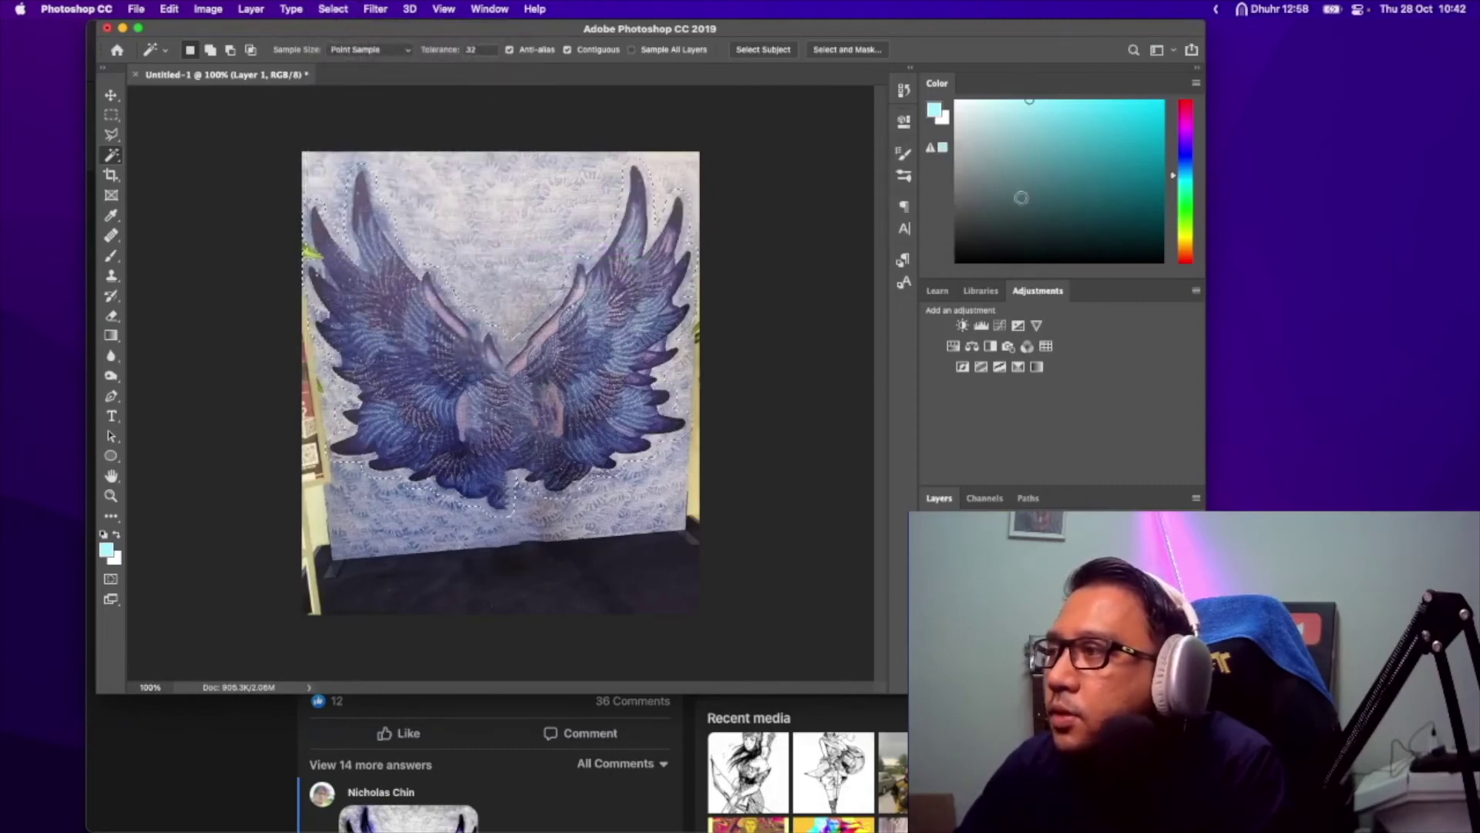
# - Fill the selected wings area with Content-Aware Fill from the surrounding wall, output to a new layer
pyautogui.click(207, 9)
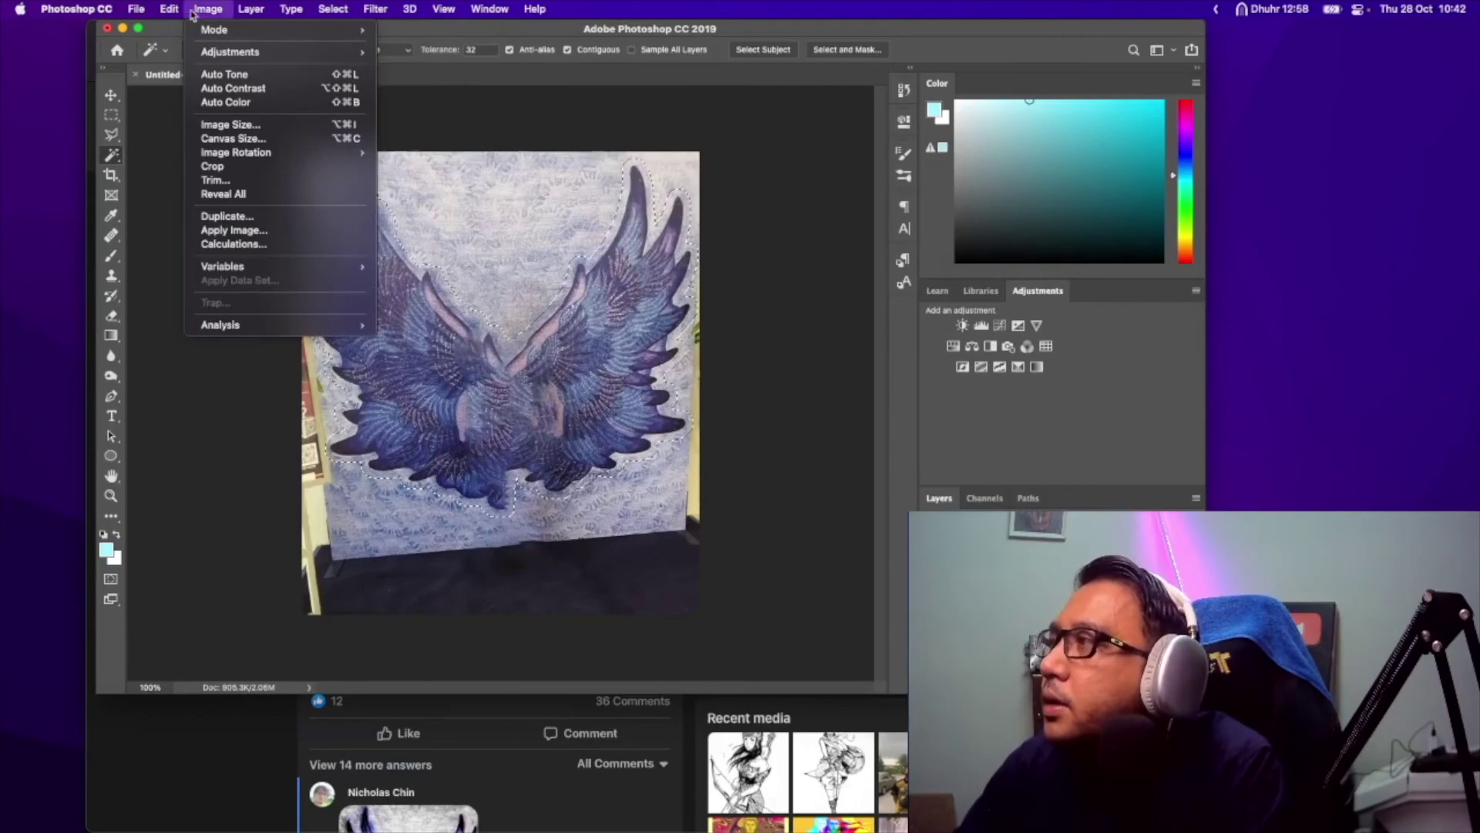
pyautogui.click(195, 269)
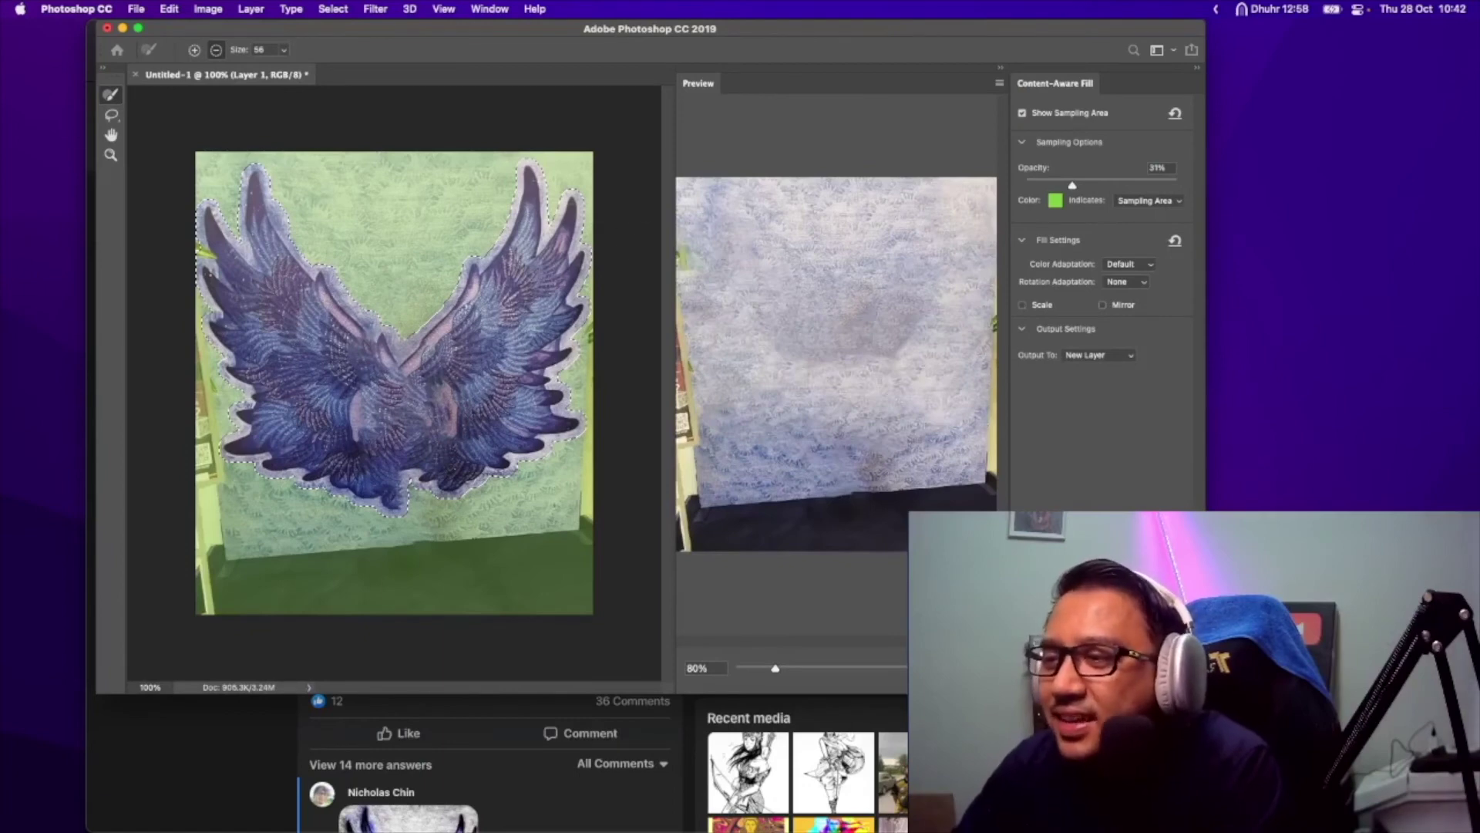
pyautogui.press('Return')
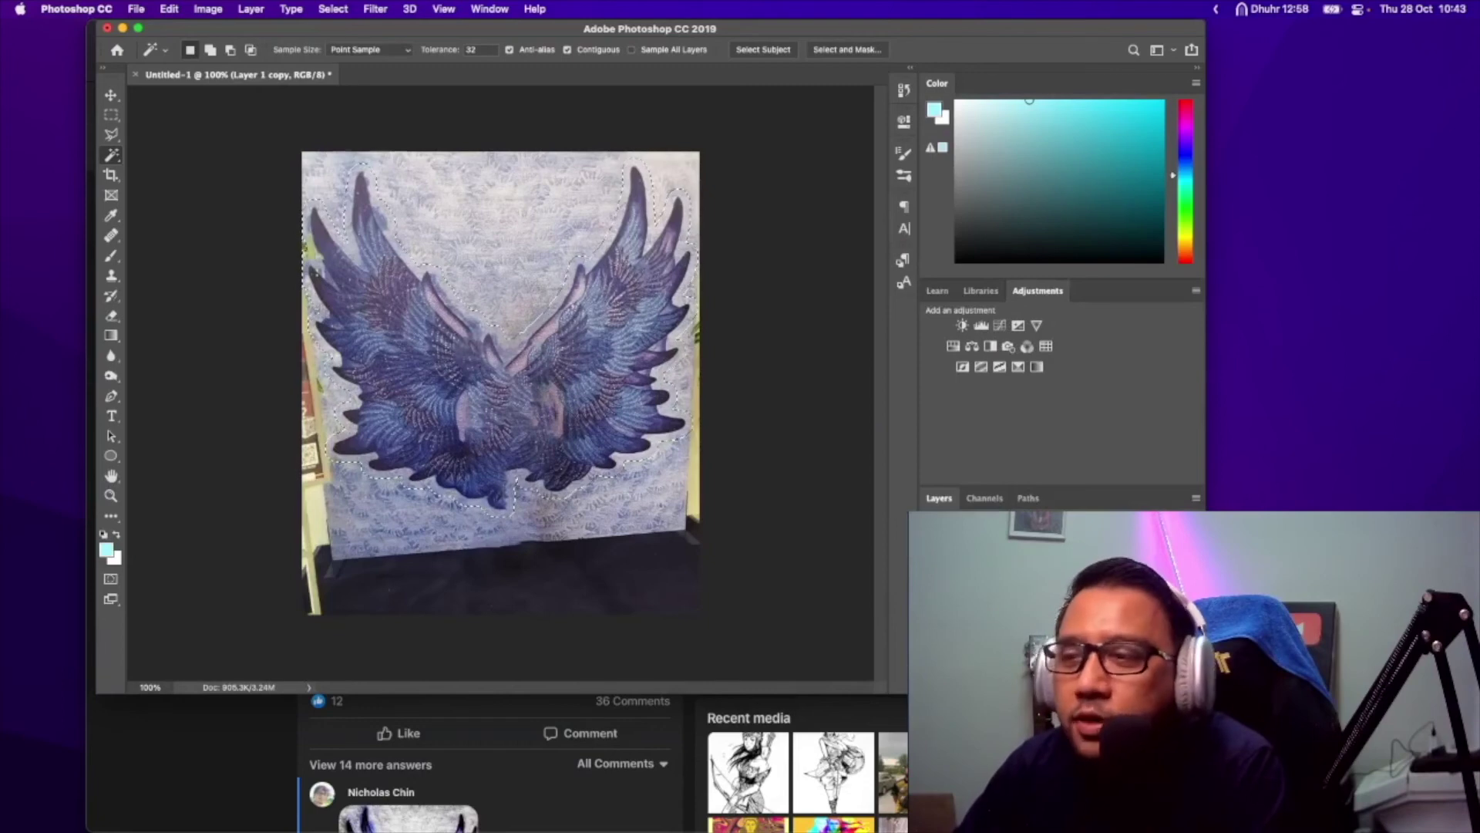
# - Copy the selected wings from the photo layer to a separate new layer
pyautogui.press('super+e')
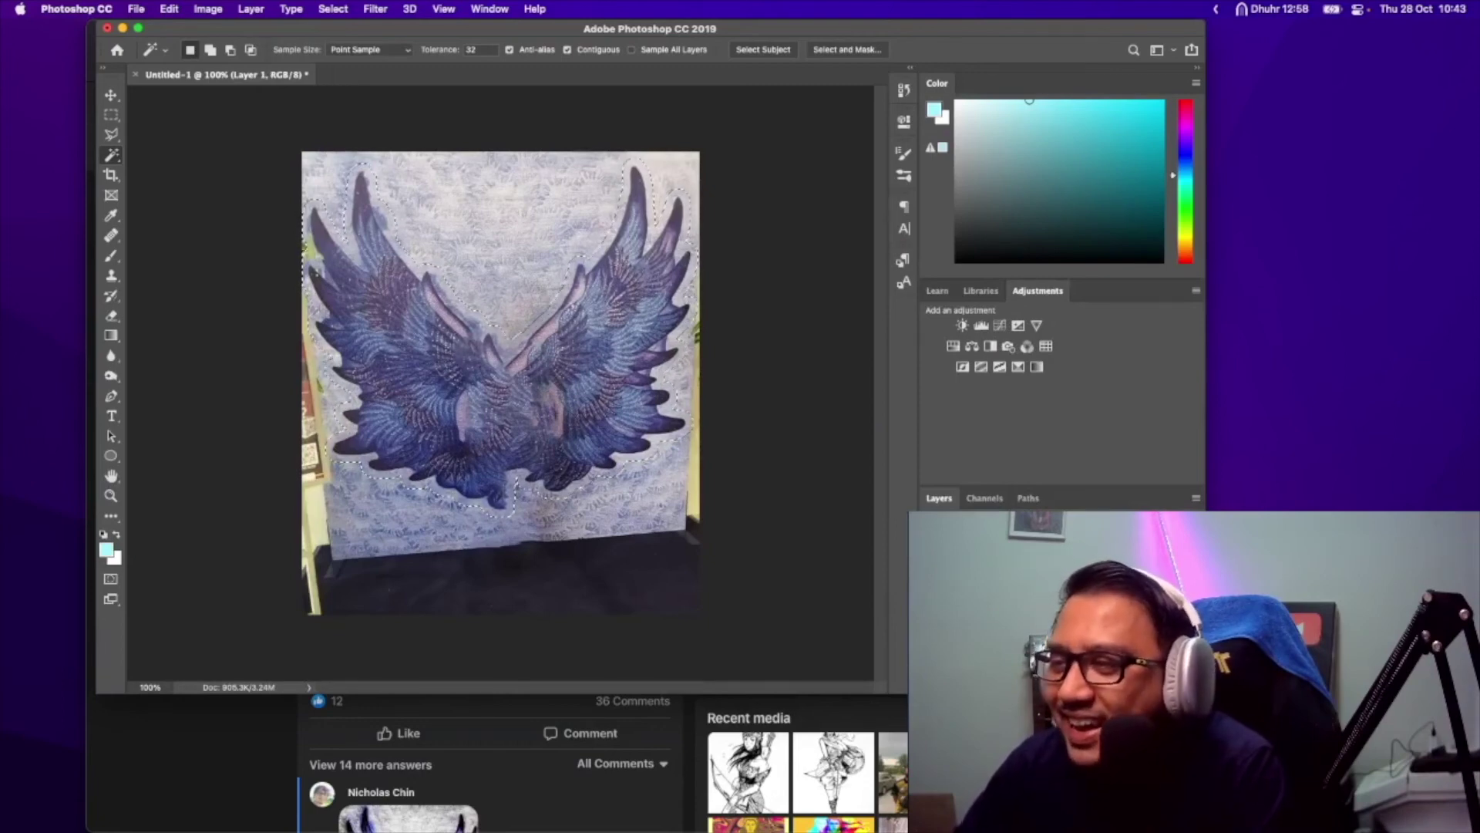
pyautogui.hotkey('shift', 'Delete')
pyautogui.press('Return')
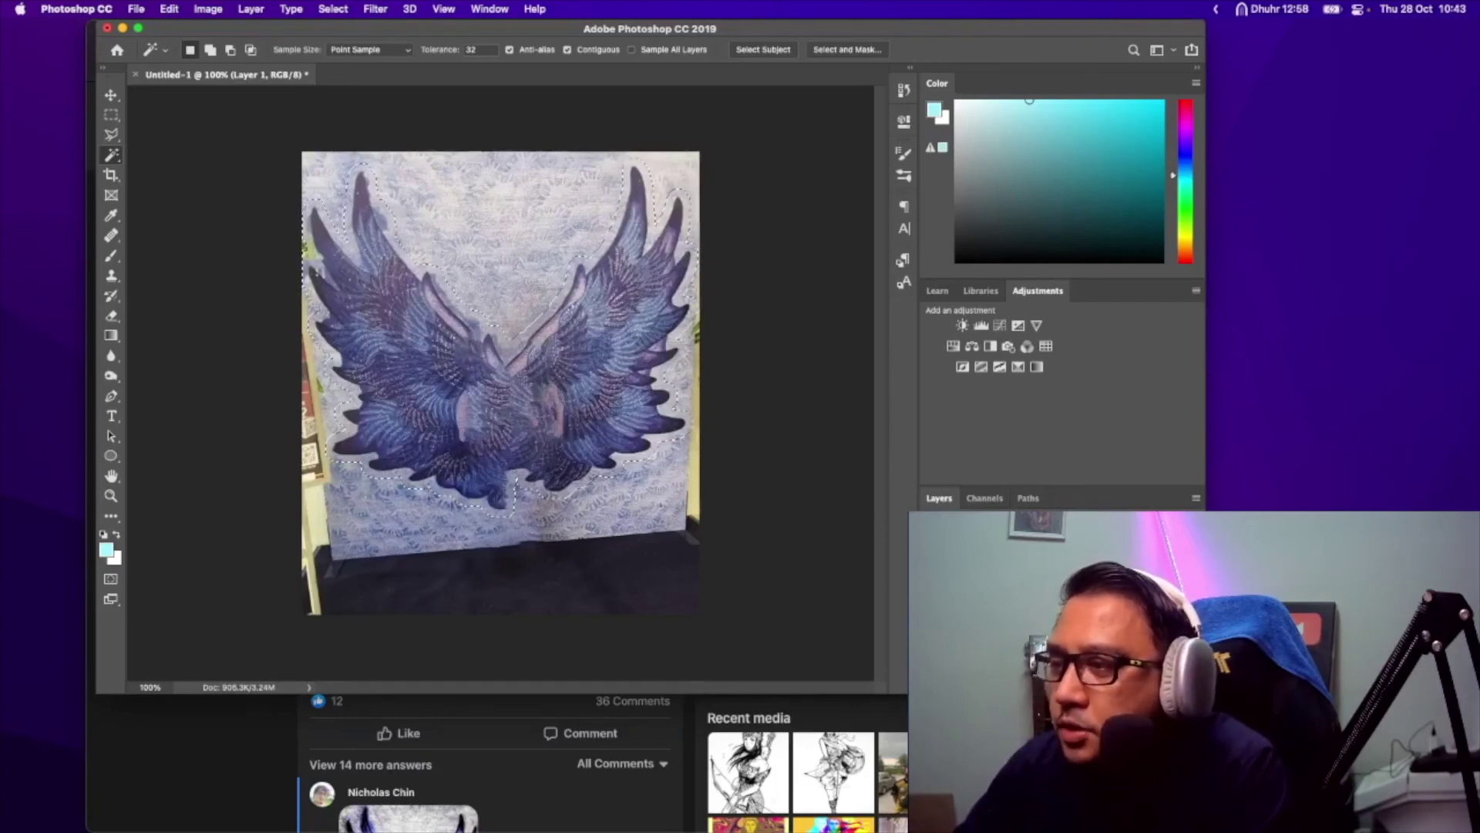
pyautogui.press('super+d')
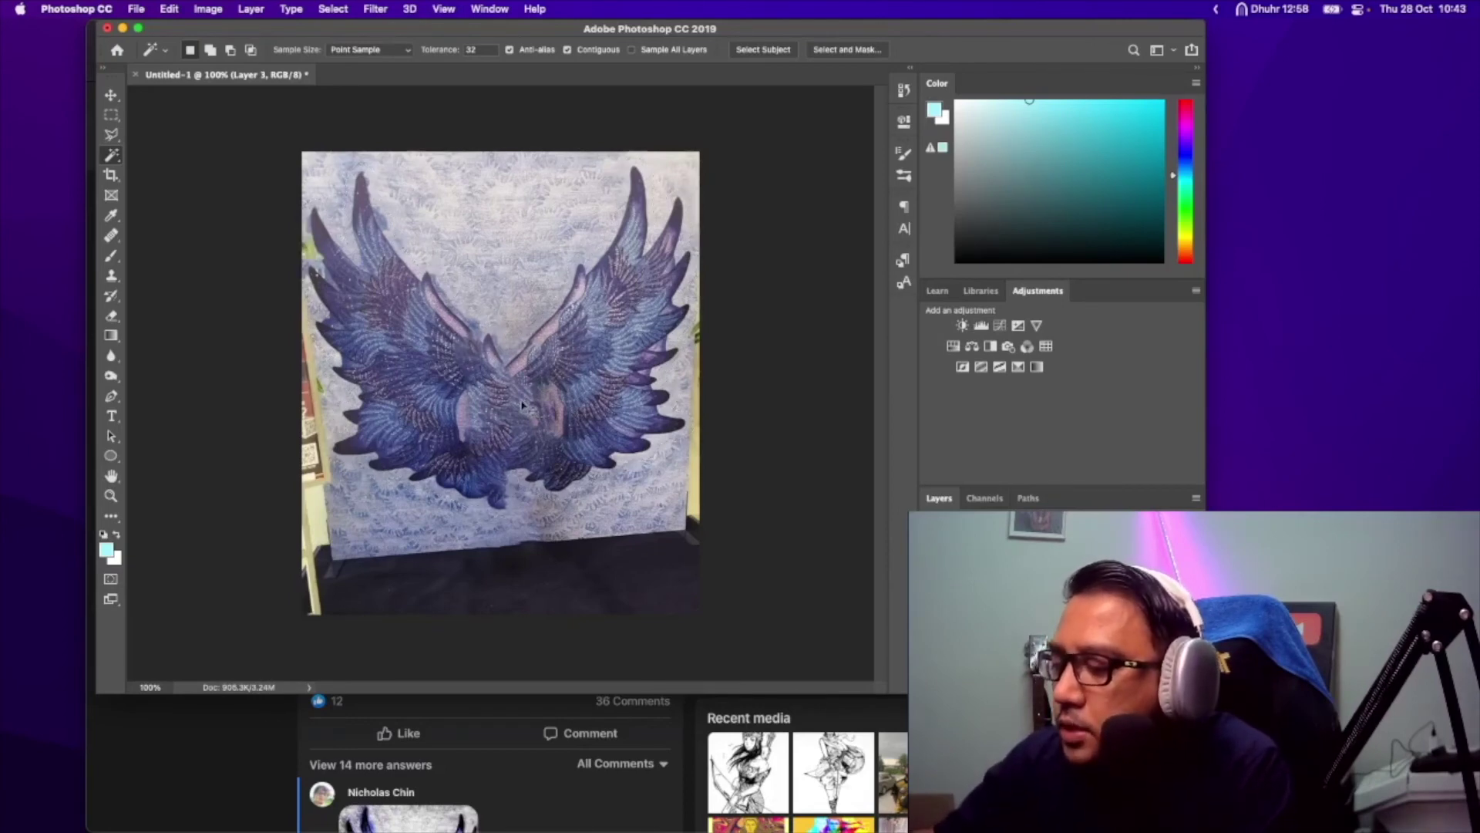
# - Distort the wings layer with Free Transform into a tilted, spread-out pose and raise it to the upper part of the wall
pyautogui.press('super+t')
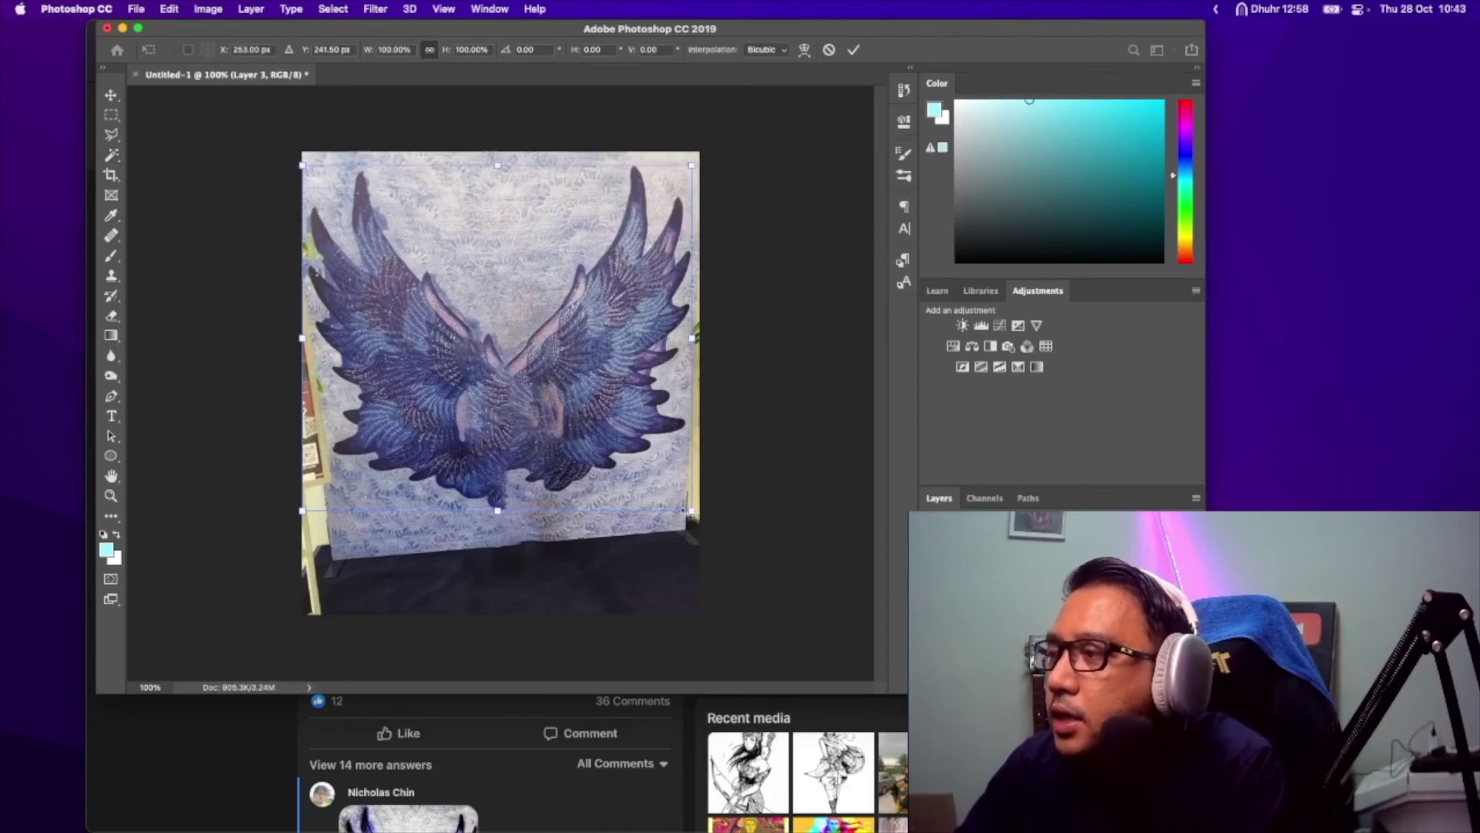
pyautogui.moveTo(690, 511); pyautogui.dragTo(607, 434)
pyautogui.moveTo(607, 164); pyautogui.dragTo(648, 207)
pyautogui.moveTo(303, 164); pyautogui.dragTo(254, 262)
pyautogui.moveTo(647, 206); pyautogui.dragTo(717, 251)
pyautogui.moveTo(302, 435); pyautogui.dragTo(258, 440)
pyautogui.moveTo(254, 262); pyautogui.dragTo(292, 96)
pyautogui.moveTo(501, 362); pyautogui.dragTo(496, 271)
pyautogui.press('Return')
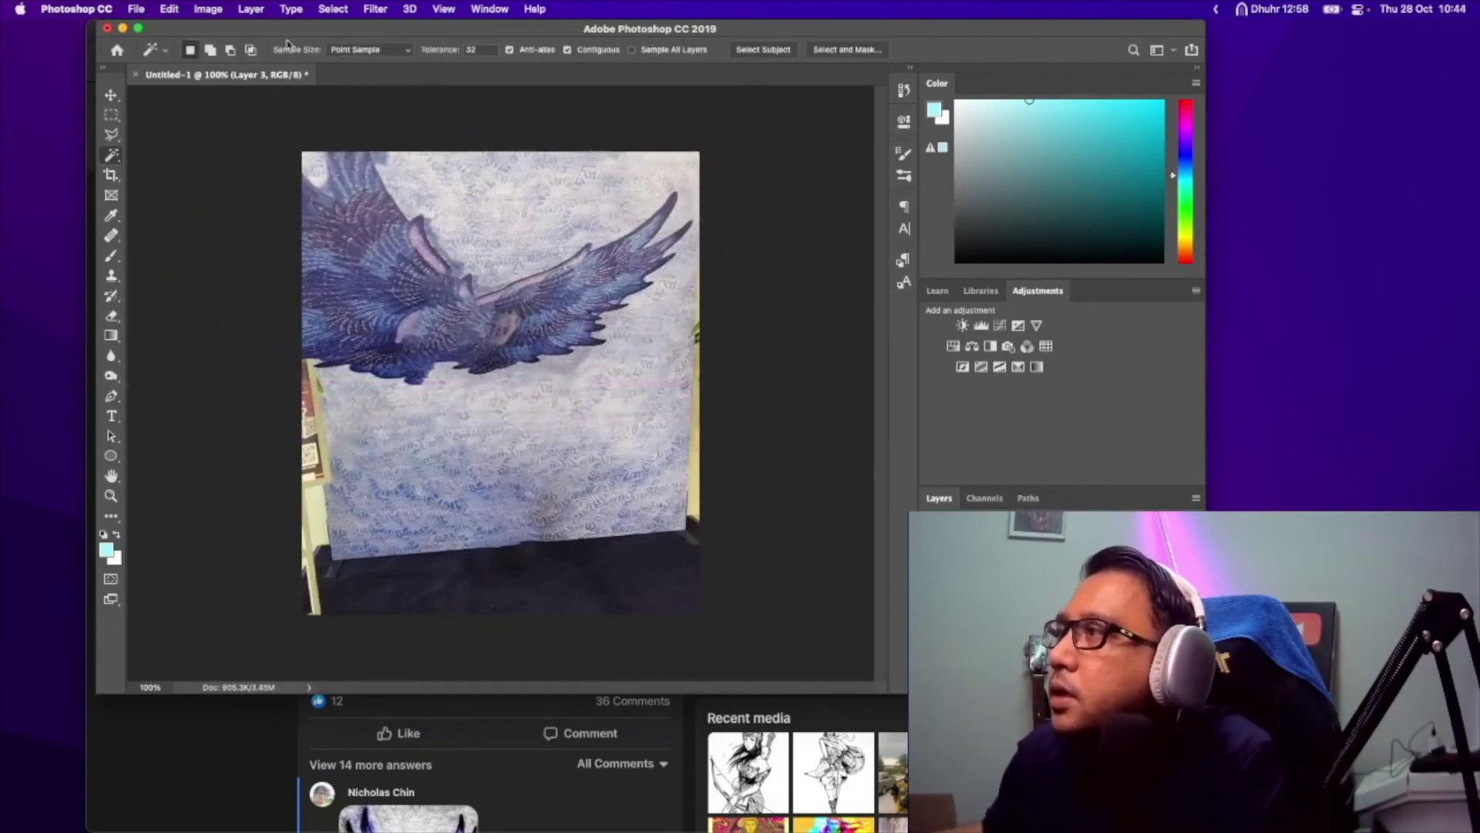
# - Add a black drop shadow to the wings layer with a 90° angle, 7% spread and 4 px size
pyautogui.click(251, 9)
pyautogui.moveTo(420, 159)
pyautogui.click(494, 304)
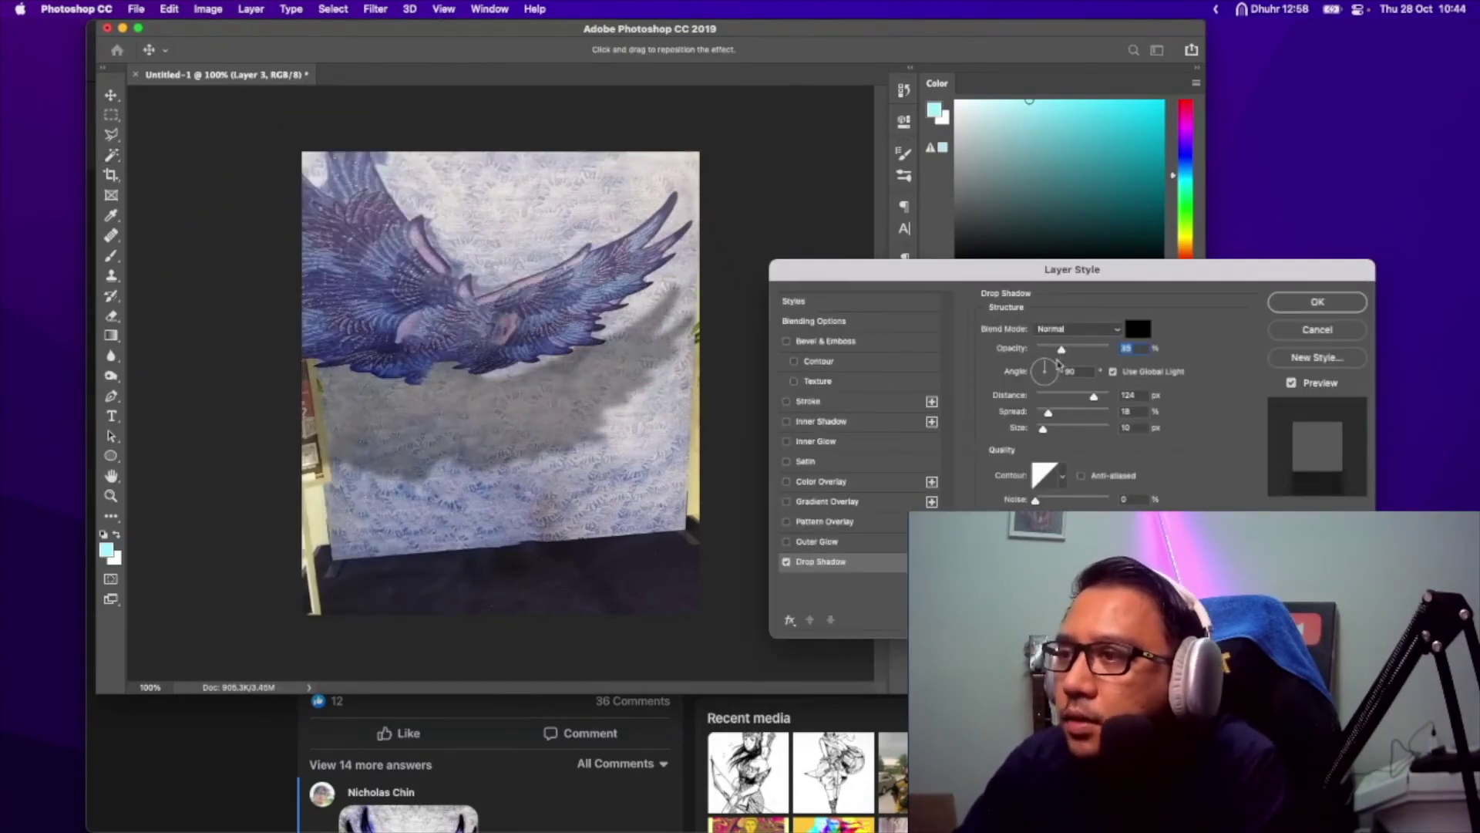
pyautogui.moveTo(1079, 396); pyautogui.dragTo(1040, 433)
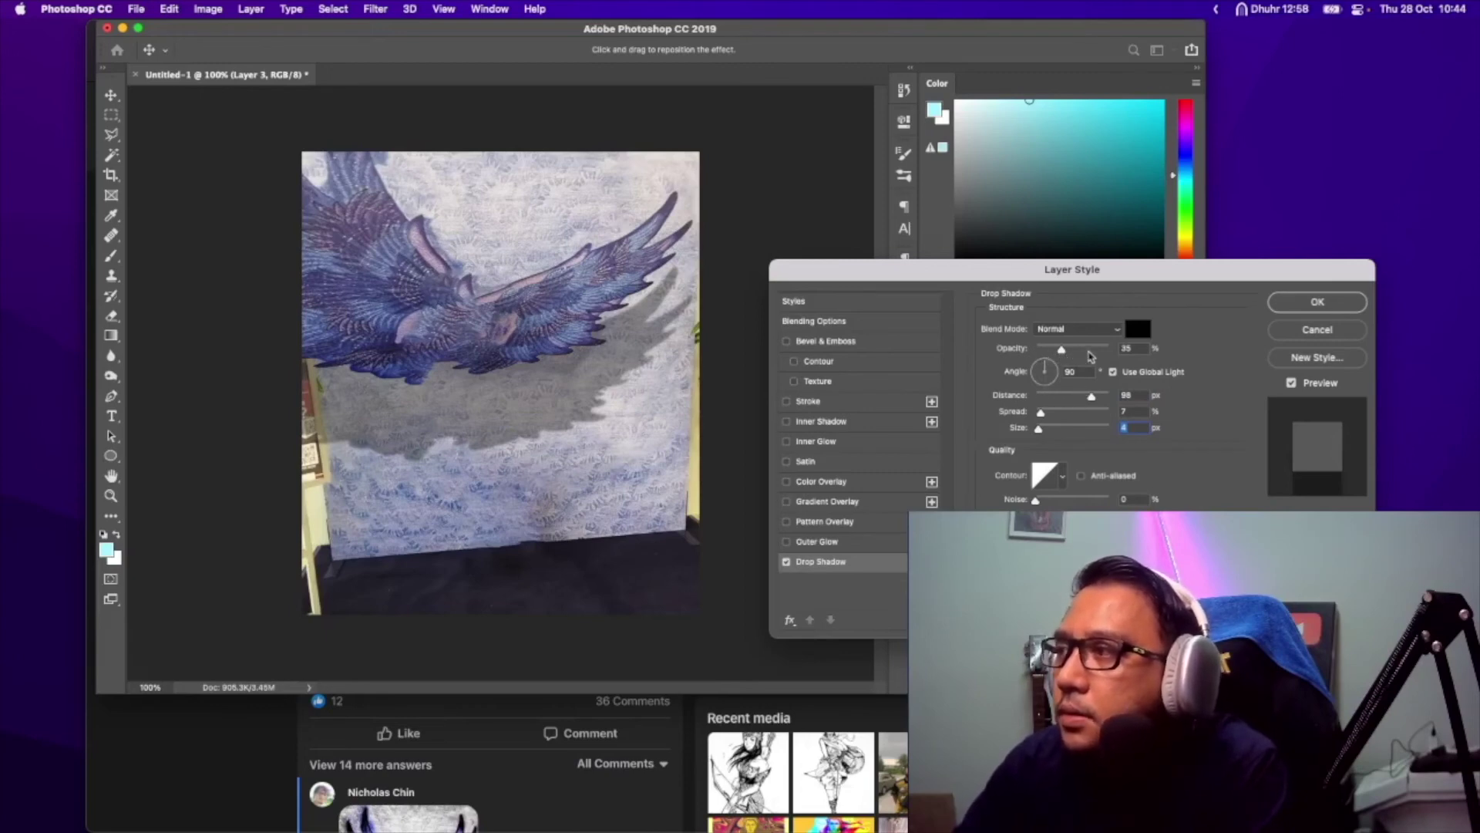
pyautogui.click(1318, 306)
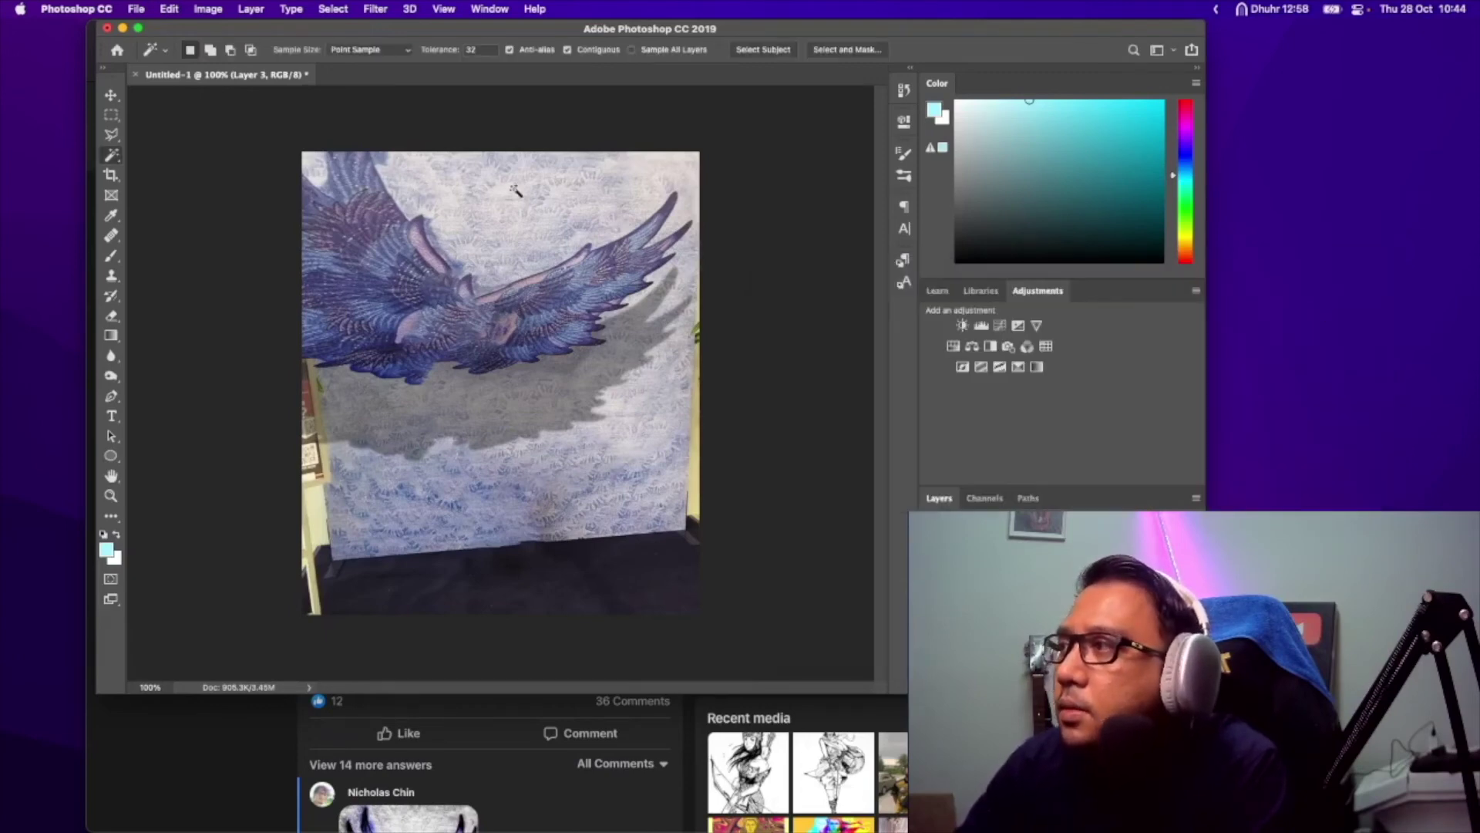
# - Apply a diagonal, downward-angled Motion Blur to the wings layer with a distance of 4 pixels
pyautogui.click(373, 17)
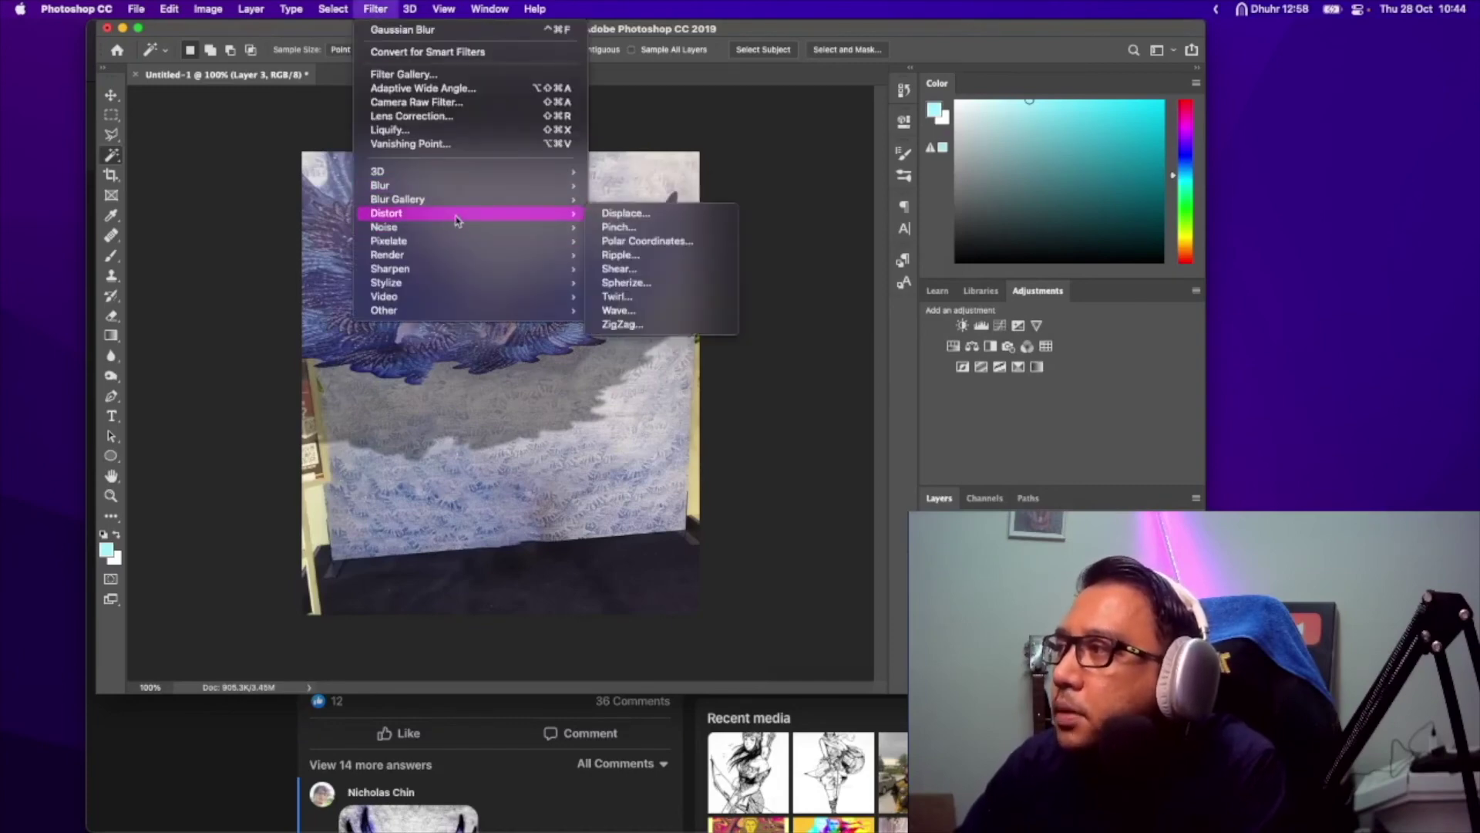
pyautogui.moveTo(473, 188)
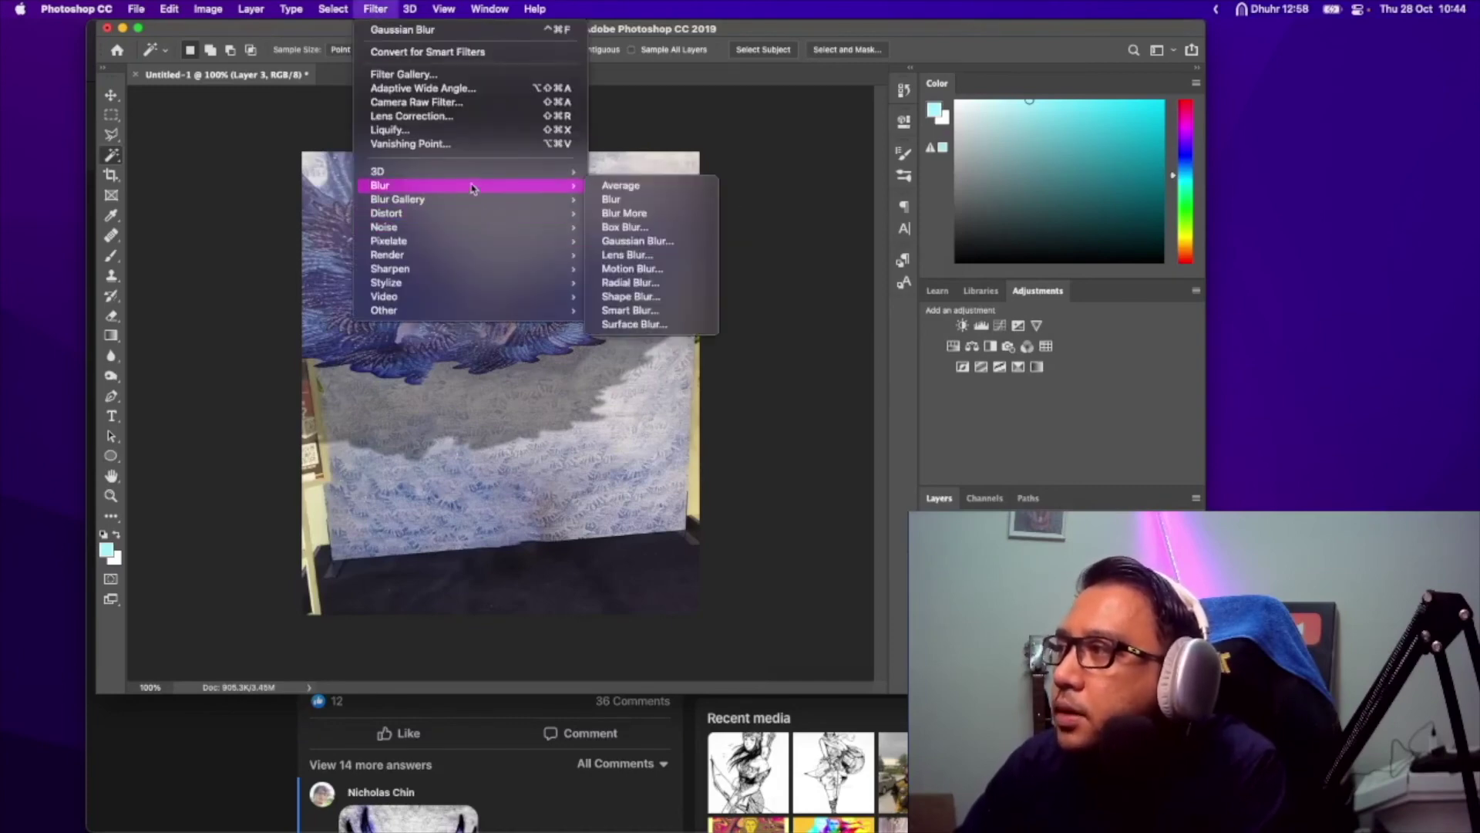
pyautogui.click(630, 269)
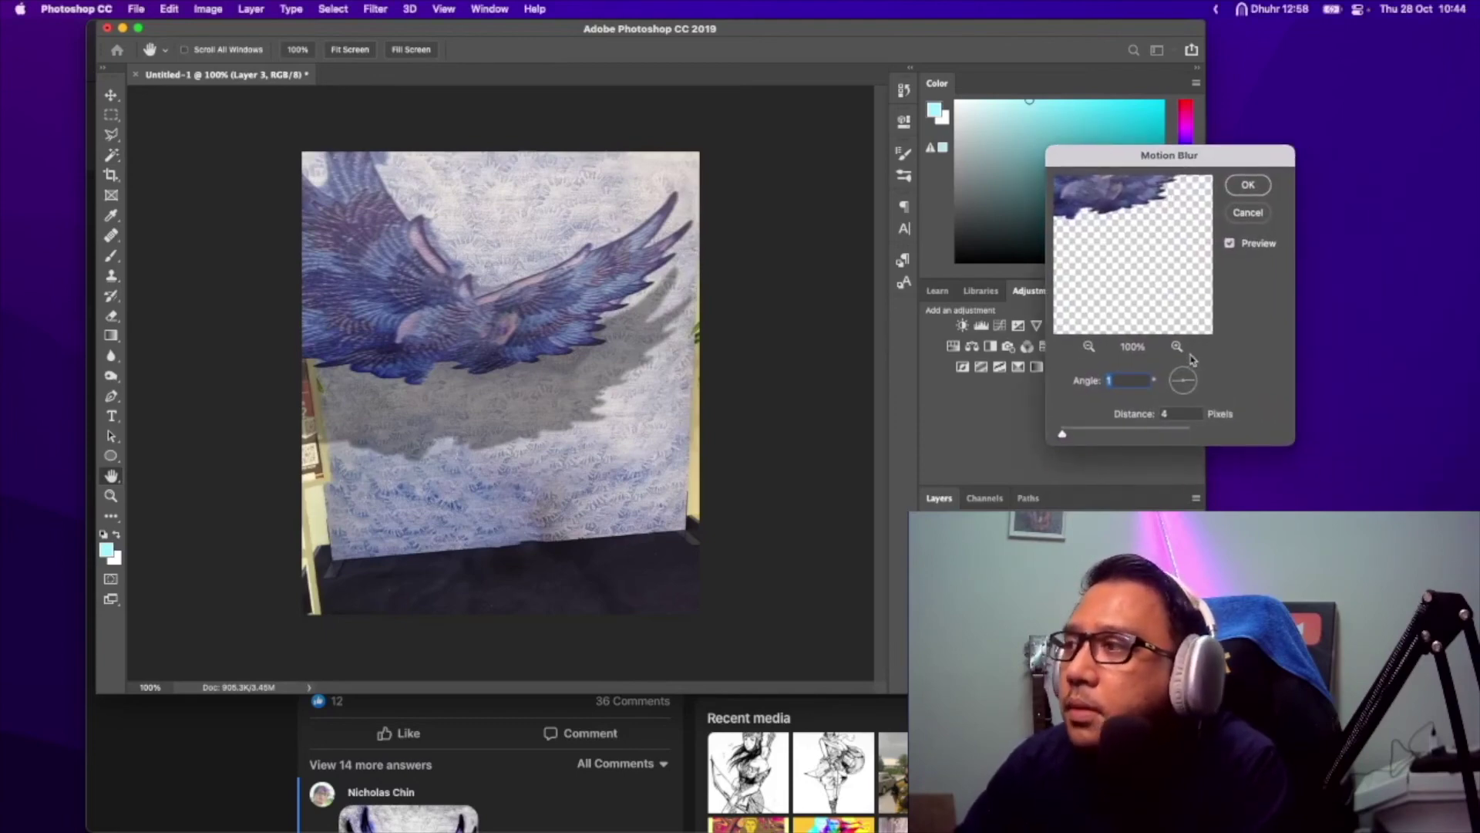
pyautogui.click(1175, 377)
pyautogui.moveTo(1175, 377); pyautogui.dragTo(1177, 372)
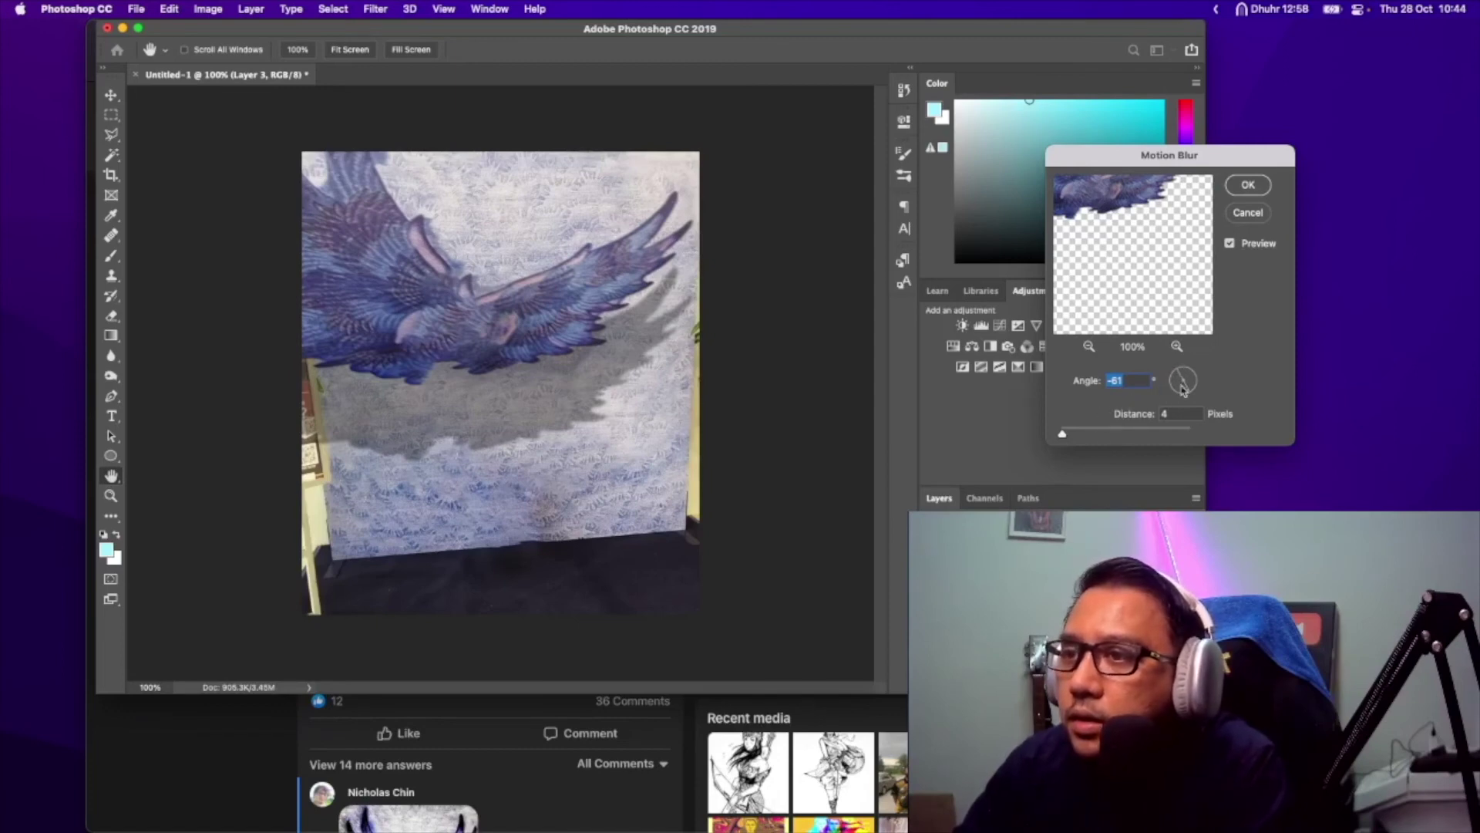
pyautogui.click(1187, 390)
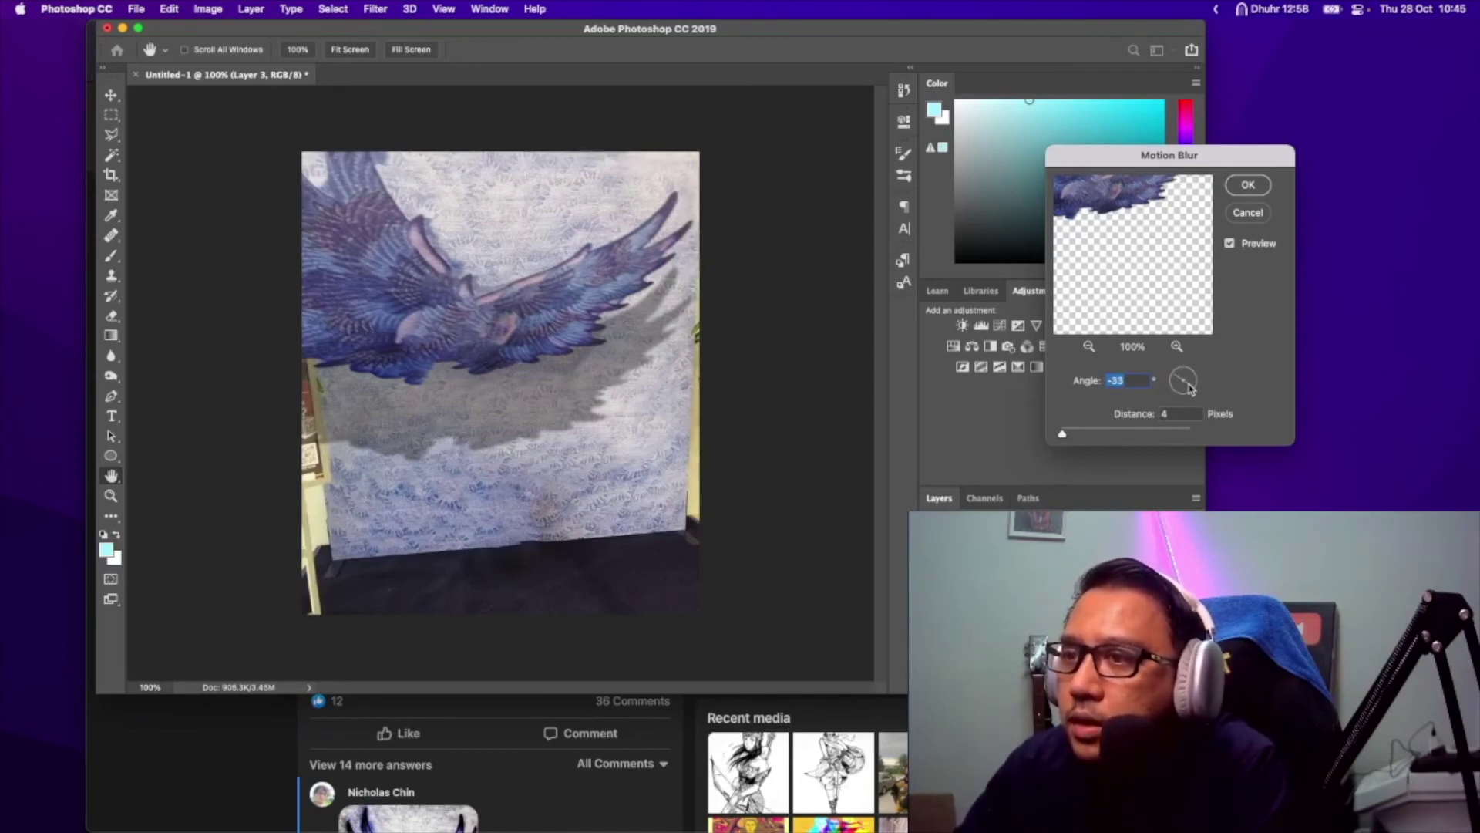
pyautogui.click(1193, 386)
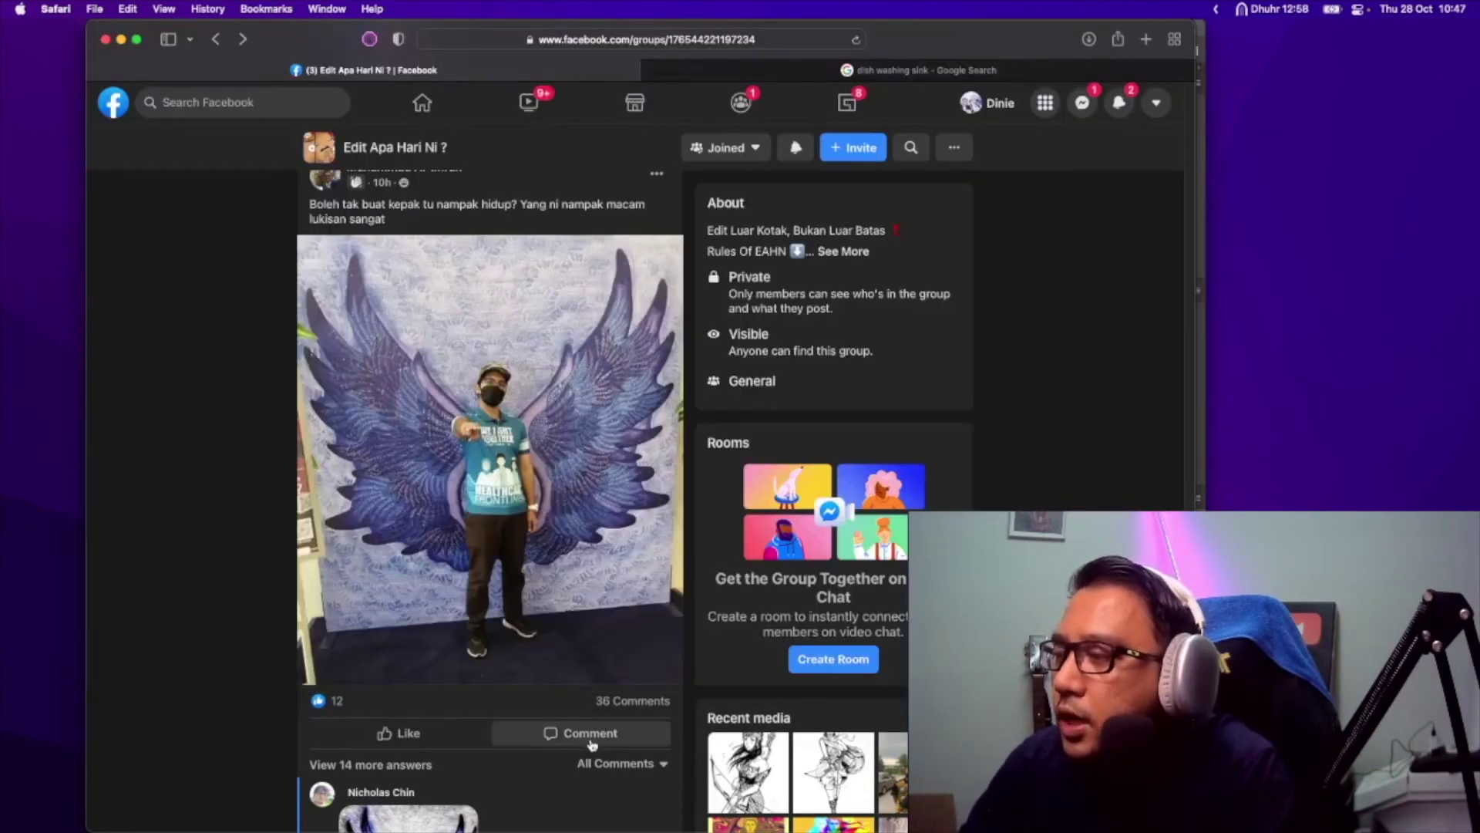
# - Switch to the Facebook group in Safari and post jatuh.png as an answer under the wings request
pyautogui.click(589, 734)
pyautogui.scroll(-4, 591, 744)
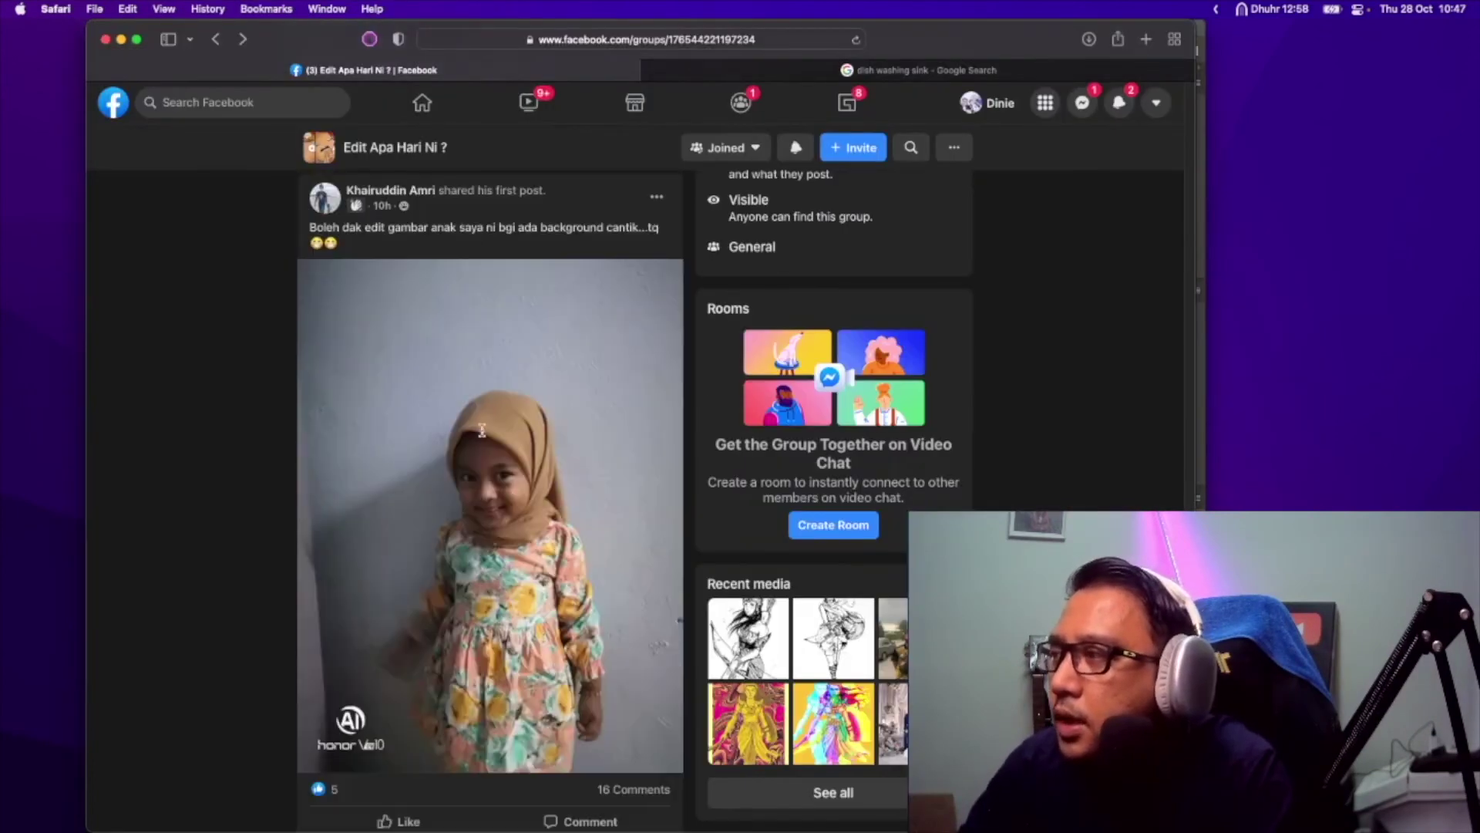
pyautogui.scroll(5, 545, 395)
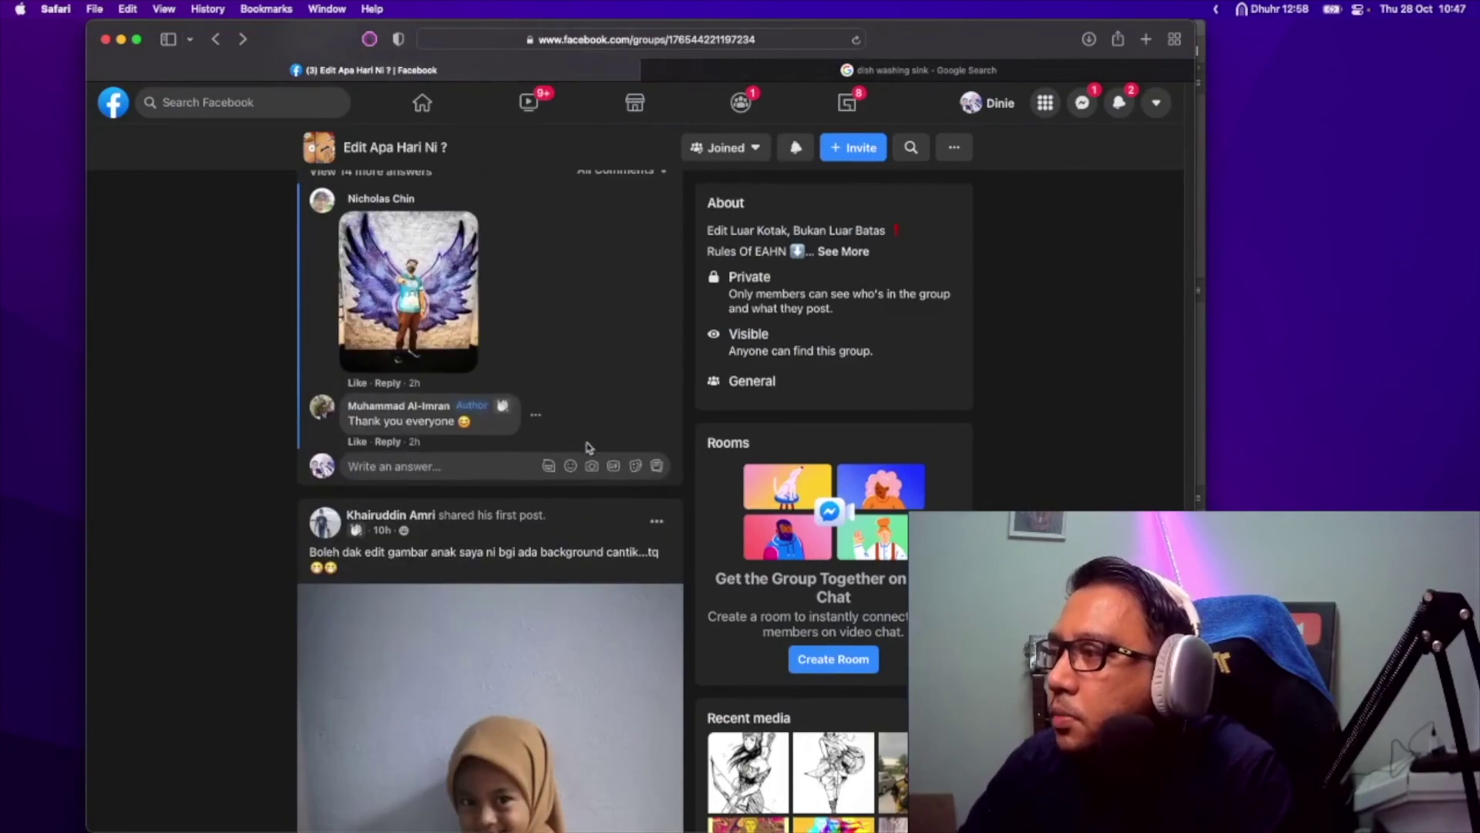
pyautogui.click(591, 466)
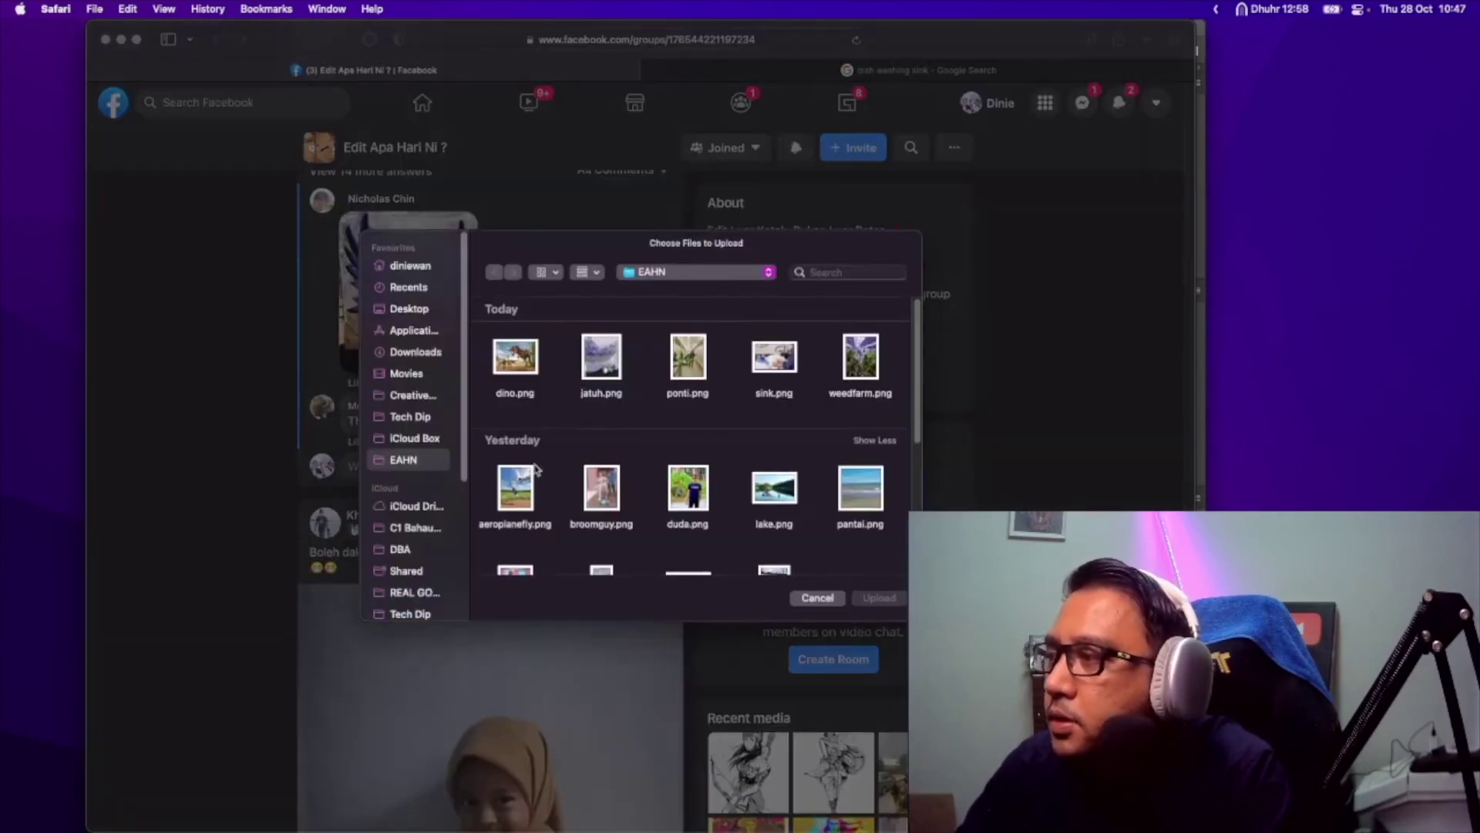
pyautogui.click(606, 374)
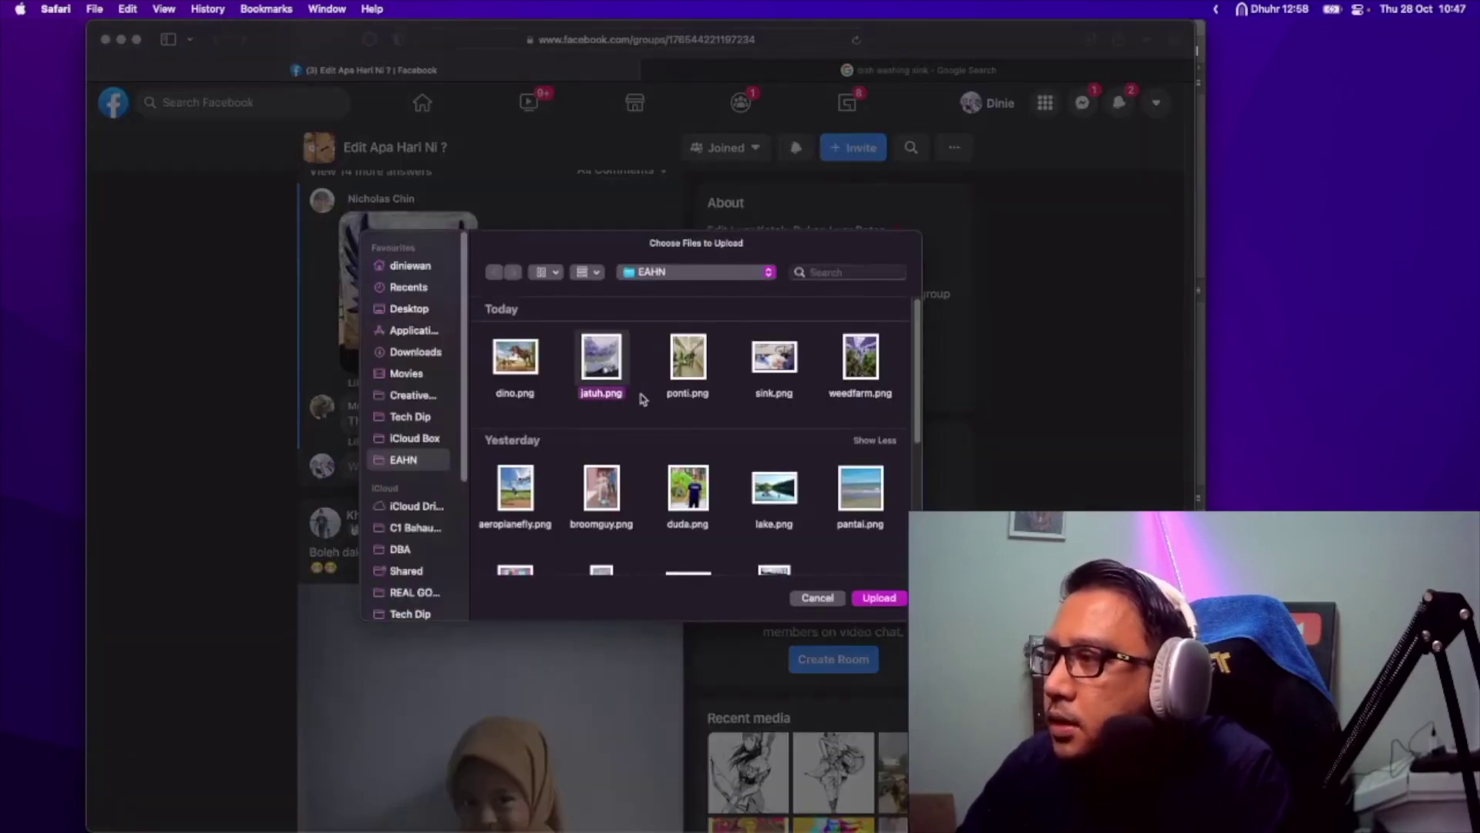
pyautogui.click(877, 598)
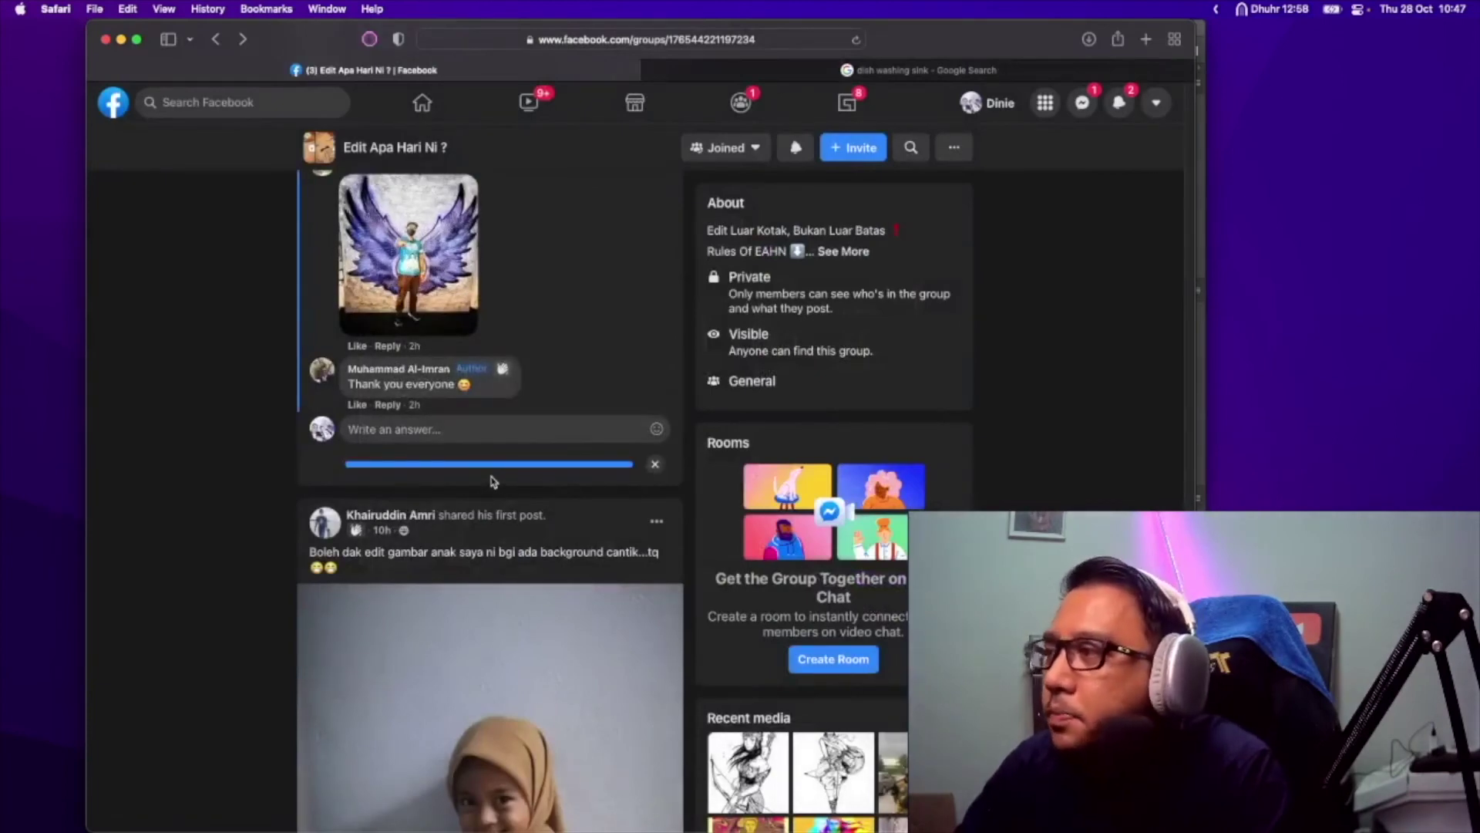
# - Examine the posted wings edit against the original photo and at full size, and return to the top of the group page
pyautogui.scroll(10, 485, 431)
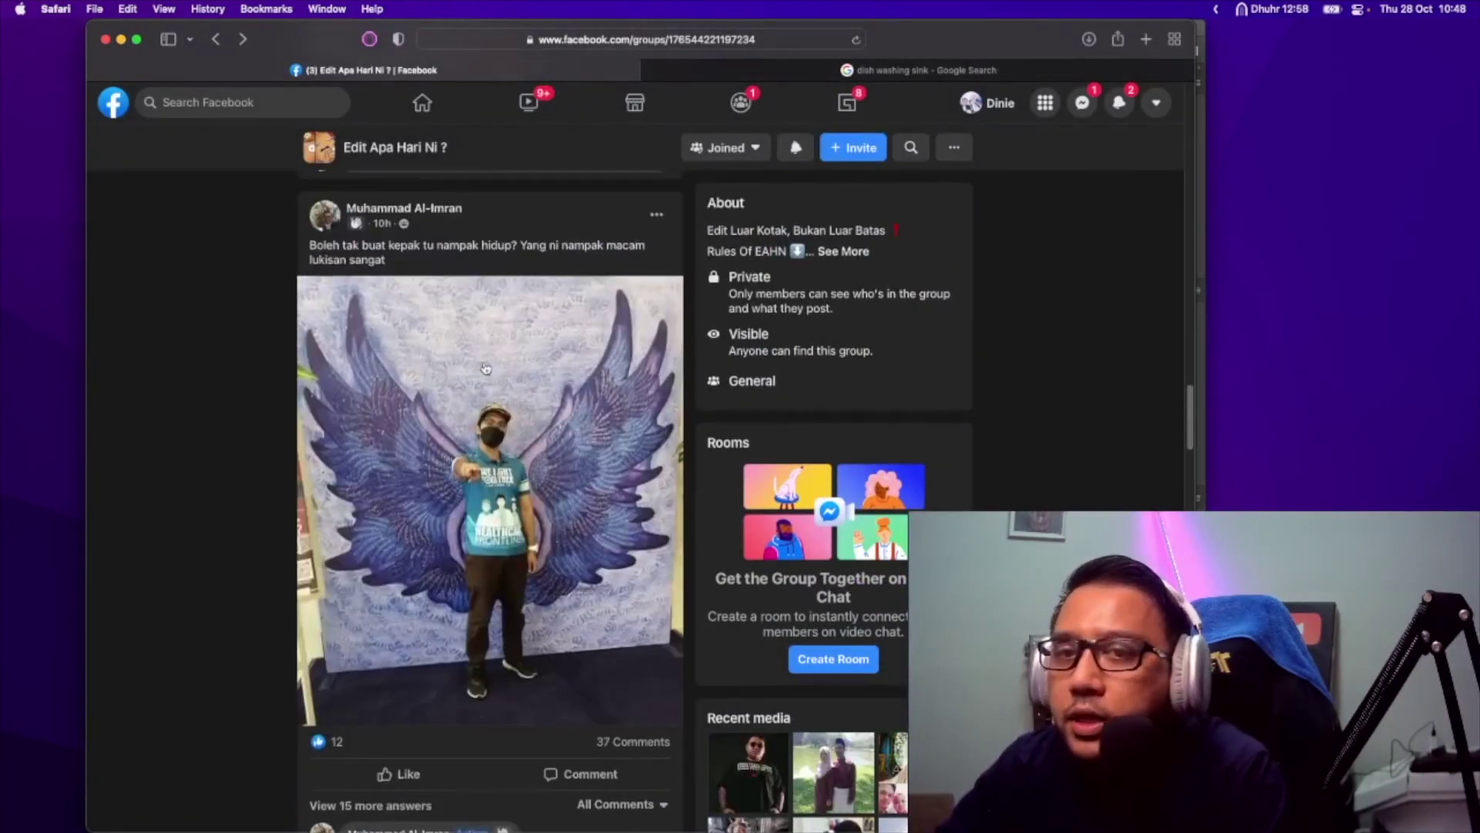
pyautogui.scroll(-7, 482, 371)
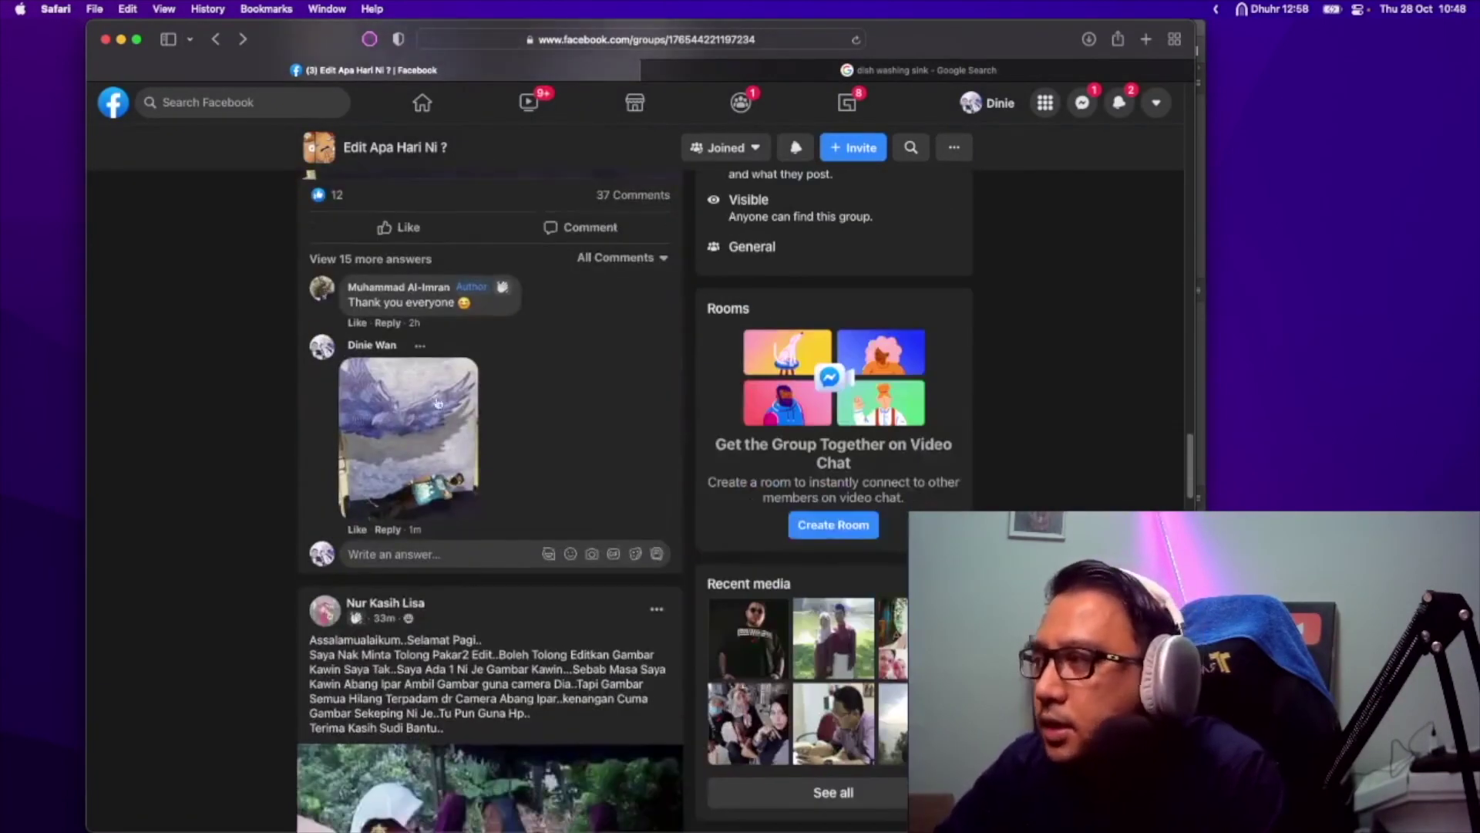
pyautogui.click(391, 433)
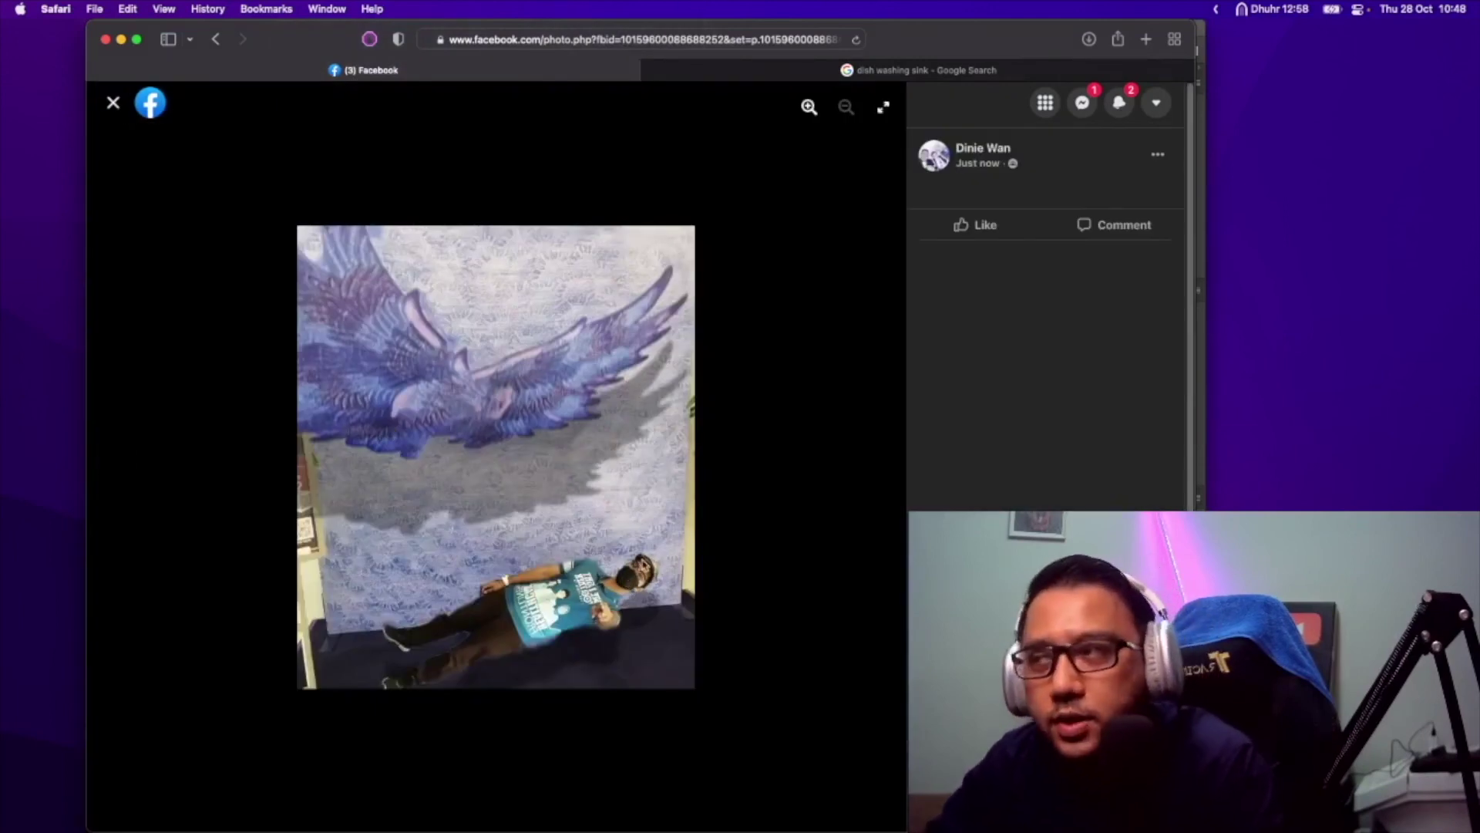
pyautogui.click(113, 104)
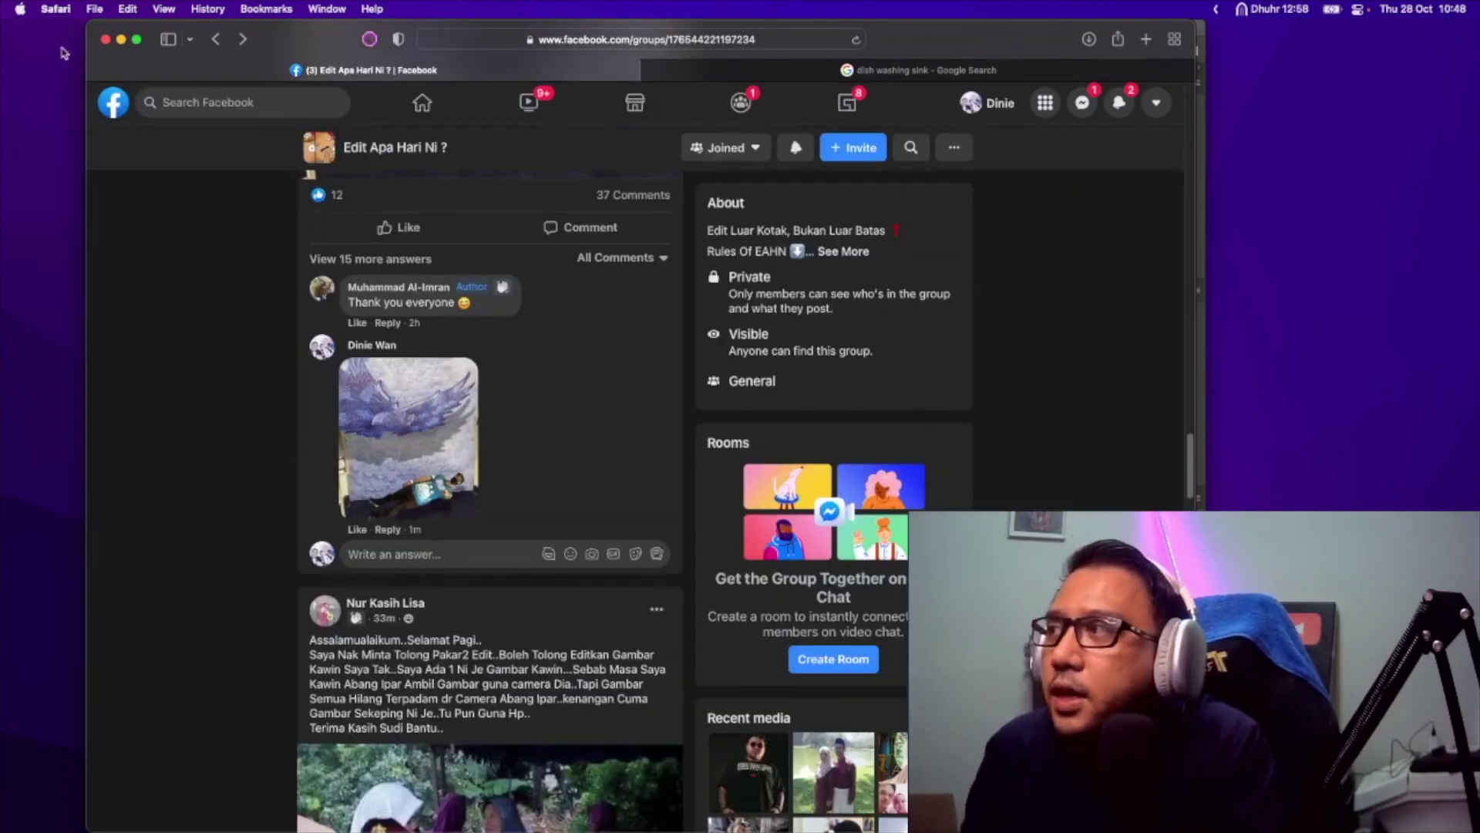
pyautogui.scroll(-1, 370, 231)
pyautogui.click(385, 155)
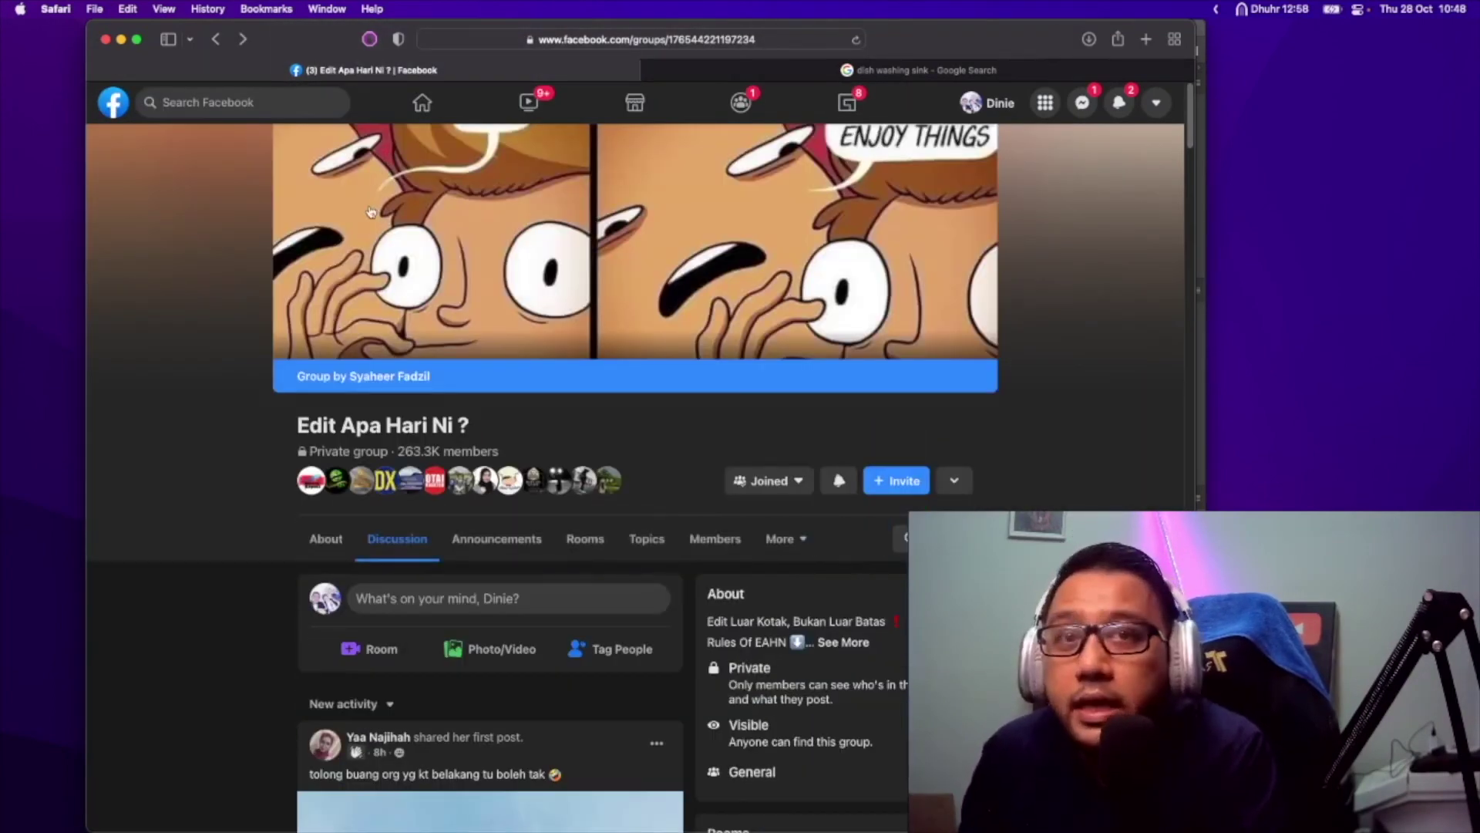